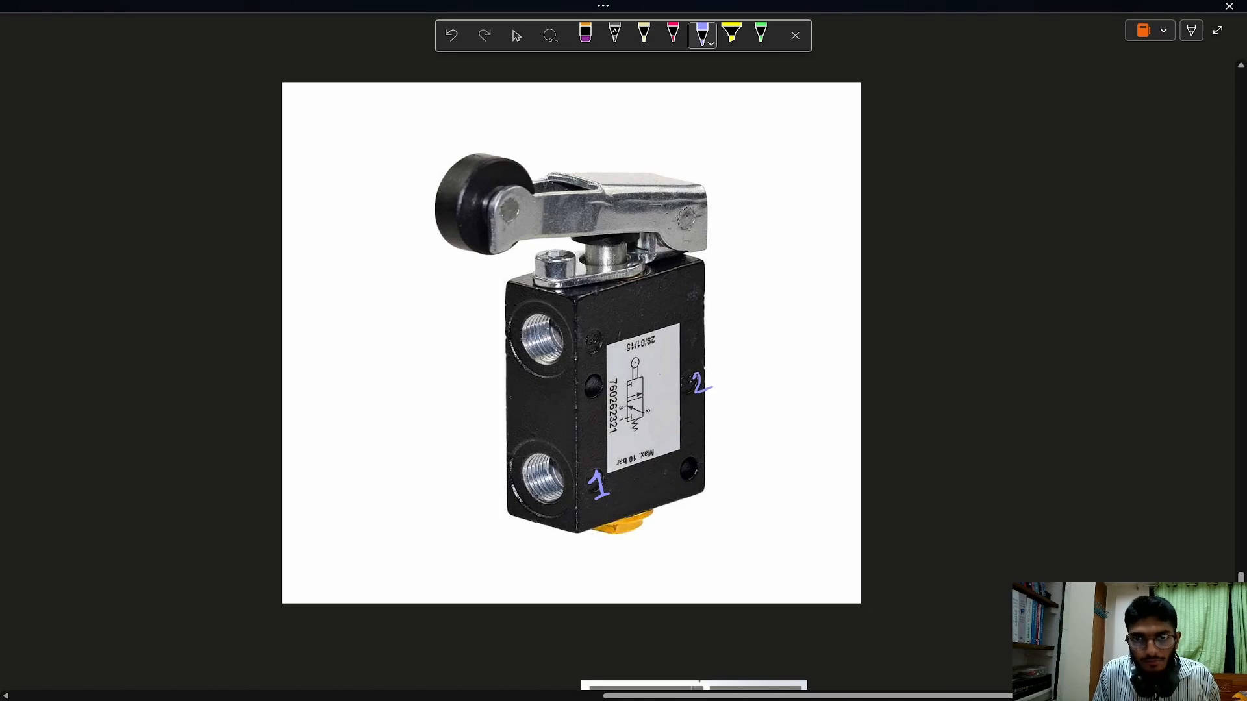
Label the valve photo's upper port 3 and draw a spring symbol near its base and an arched actuator symbol under the lever in purple.
mouse_move(587, 331)
left_mouse_down()
mouse_move(601, 338)
mouse_move(592, 351)
left_mouse_up()
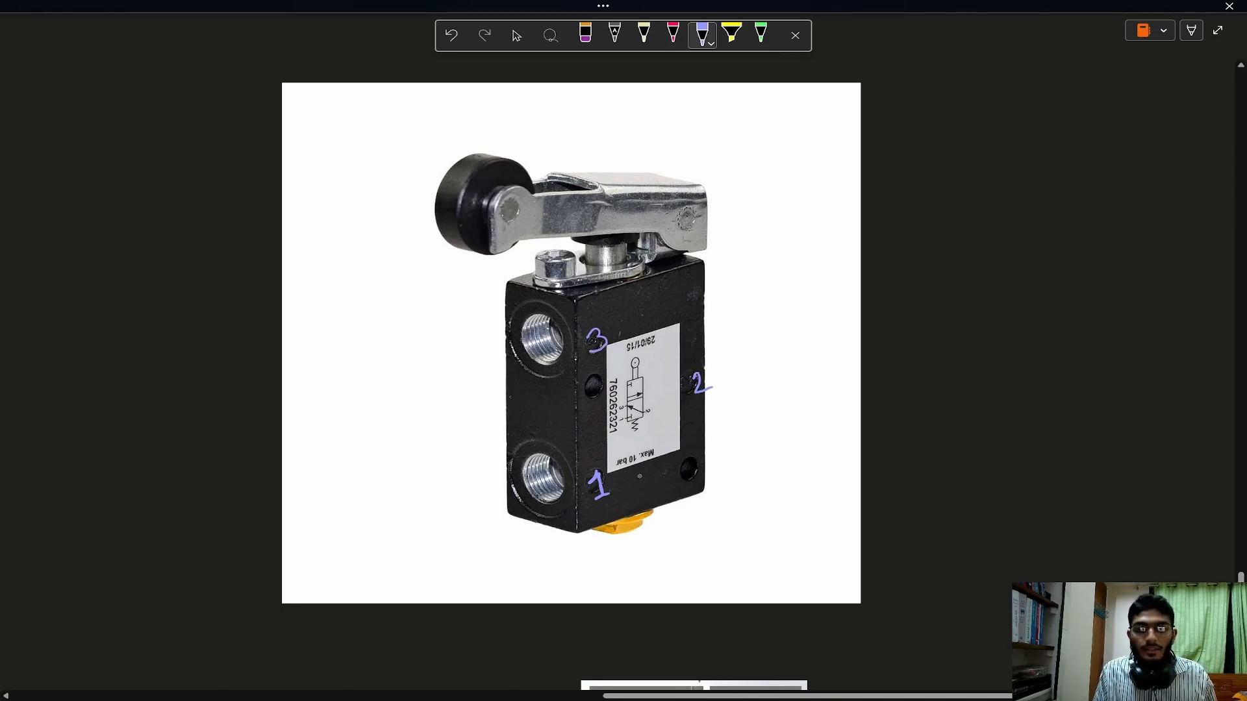
left_click_drag(629, 468, 657, 500)
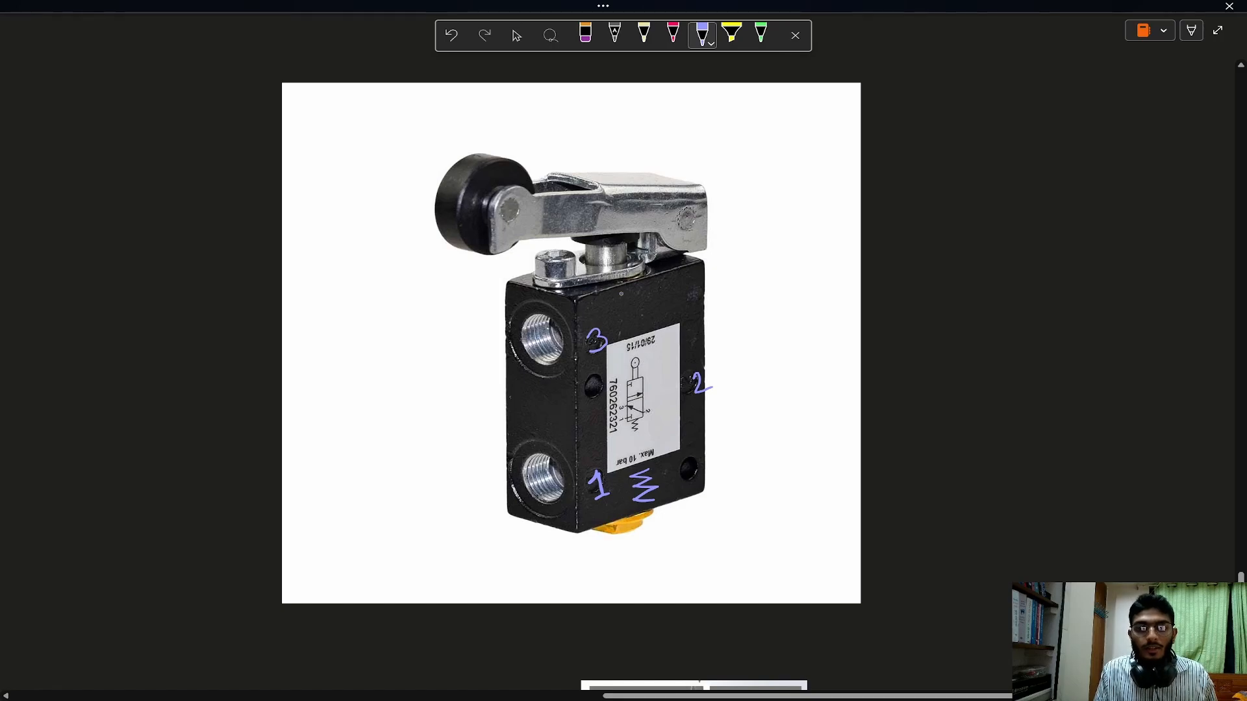
left_click_drag(621, 295, 623, 311)
mouse_move(630, 291)
left_mouse_down()
mouse_move(632, 309)
mouse_move(643, 293)
mouse_move(617, 284)
mouse_move(644, 292)
left_mouse_up()
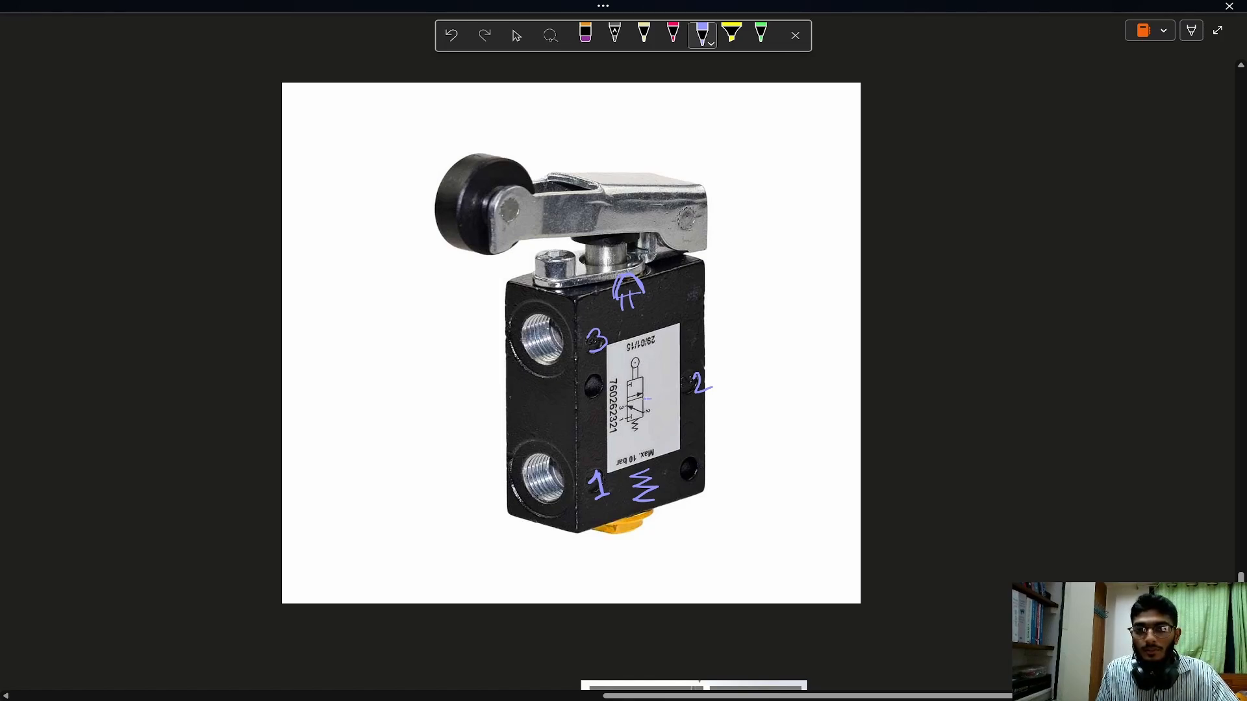
Circle the lower box of the valve's printed schematic in purple and draw a red flow arrow from port 2 to port 3.
mouse_move(648, 398)
left_mouse_down()
mouse_move(656, 426)
mouse_move(657, 402)
left_mouse_up()
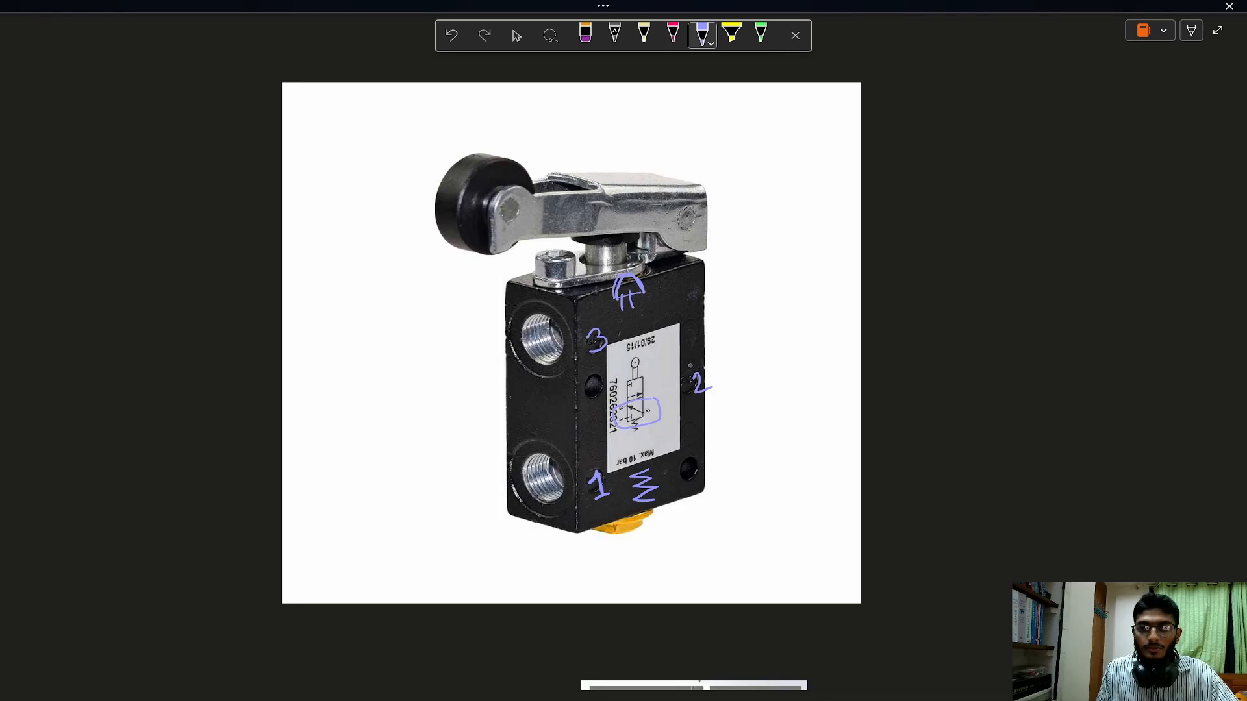
left_click(673, 34)
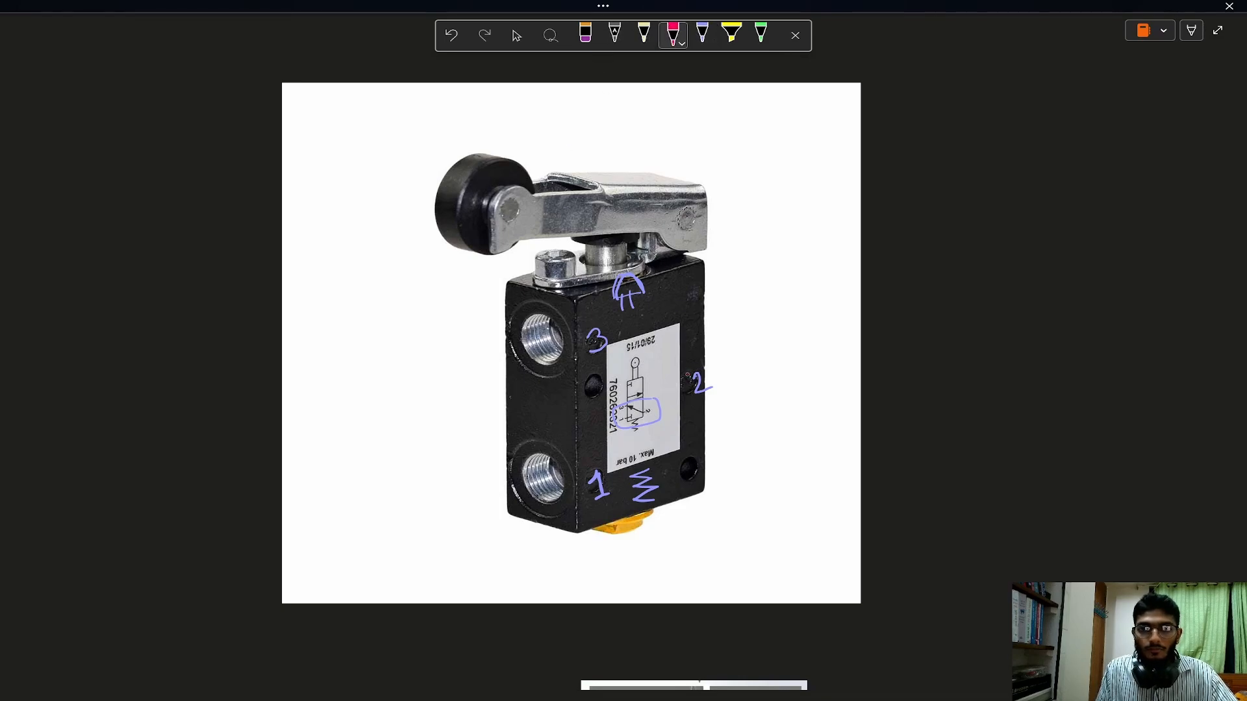
mouse_move(681, 377)
left_mouse_down()
mouse_move(584, 354)
mouse_move(559, 359)
mouse_move(566, 374)
left_mouse_up()
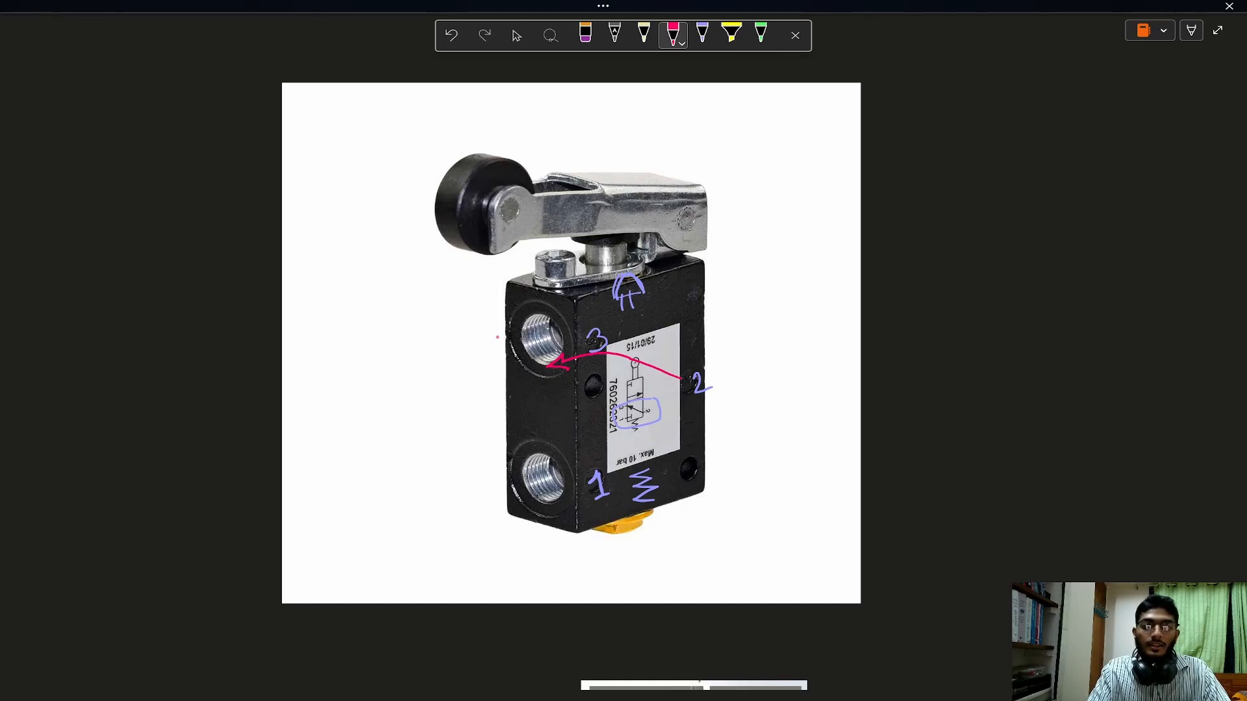
Draw a red tube entering port 1 of the valve photo, with an inward arrow and the label "compressor".
left_click_drag(474, 466, 526, 456)
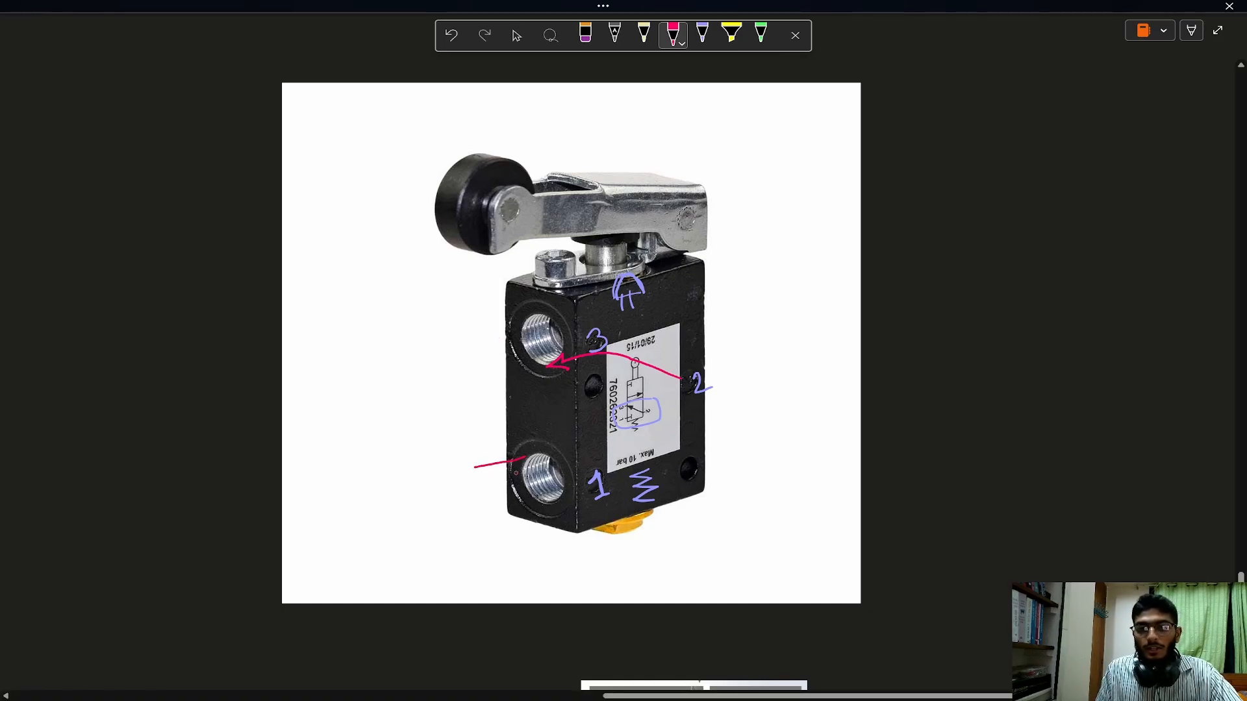
left_click_drag(481, 508, 528, 502)
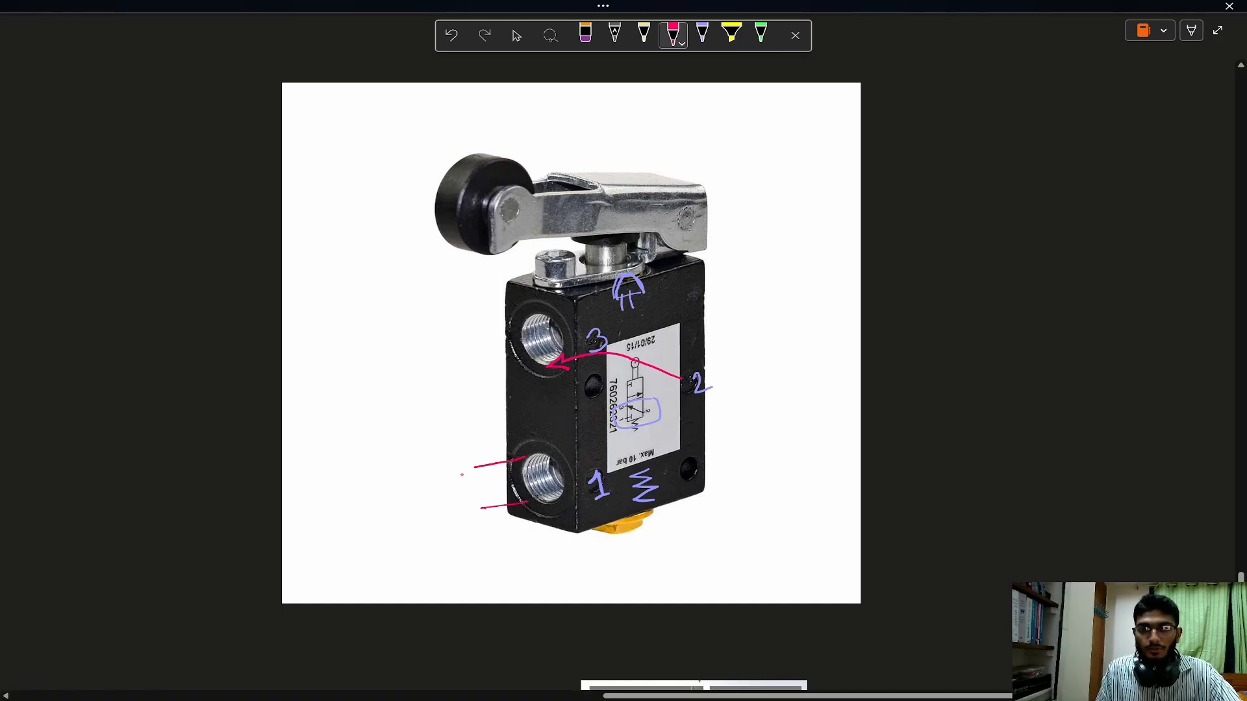
left_click_drag(550, 455, 557, 499)
left_click_drag(473, 465, 498, 474)
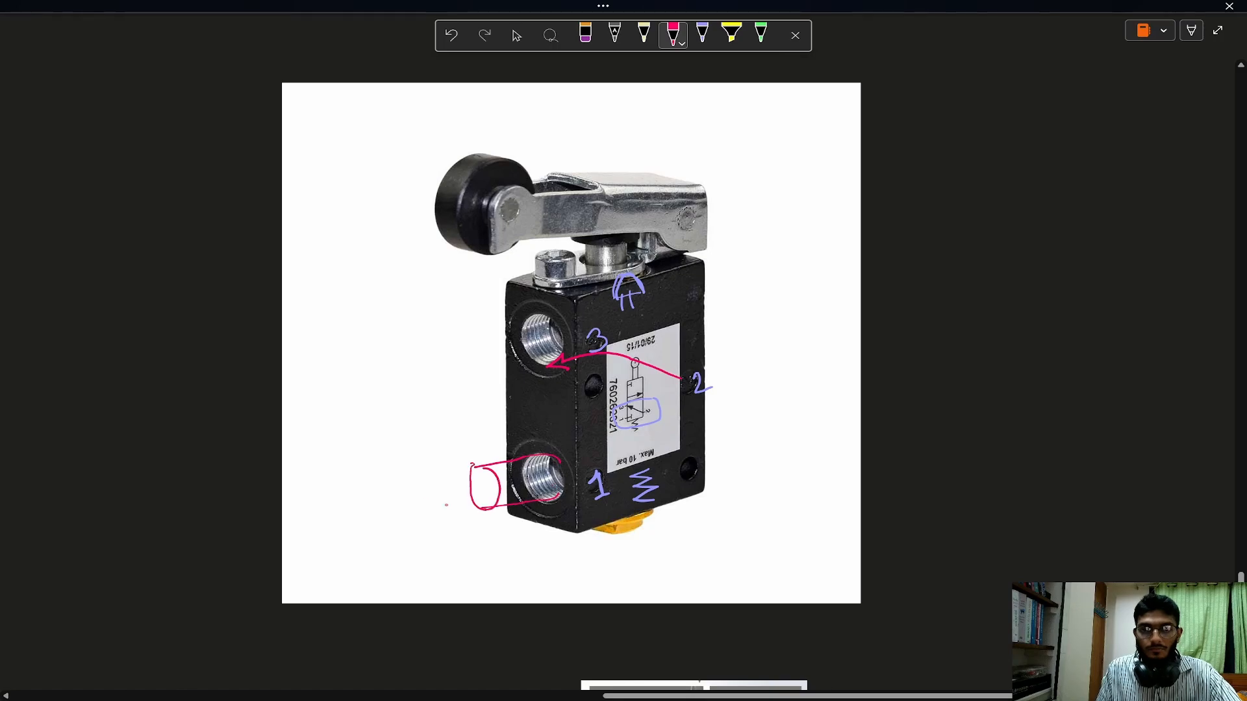
left_click_drag(375, 500, 469, 484)
left_click_drag(479, 486, 502, 485)
left_click_drag(493, 480, 495, 492)
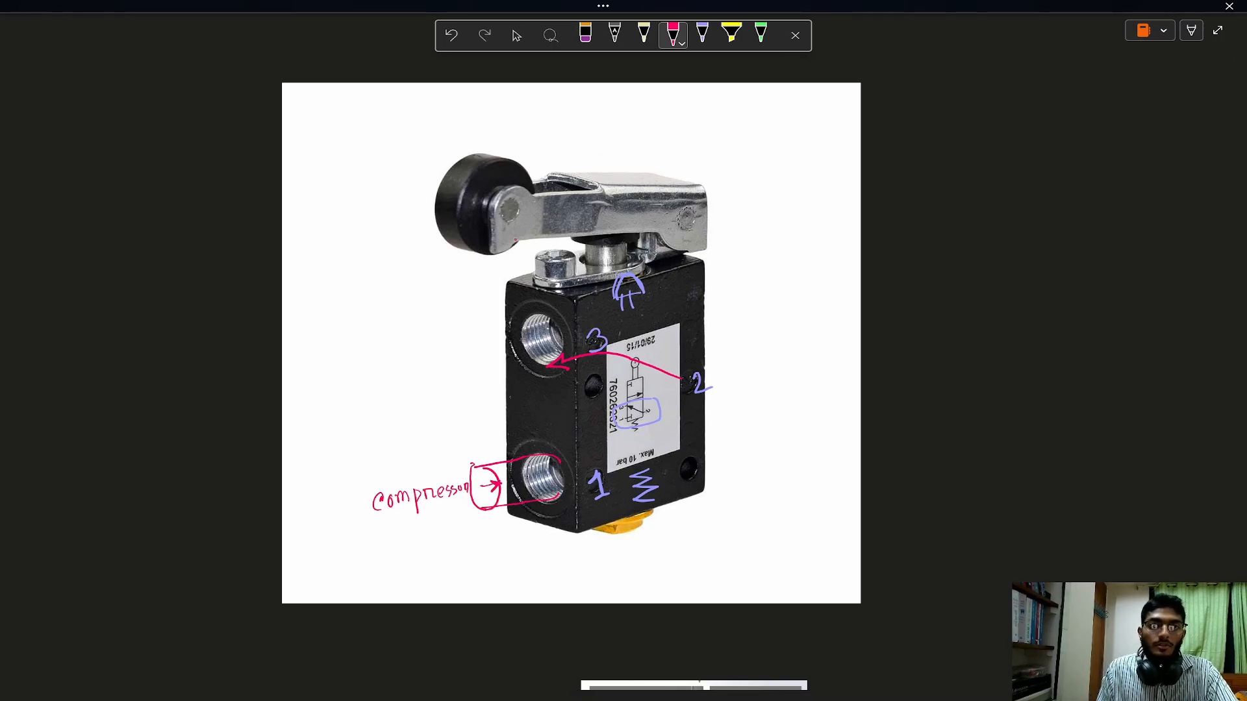
Illustrate the pressed state in red with a downward arrow on the roller, a circled upper schematic box and a flow arrow from port 1 through port 2.
left_click_drag(566, 157, 434, 166)
mouse_move(480, 114)
left_mouse_down()
mouse_move(480, 159)
mouse_move(500, 139)
left_mouse_up()
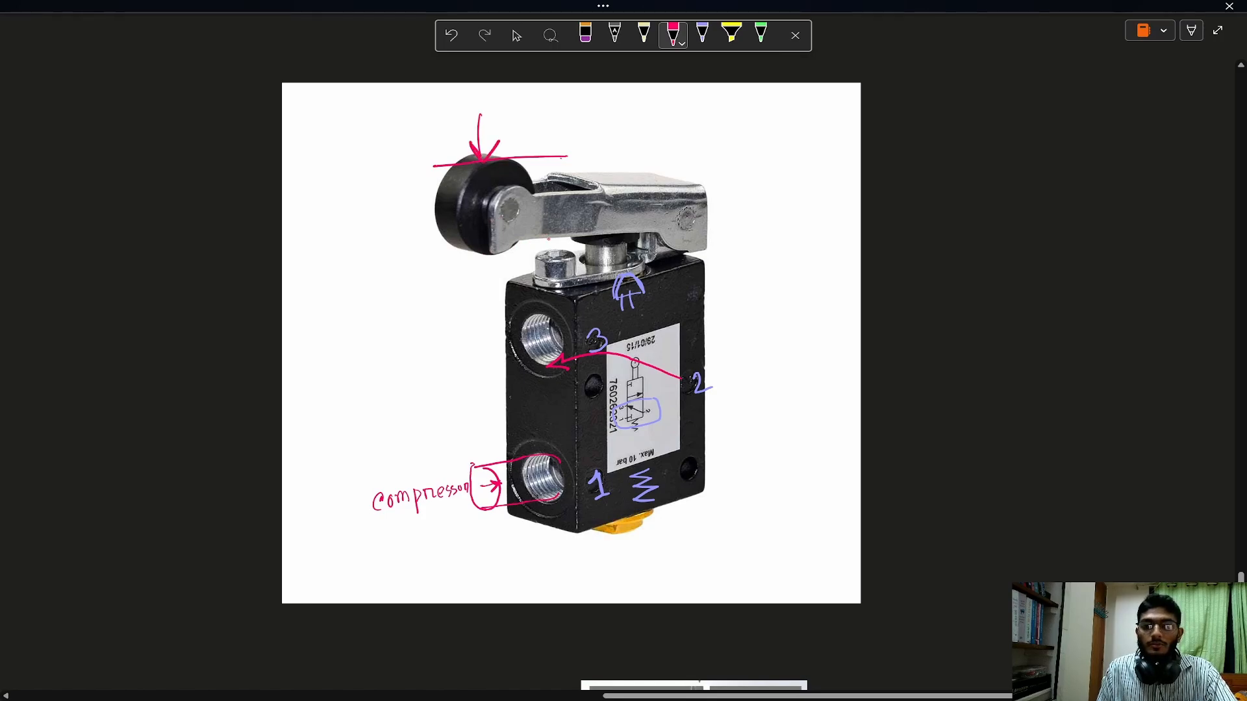
mouse_move(634, 374)
left_mouse_down()
mouse_move(614, 392)
mouse_move(644, 397)
mouse_move(653, 382)
left_mouse_up()
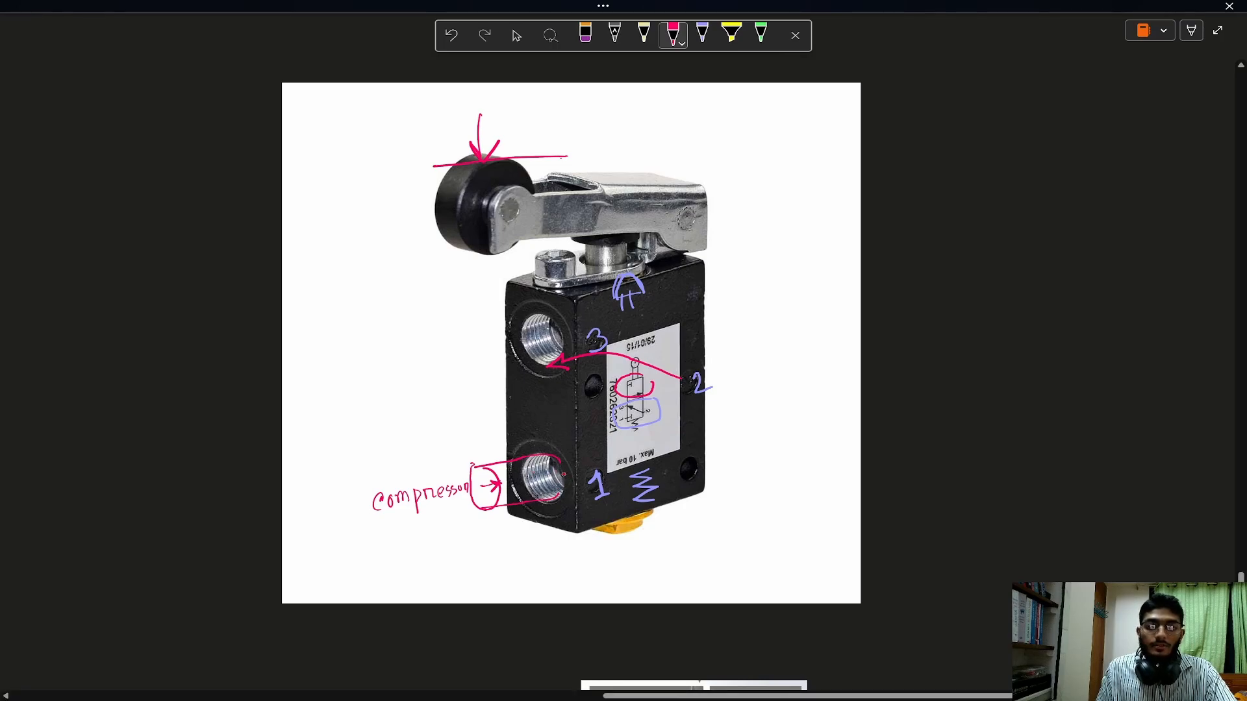
mouse_move(564, 476)
left_mouse_down()
mouse_move(608, 468)
mouse_move(722, 384)
mouse_move(723, 414)
mouse_move(723, 398)
left_mouse_up()
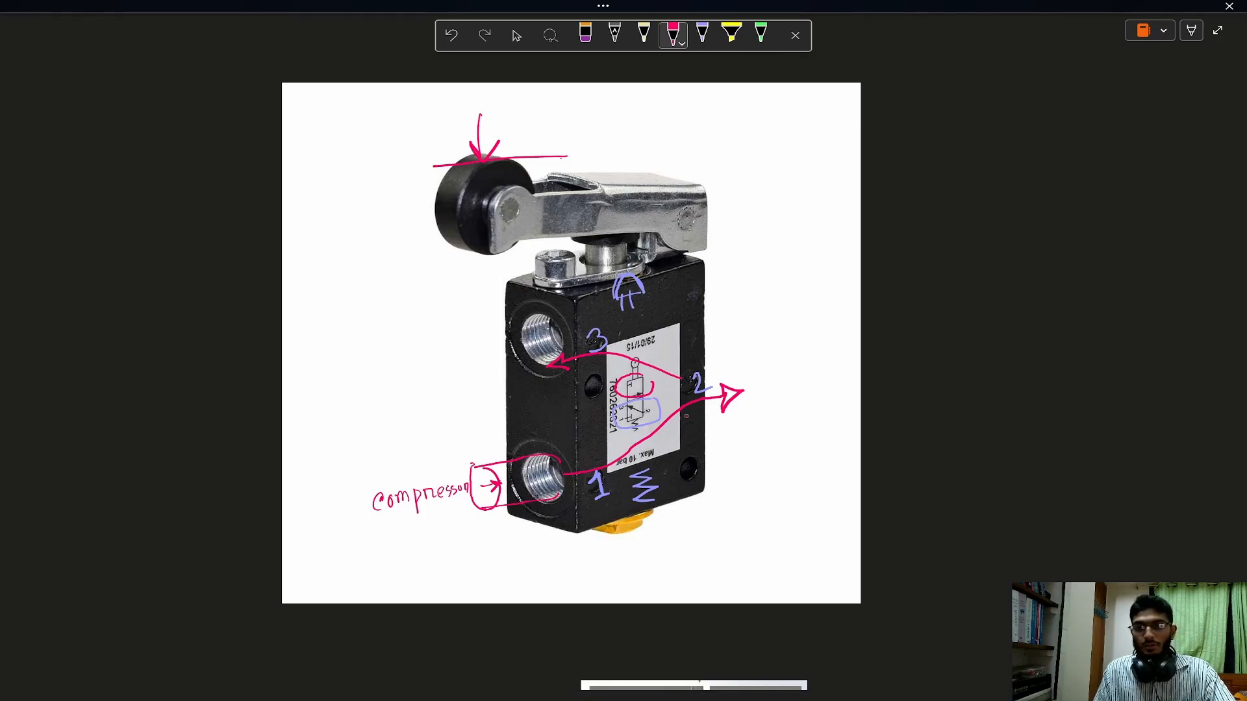
left_click(673, 36)
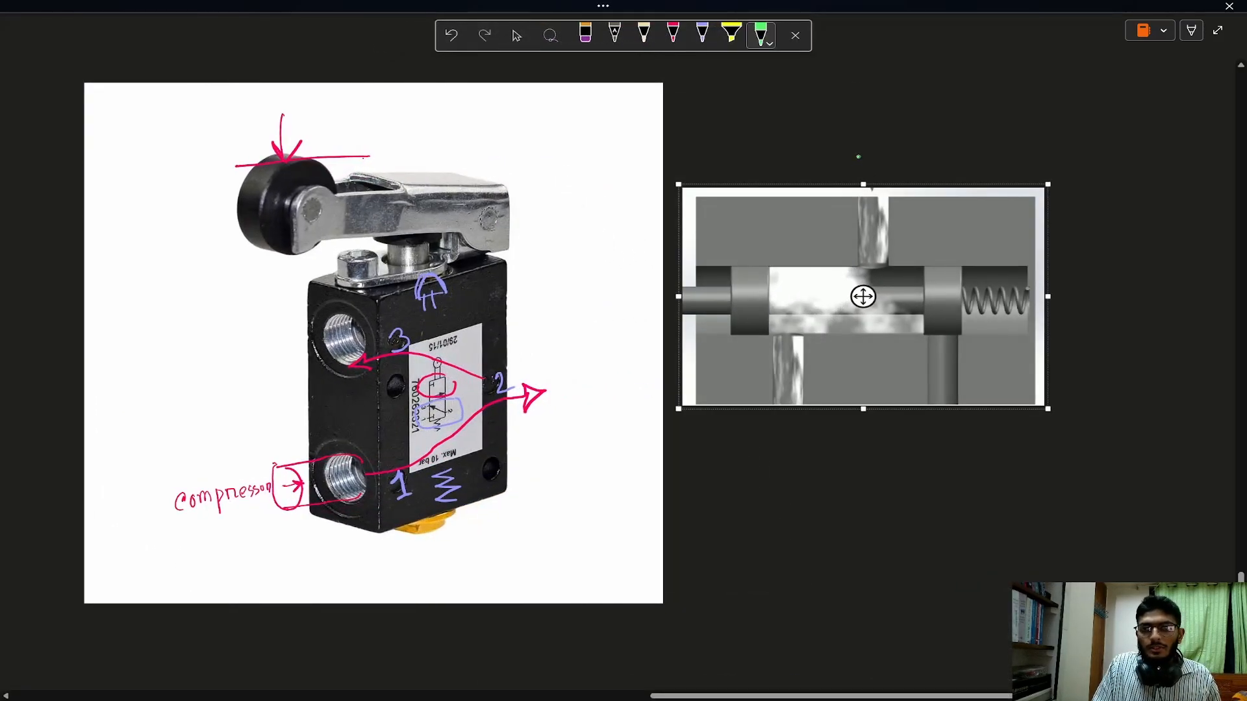
Label the ports of the valve cross-section in green: 2 above, 3 below the left passage and 1 below the right passage.
left_click_drag(857, 157, 874, 170)
mouse_move(780, 419)
left_mouse_down()
mouse_move(794, 426)
mouse_move(778, 439)
left_mouse_up()
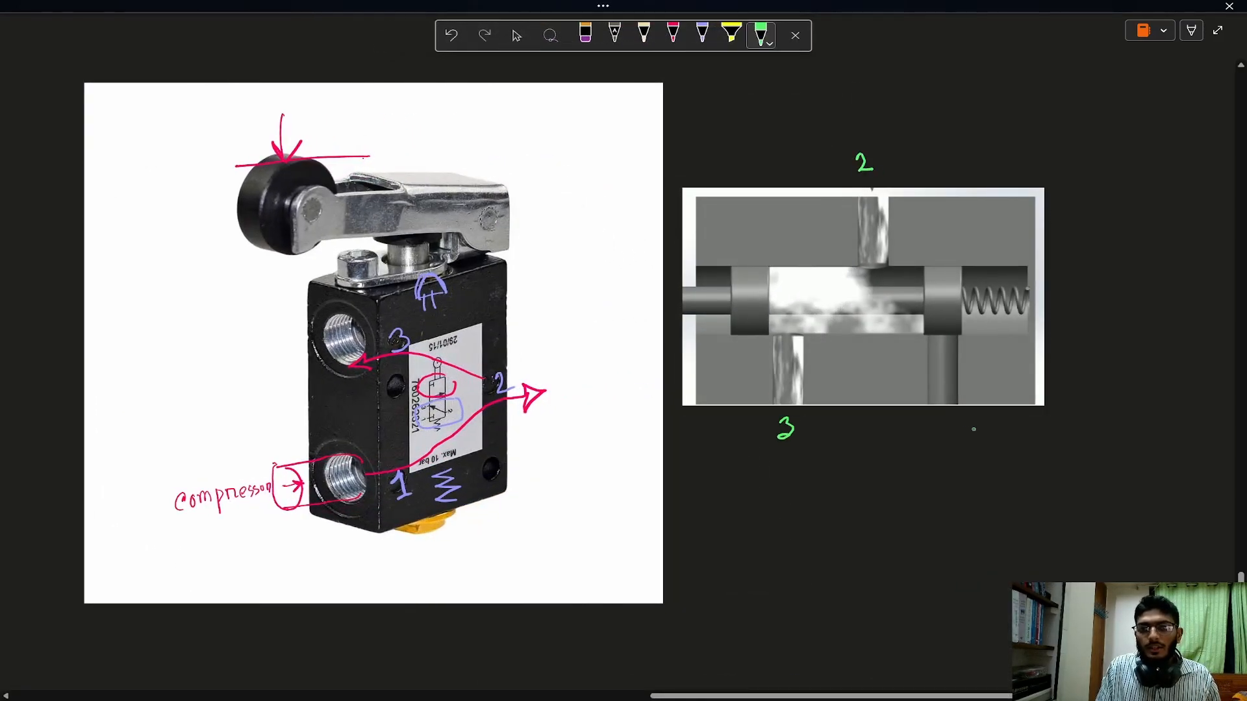
left_click_drag(938, 421, 946, 438)
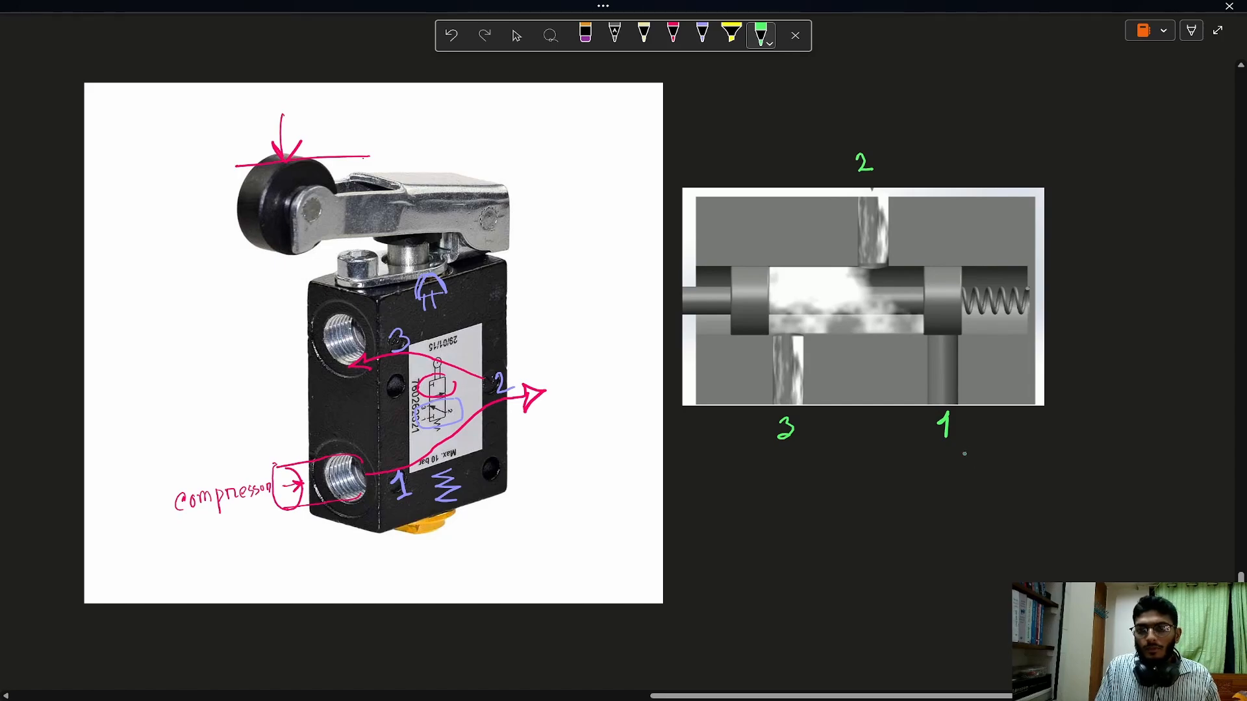
Annotate the cross-section's ports in green with "compressor" feeding port 1, "Actuator" at port 2 and an inverted T mark below port 3.
mouse_move(947, 480)
left_mouse_down()
mouse_move(945, 447)
mouse_move(958, 462)
mouse_move(935, 516)
mouse_move(955, 502)
mouse_move(1050, 494)
left_mouse_up()
mouse_move(872, 146)
left_mouse_down()
mouse_move(904, 130)
mouse_move(934, 138)
mouse_move(952, 123)
mouse_move(1025, 121)
left_mouse_up()
mouse_move(792, 459)
left_mouse_down()
mouse_move(790, 490)
mouse_move(812, 491)
left_mouse_up()
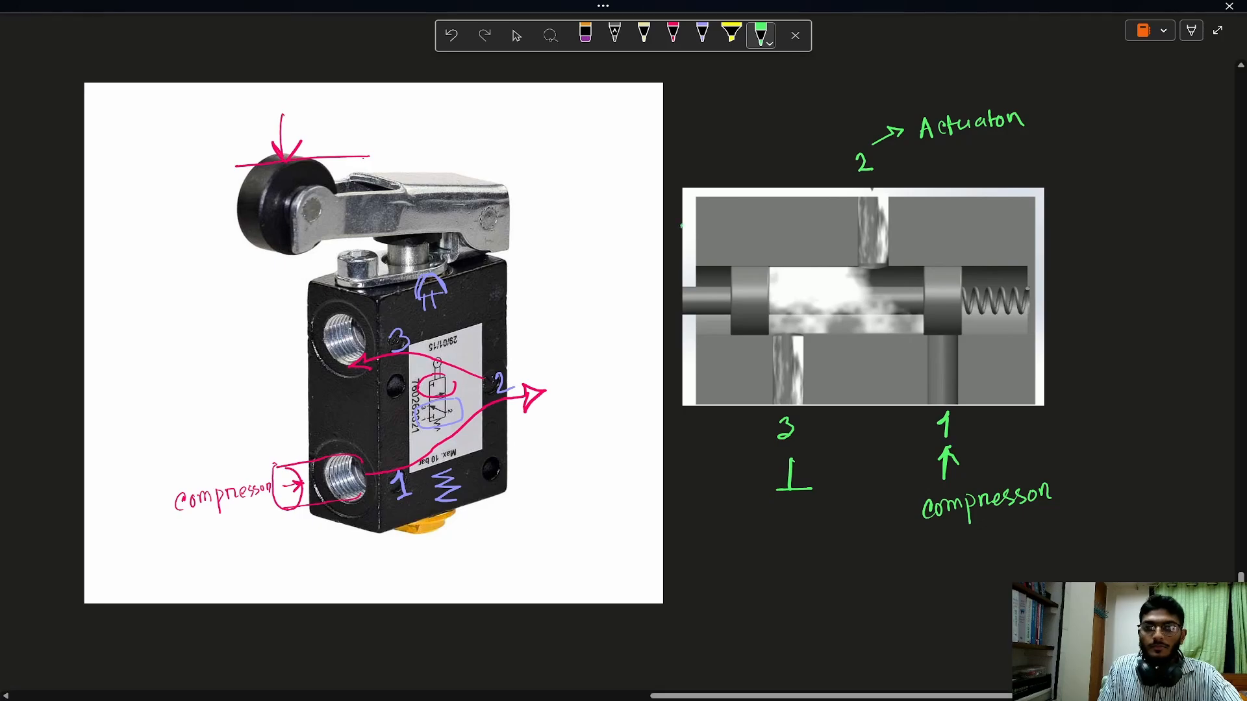
Sketch a green roller lever against the cross-section's plunger and add an arrow showing the plunger being pushed toward the spring.
left_click_drag(681, 224, 629, 354)
mouse_move(696, 251)
left_mouse_down()
mouse_move(653, 365)
mouse_move(613, 383)
mouse_move(657, 361)
mouse_move(643, 354)
left_mouse_up()
left_click_drag(638, 364, 639, 365)
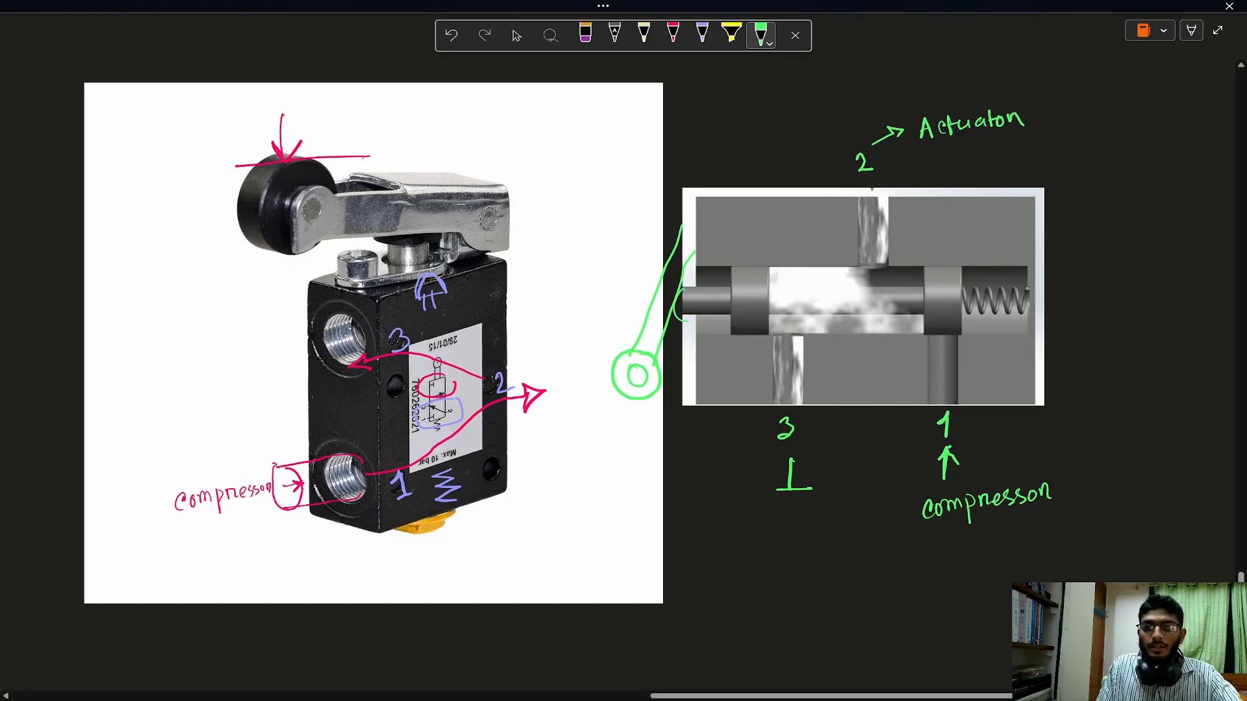
mouse_move(692, 294)
left_mouse_down()
mouse_move(731, 300)
mouse_move(716, 309)
left_mouse_up()
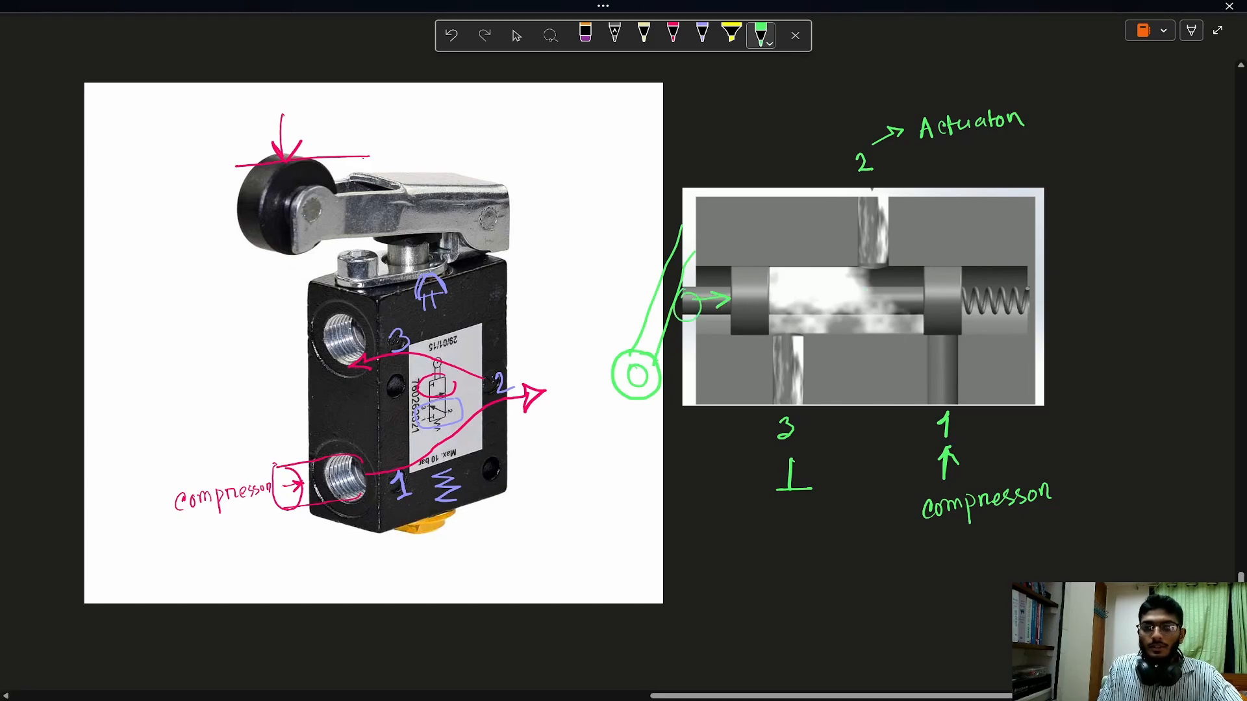
Try to mark the port 2 and port 3 passages of the cross-section with green crosses.
mouse_move(866, 263)
left_mouse_down()
mouse_move(898, 235)
mouse_move(898, 263)
left_mouse_up()
left_click_drag(783, 349, 815, 386)
left_click_drag(777, 384, 812, 338)
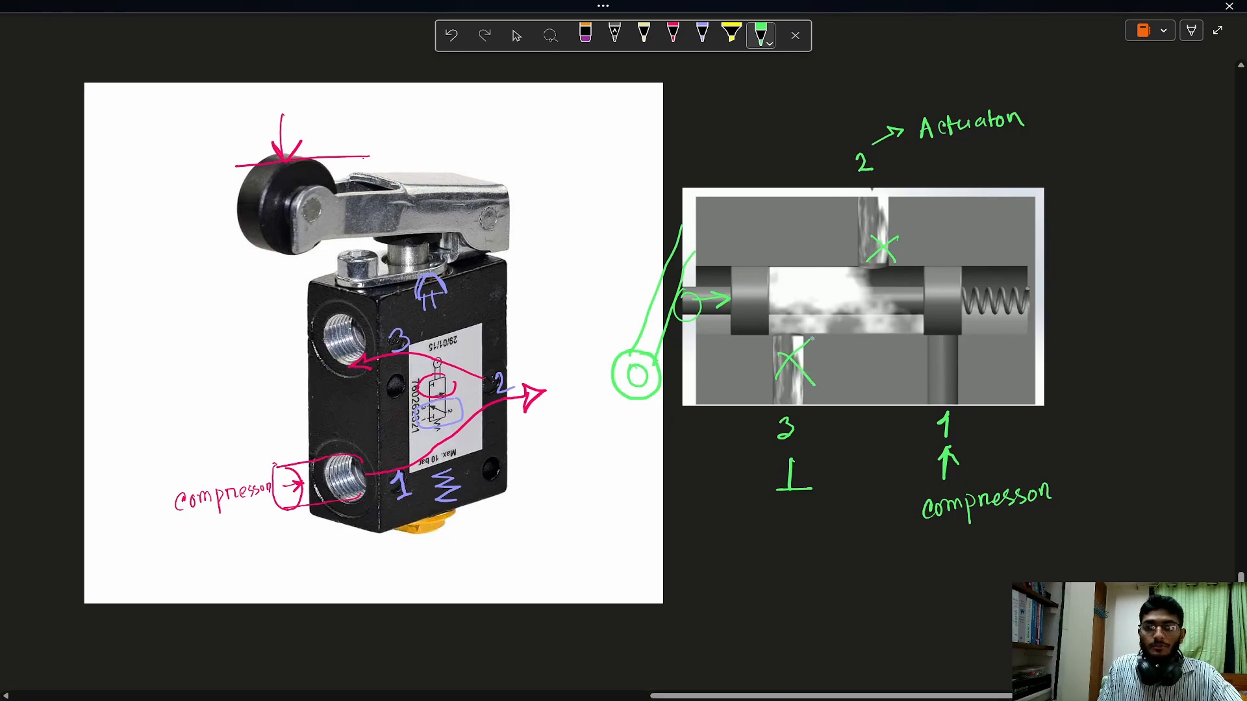
left_click_drag(815, 390, 787, 365)
Draw a green flow arrow through the cross-section from port 1 up to port 2.
mouse_move(869, 333)
left_mouse_down()
mouse_move(887, 244)
mouse_move(877, 259)
mouse_move(935, 387)
left_mouse_up()
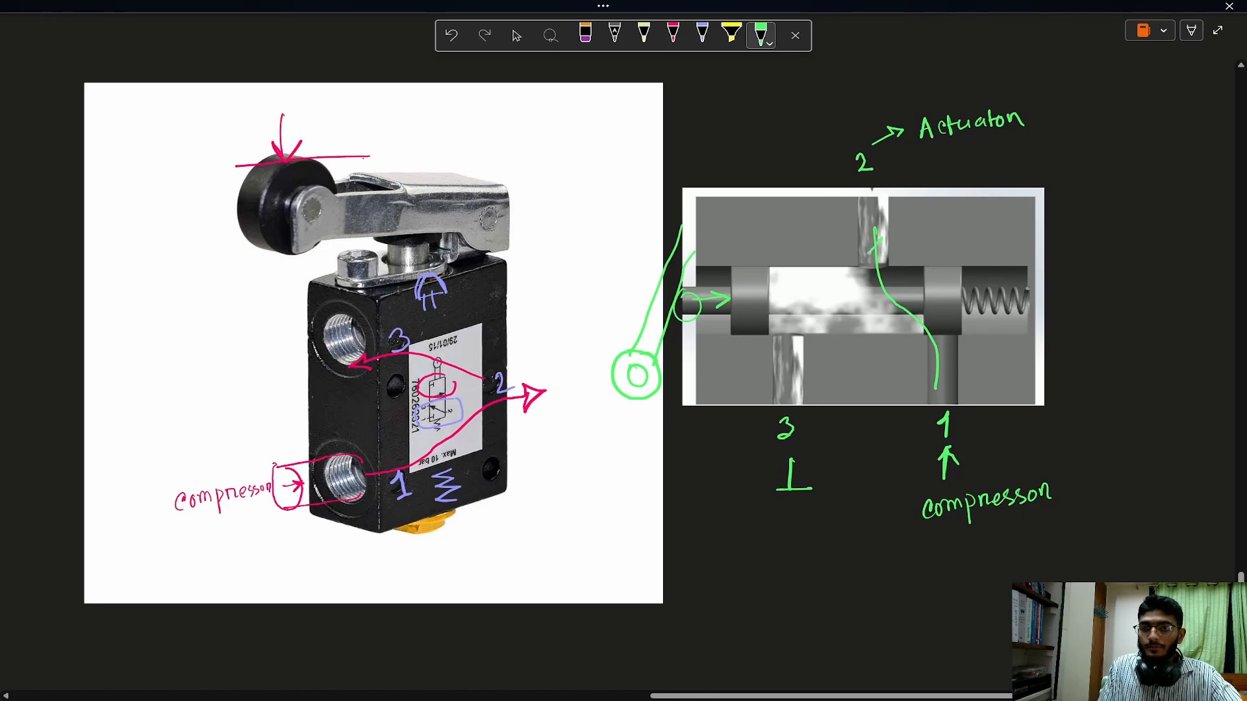
left_click_drag(869, 253, 901, 254)
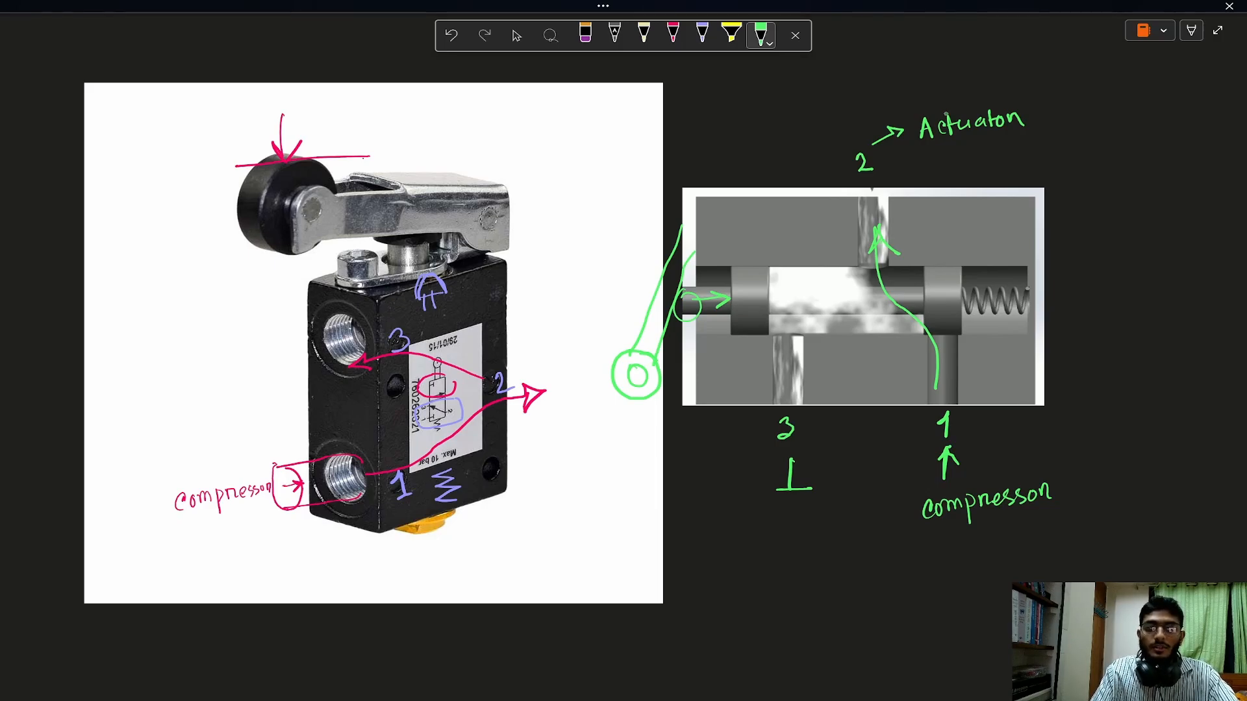
Sketch a hatched green square as the workpiece below the spice rack problem statement.
key("Right")
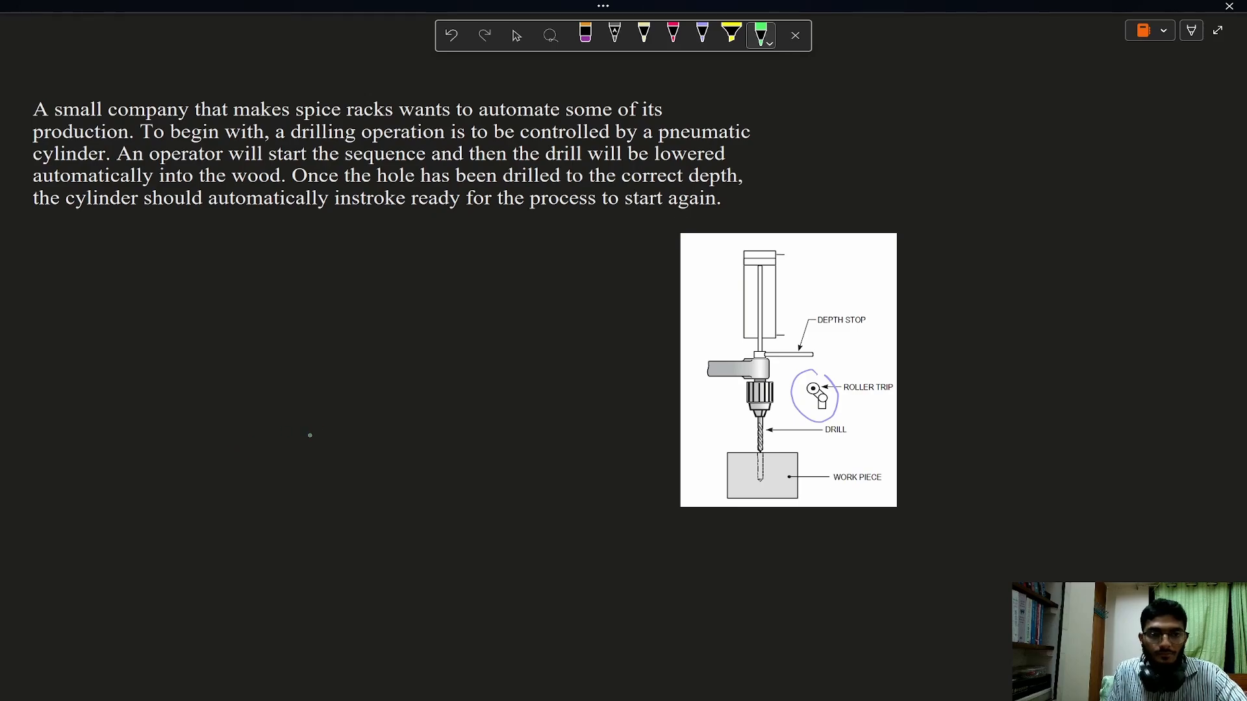
mouse_move(331, 405)
left_mouse_down()
mouse_move(279, 407)
mouse_move(278, 480)
mouse_move(328, 403)
mouse_move(282, 425)
left_mouse_up()
left_click_drag(313, 407, 289, 435)
mouse_move(328, 408)
left_mouse_down()
mouse_move(296, 444)
mouse_move(306, 457)
left_mouse_up()
left_click_drag(346, 407, 314, 467)
left_click_drag(353, 414, 323, 470)
left_click_drag(357, 438, 340, 470)
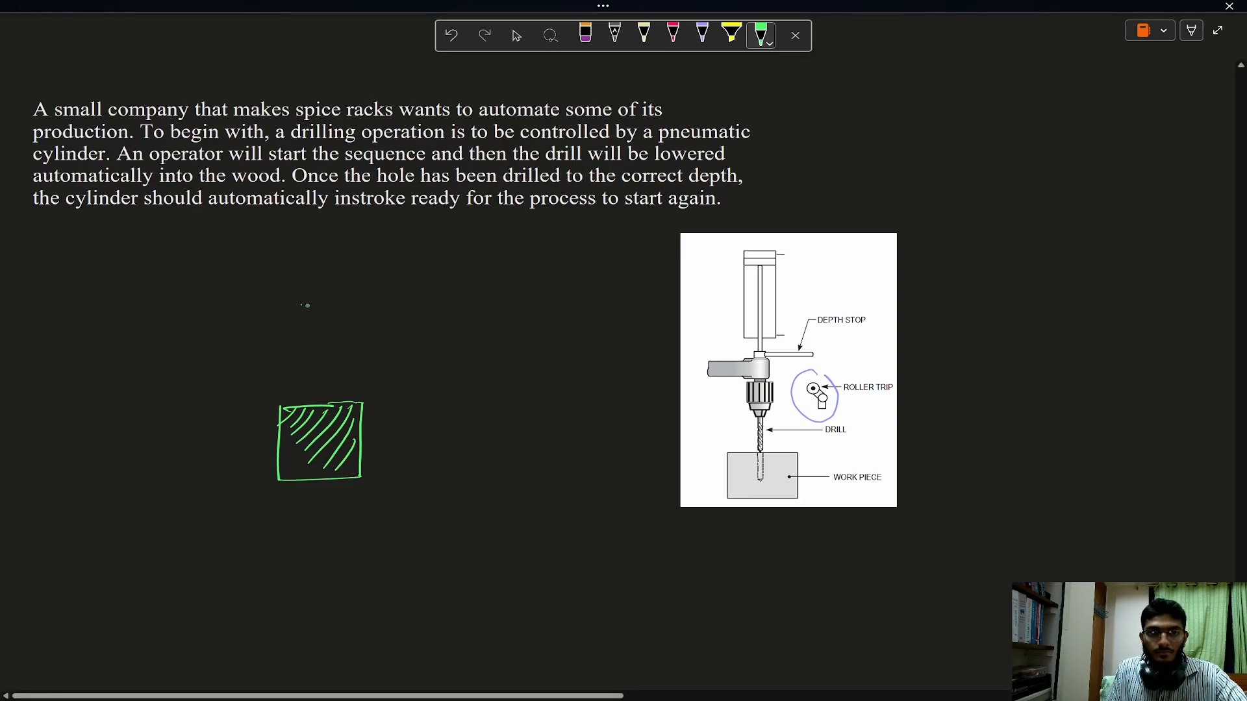
Sketch a green drill with its bit pointing down above the hatched workpiece.
mouse_move(303, 303)
left_mouse_down()
mouse_move(328, 293)
mouse_move(308, 325)
mouse_move(329, 380)
left_mouse_up()
left_click_drag(336, 349, 333, 387)
mouse_move(314, 296)
left_mouse_down()
mouse_move(335, 281)
mouse_move(301, 238)
mouse_move(338, 281)
mouse_move(333, 247)
left_mouse_up()
Draw a purple pneumatic cylinder with piston and rod above the drill, including the depth stop extending to the right.
left_click(702, 35)
left_click_drag(316, 250, 317, 292)
mouse_move(322, 252)
left_mouse_down()
mouse_move(322, 290)
mouse_move(379, 282)
left_mouse_up()
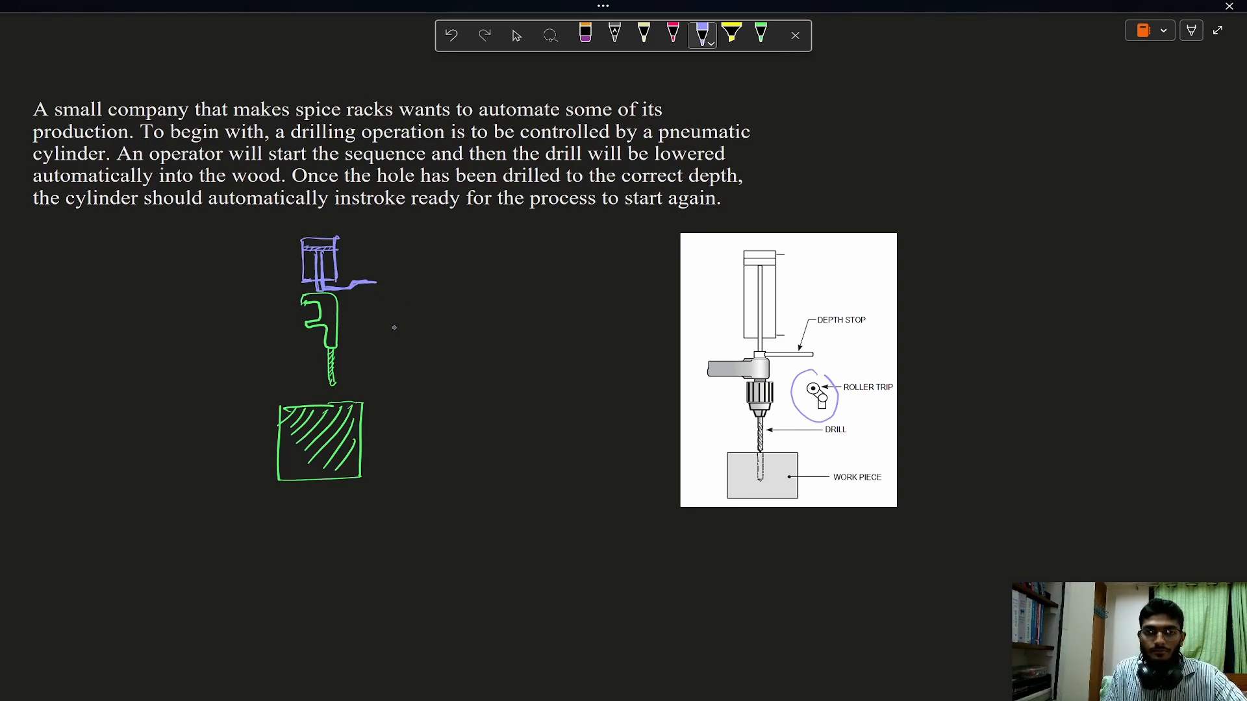
Draw a purple two-position valve symbol beside the drill, with its flow paths and a roller lever actuator on the left.
mouse_move(396, 357)
left_mouse_down()
mouse_move(468, 325)
mouse_move(479, 356)
left_mouse_up()
mouse_move(434, 322)
left_mouse_down()
mouse_move(434, 357)
mouse_move(448, 356)
mouse_move(426, 356)
left_mouse_up()
left_click_drag(441, 345, 453, 346)
mouse_move(410, 323)
left_mouse_down()
mouse_move(410, 355)
mouse_move(415, 334)
left_mouse_up()
mouse_move(448, 321)
left_mouse_down()
mouse_move(465, 353)
mouse_move(386, 338)
left_mouse_up()
left_click_drag(399, 344, 371, 326)
left_click_drag(379, 341, 368, 332)
left_click_drag(368, 313, 371, 332)
Add a return spring, a pressure source circle and an exhaust triangle to the purple roller valve.
left_click_drag(479, 338, 525, 336)
left_click_drag(448, 356, 448, 371)
left_click_drag(445, 374, 448, 384)
left_click_drag(460, 367, 473, 369)
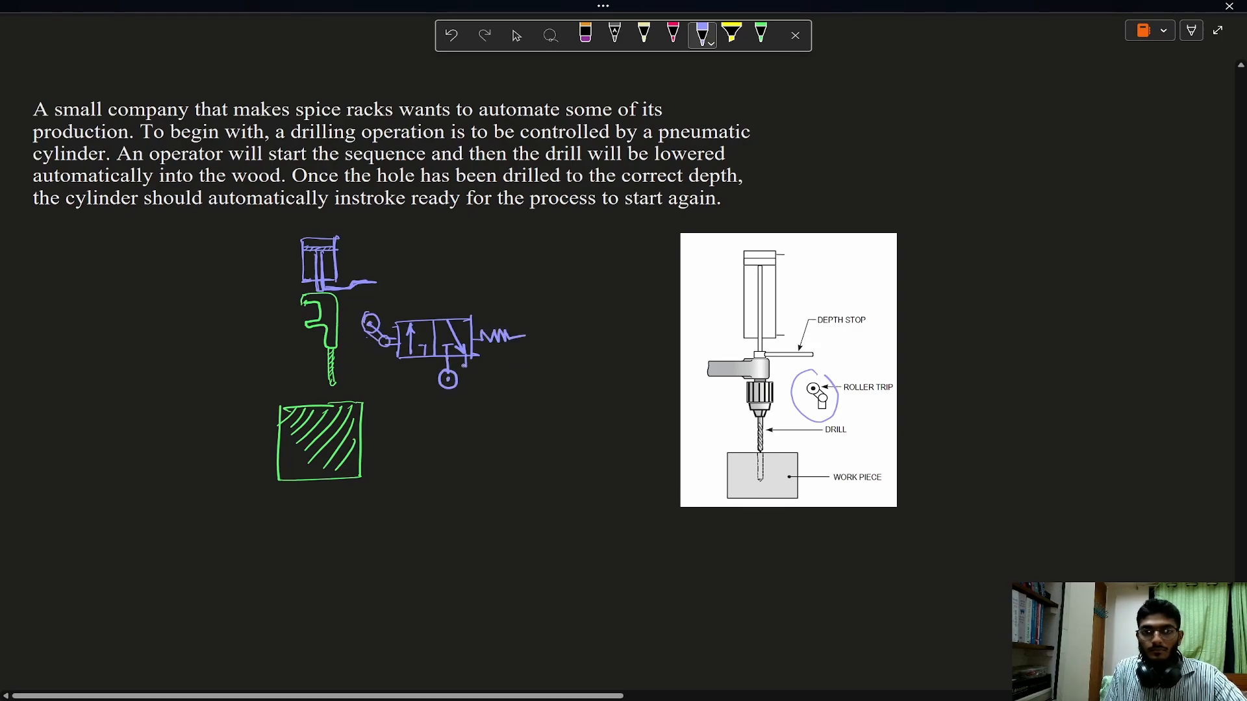
Draw a green two-position control valve left of the drill with crossing flow arrows, pressure source, two exhausts and pilot triangles on both ends.
left_click(761, 33)
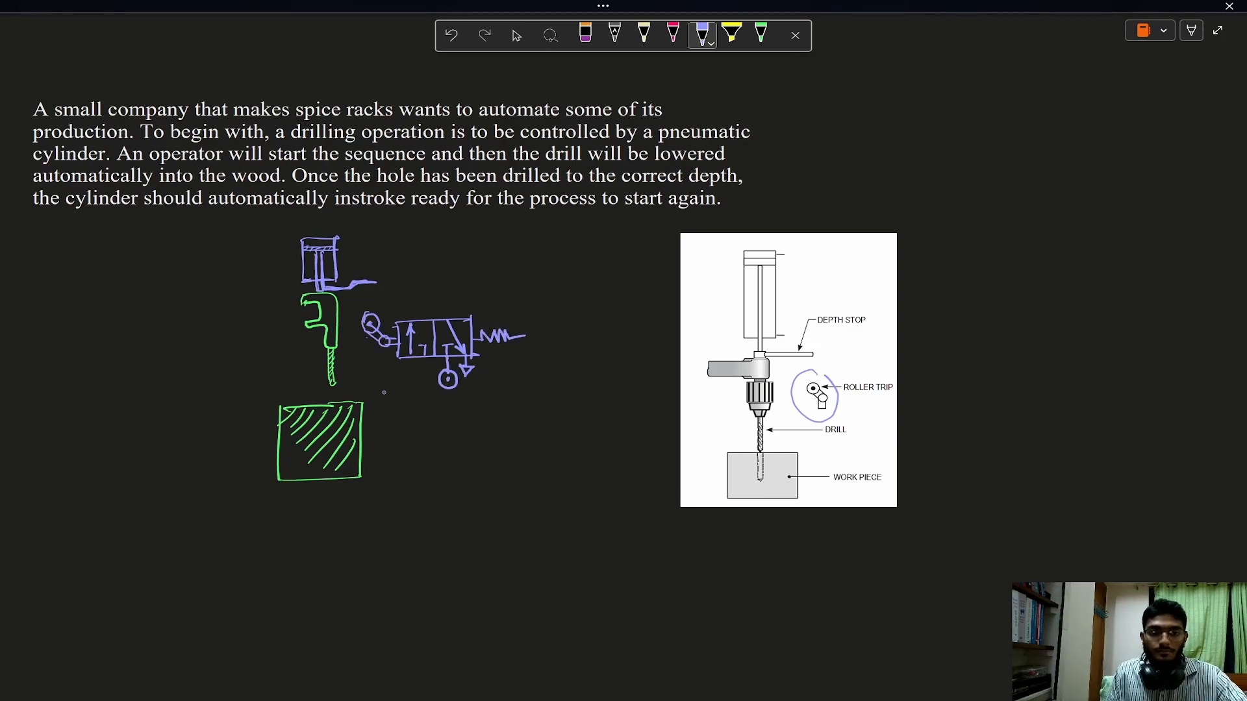
mouse_move(133, 319)
left_mouse_down()
mouse_move(132, 364)
mouse_move(224, 358)
left_mouse_up()
left_click_drag(180, 320, 173, 357)
mouse_move(190, 322)
left_mouse_down()
mouse_move(193, 359)
mouse_move(146, 325)
mouse_move(156, 328)
left_mouse_up()
mouse_move(204, 353)
left_mouse_down()
mouse_move(203, 318)
mouse_move(213, 328)
left_mouse_up()
left_click_drag(194, 357, 204, 374)
left_click_drag(213, 360, 226, 364)
left_click_drag(133, 342, 110, 339)
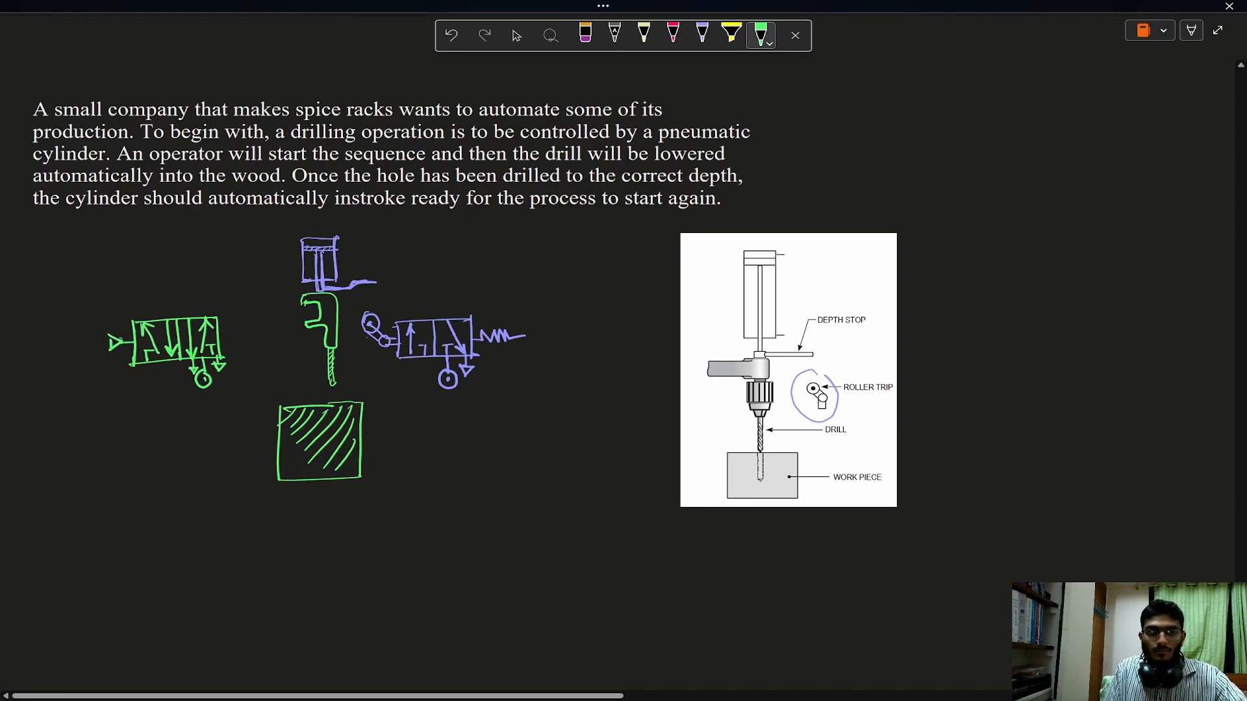
left_click_drag(221, 336, 242, 340)
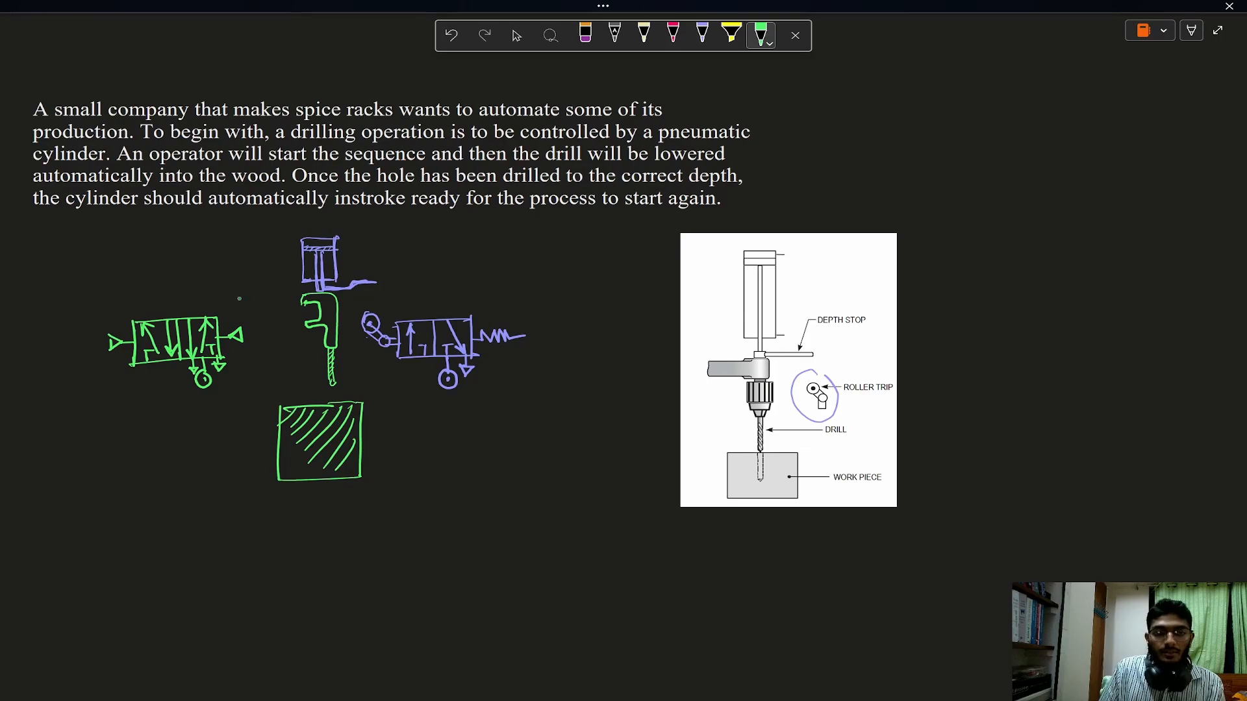
Connect the green control valve's two outlets to the upper and lower ports of the cylinder with red lines.
left_click(674, 33)
mouse_move(187, 315)
left_mouse_down()
mouse_move(185, 251)
mouse_move(300, 244)
mouse_move(206, 316)
left_mouse_up()
Draw a purple push-button valve below the control valve, with flow paths, return spring, pressure source and exhaust.
left_click(702, 34)
left_click_drag(83, 452, 83, 495)
left_click_drag(84, 454, 166, 455)
left_click_drag(82, 494, 177, 490)
left_click_drag(131, 455, 131, 495)
mouse_move(169, 451)
left_mouse_down()
mouse_move(170, 490)
mouse_move(119, 492)
mouse_move(99, 455)
mouse_move(214, 465)
left_mouse_up()
left_click_drag(76, 461, 59, 485)
left_click_drag(137, 492, 139, 524)
left_click_drag(153, 500, 172, 501)
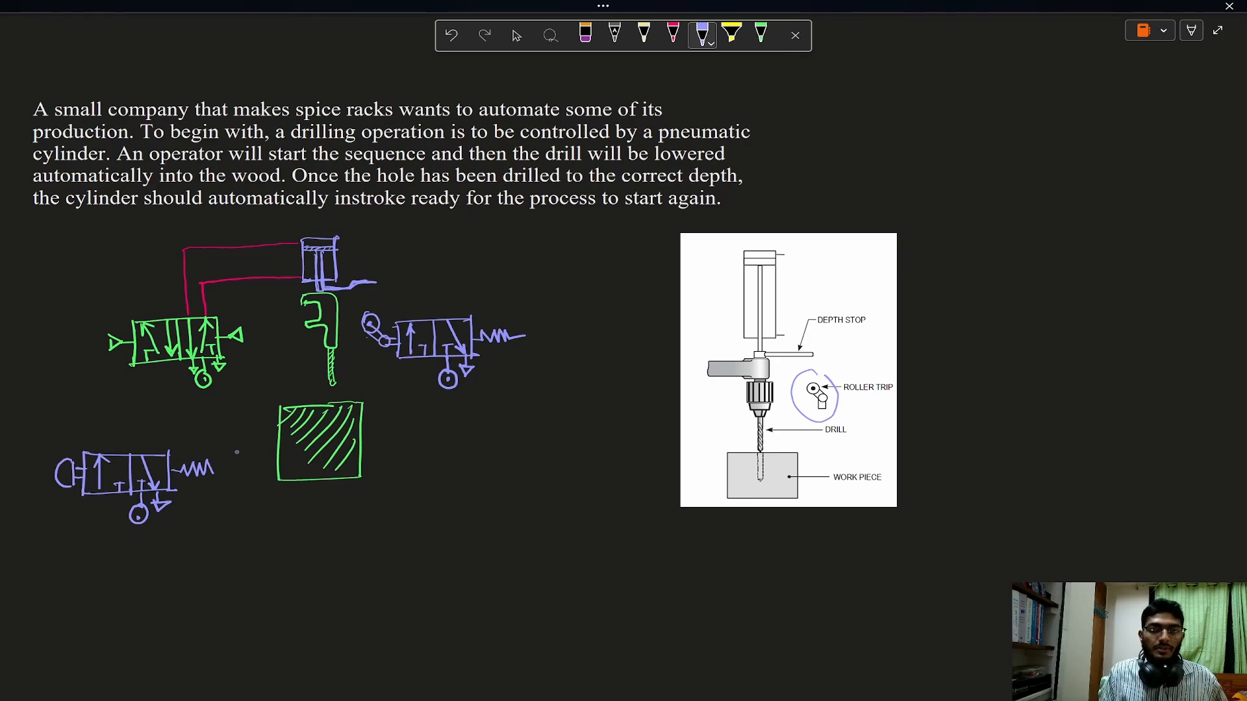
Connect the push-button valve's outlet to the control valve's left pilot with a red line.
left_click(673, 34)
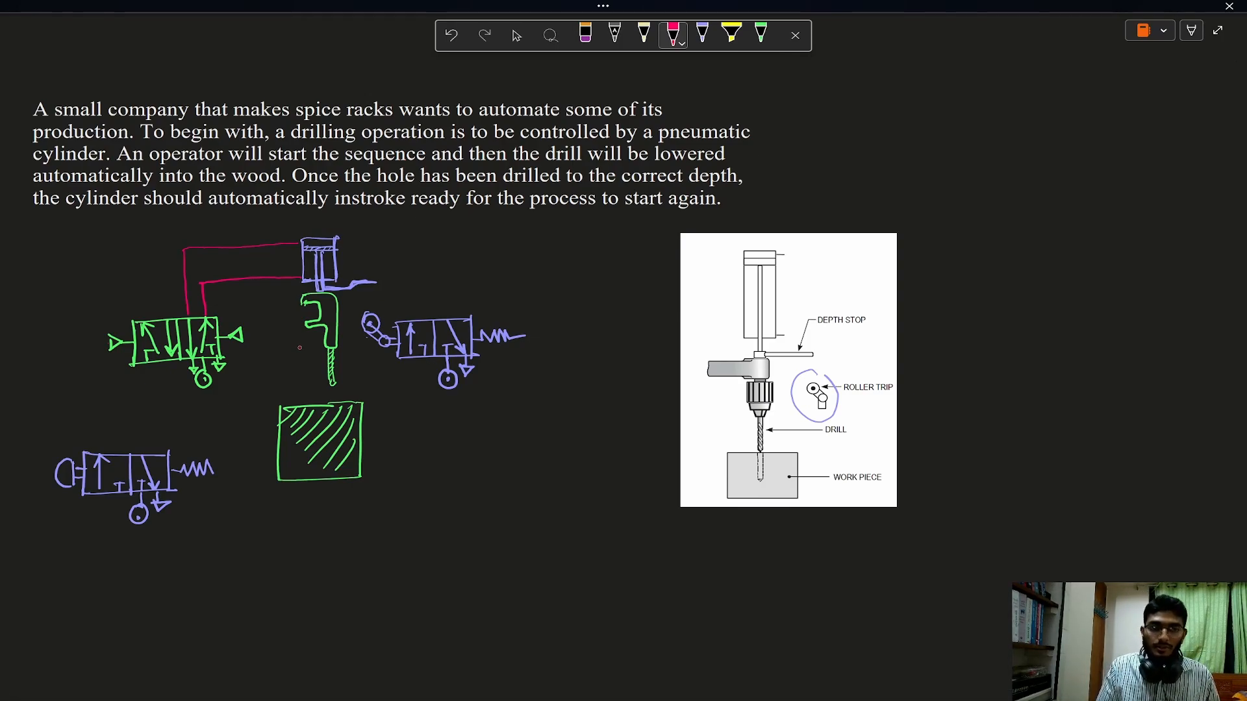
mouse_move(112, 345)
left_mouse_down()
mouse_move(83, 347)
mouse_move(87, 408)
mouse_move(109, 428)
mouse_move(144, 428)
mouse_move(146, 458)
left_mouse_up()
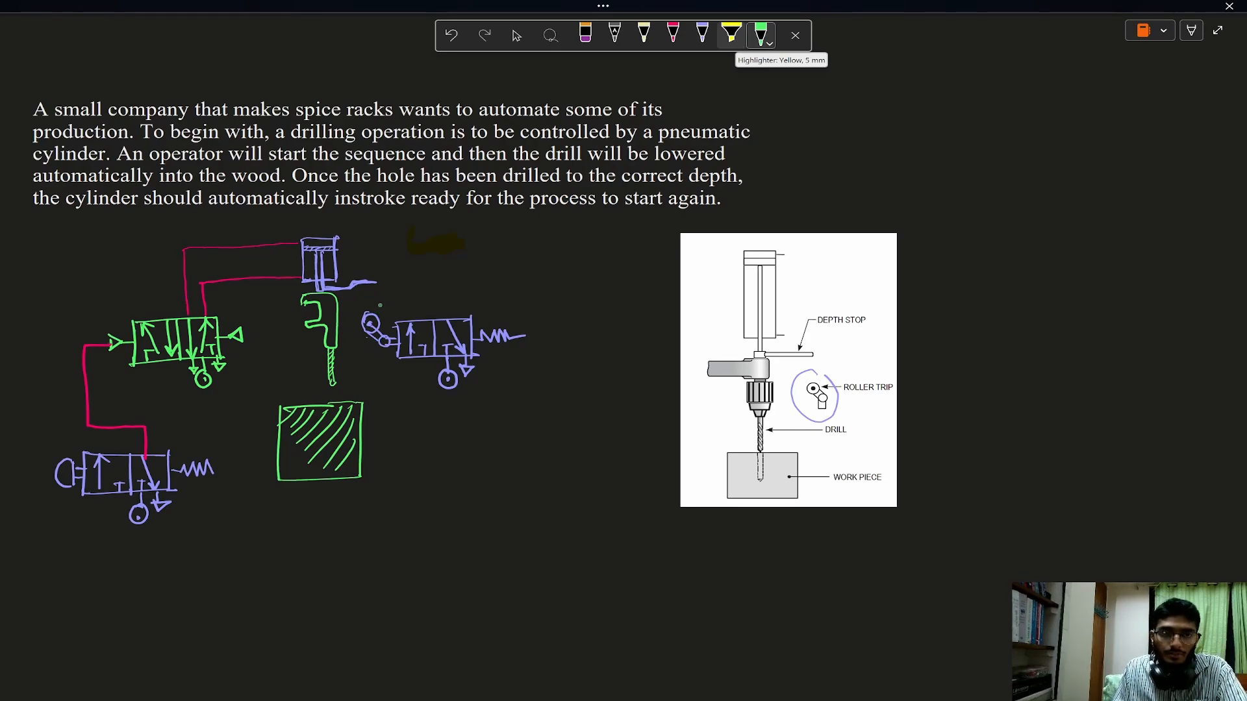
Mark the roller in green and connect the roller valve's outlet to the control valve's right pilot with a red line.
left_click_drag(376, 305, 395, 301)
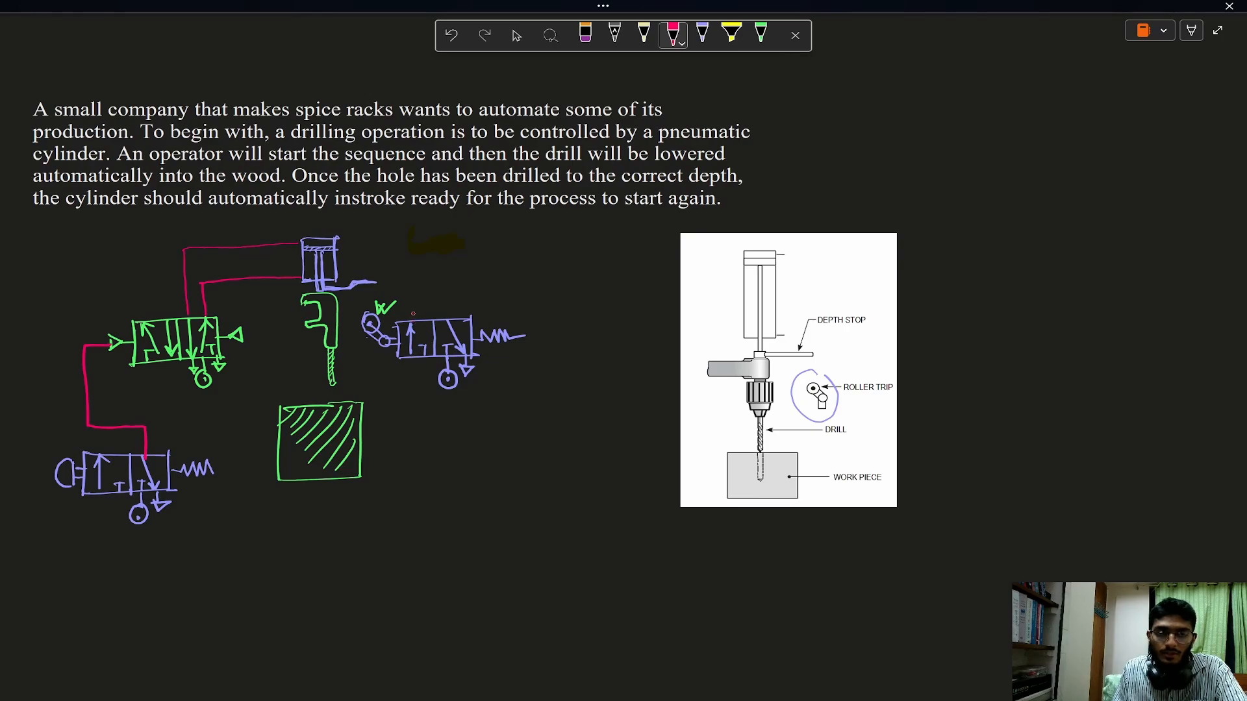
mouse_move(407, 330)
left_mouse_down()
mouse_move(549, 309)
mouse_move(531, 490)
left_mouse_up()
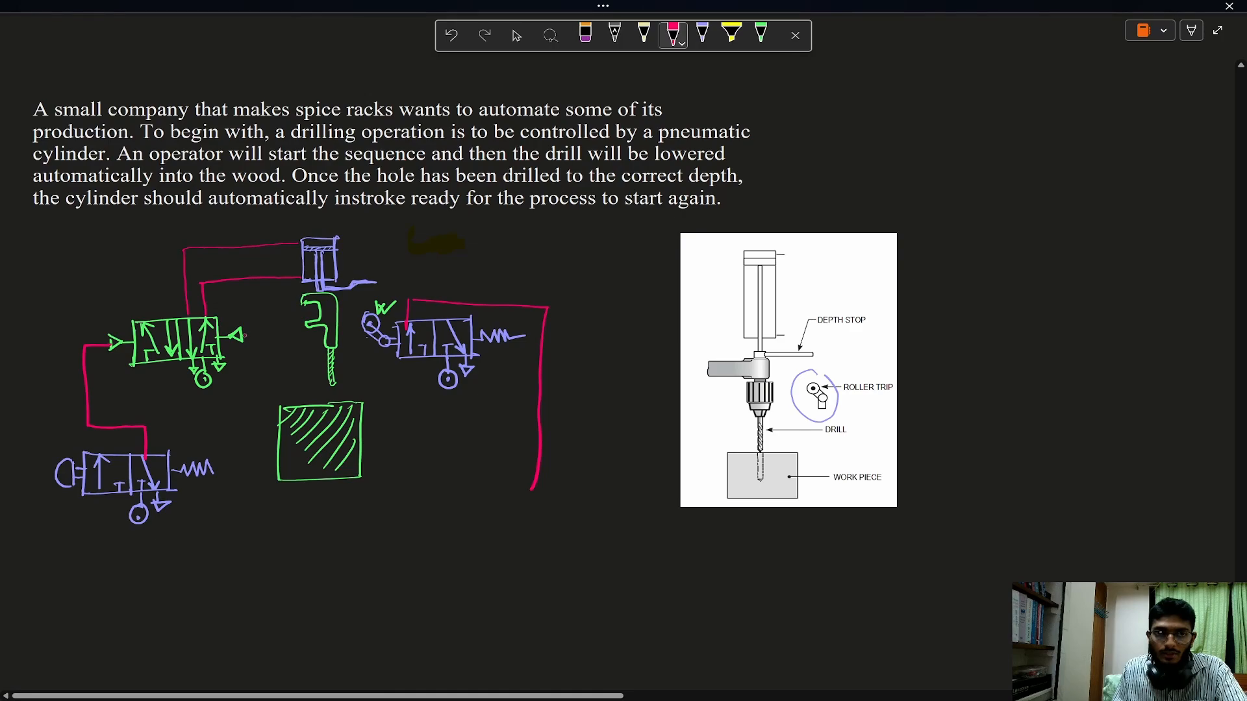
mouse_move(244, 335)
left_mouse_down()
mouse_move(255, 335)
mouse_move(247, 521)
mouse_move(520, 517)
mouse_move(542, 484)
left_mouse_up()
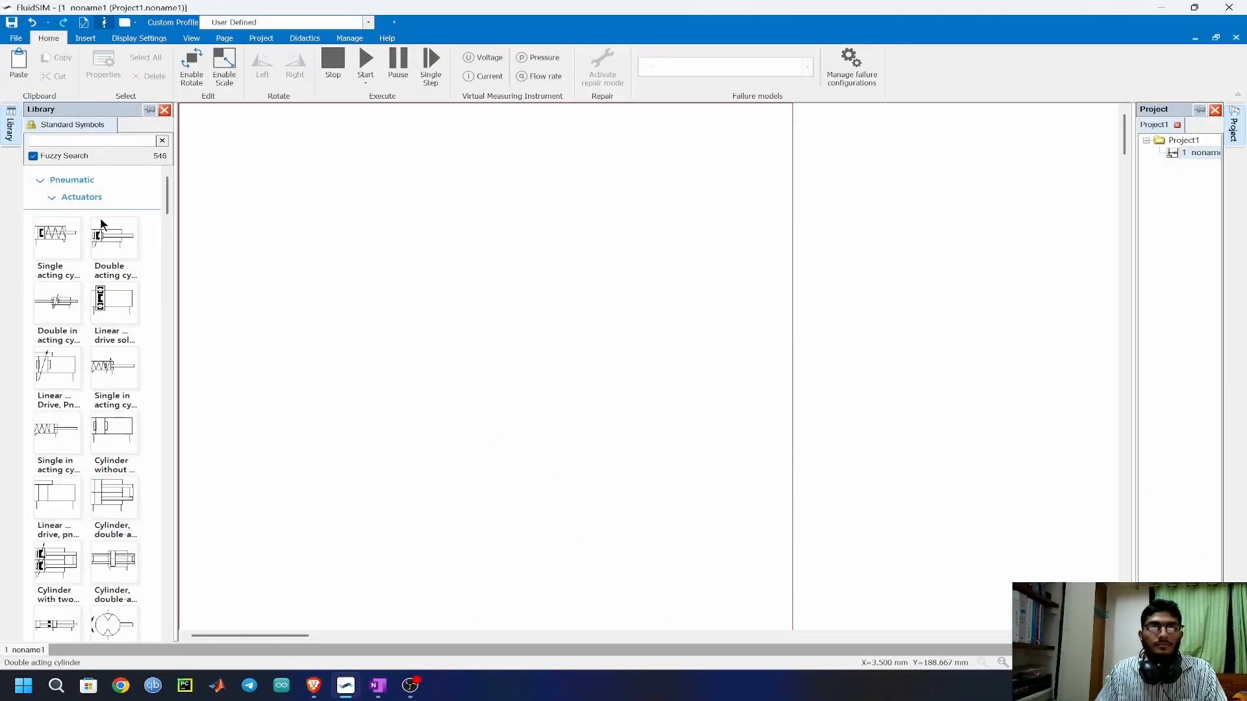
Switch to FluidSIM and place a double acting cylinder, a 5/n way valve beneath it and two 3/n way valves lower on either side.
left_click_drag(114, 237, 519, 202)
scroll(114, 403, "down", 10)
scroll(112, 404, "down", 2)
left_click_drag(113, 366, 509, 314)
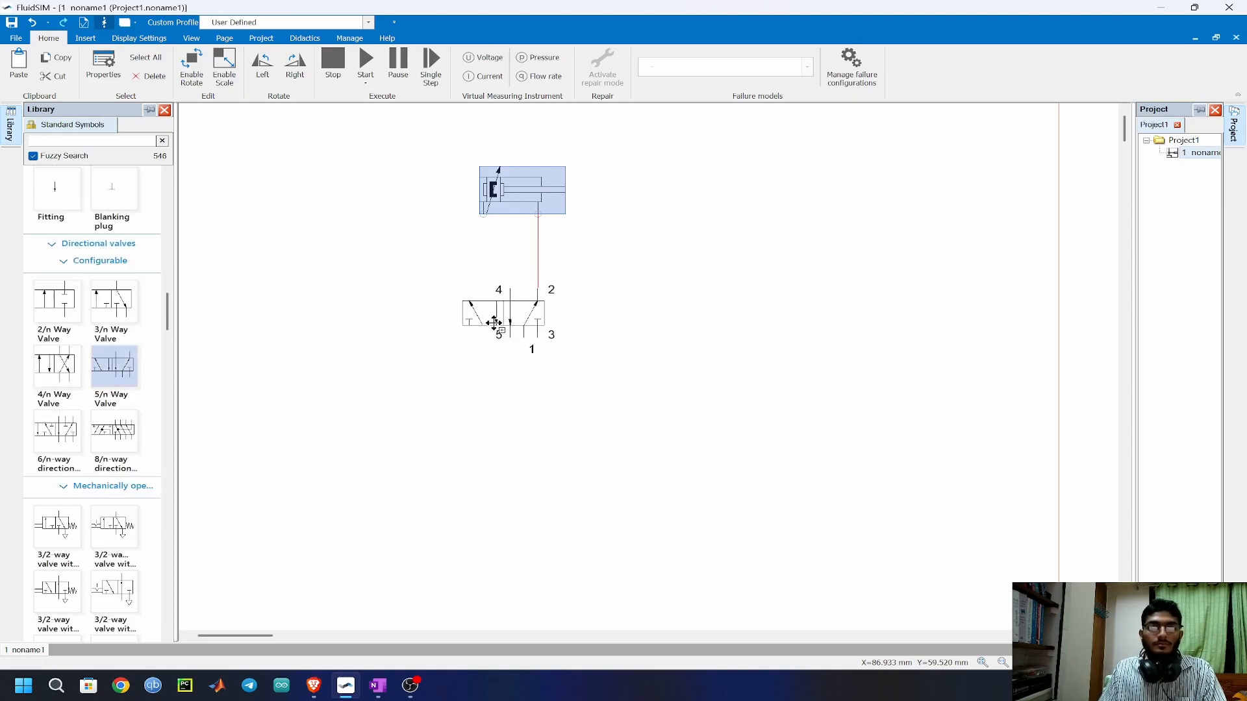
left_click(196, 205)
scroll(111, 396, "up", 2)
left_click_drag(113, 406, 329, 419)
left_click_drag(114, 406, 685, 419)
left_click(578, 383)
Configure the 5/n way valve with pneumatic actuation on both the left and right sides.
double_click(498, 306)
left_click(515, 353)
left_click(517, 399)
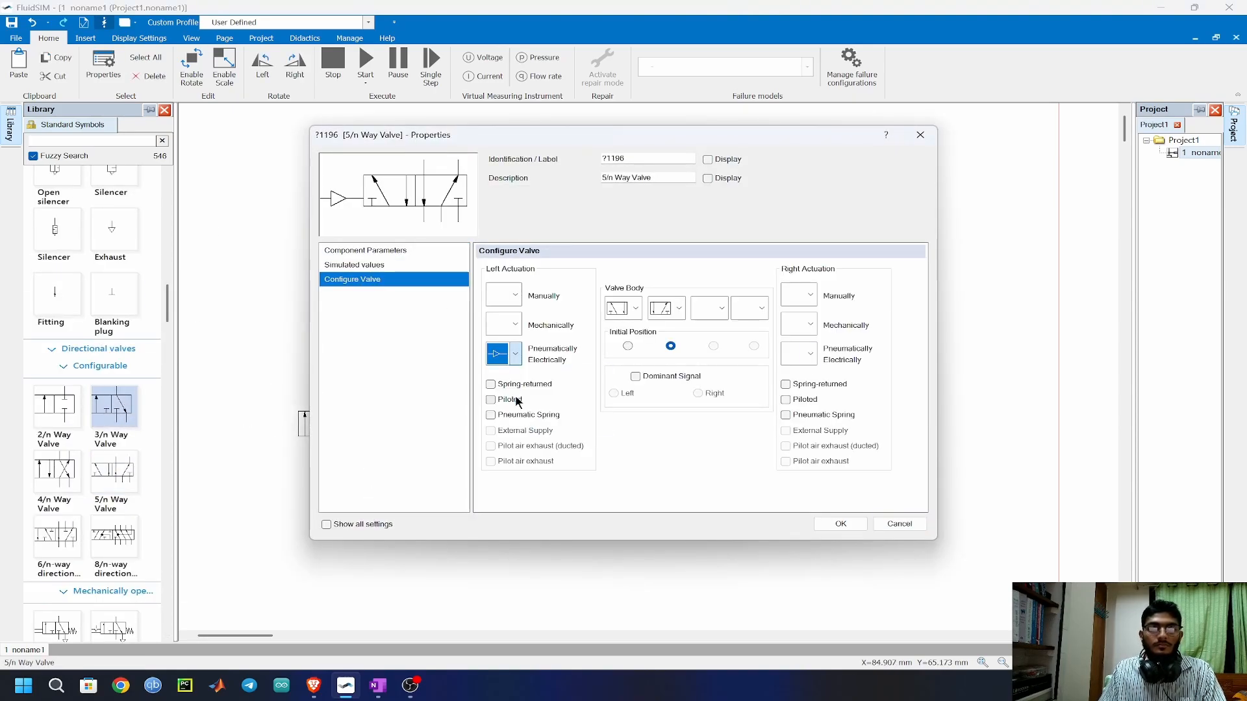
left_click(811, 354)
left_click(814, 399)
left_click(843, 523)
Attach a compressed air supply to port 1 of the 5/n way valve and exhausts to ports 3 and 5.
scroll(75, 298, "up", 10)
left_click_drag(57, 224, 538, 338)
scroll(110, 399, "down", 3)
left_click_drag(113, 493, 551, 337)
left_click_drag(113, 492, 523, 335)
left_click(454, 372)
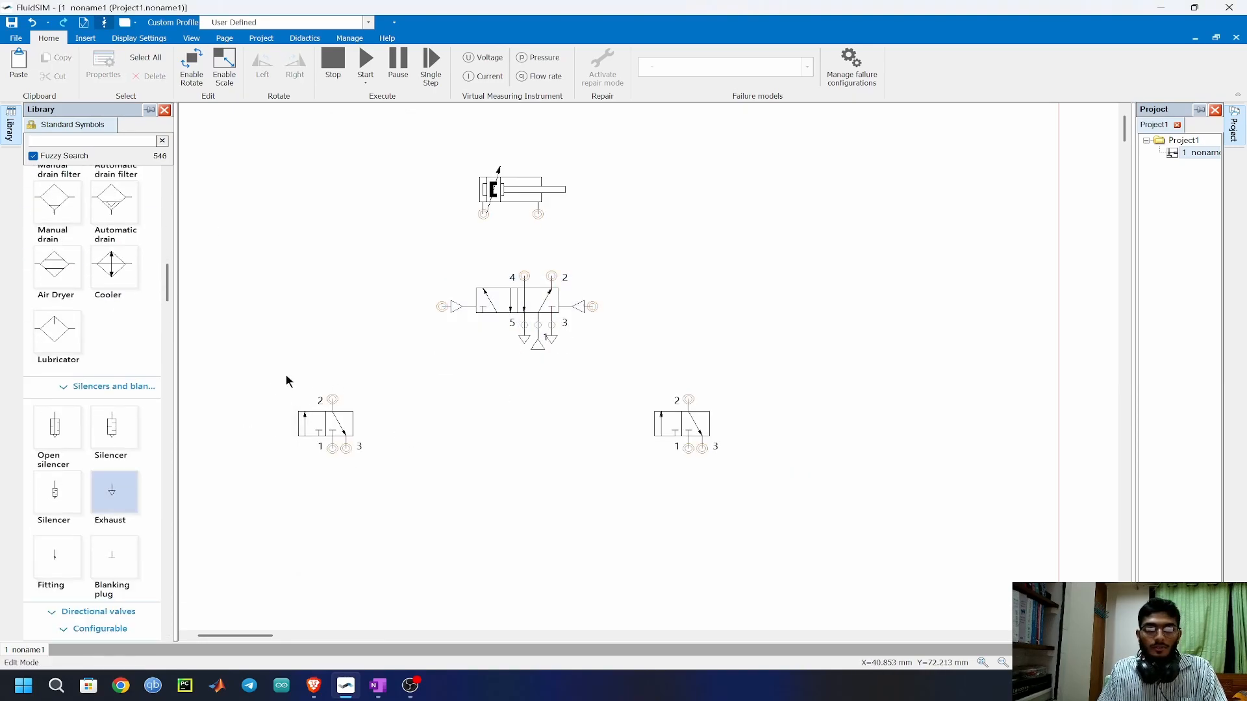
Configure the left 3/n way valve with pushbutton actuation on the left and spring return on the right.
double_click(329, 422)
left_click(366, 281)
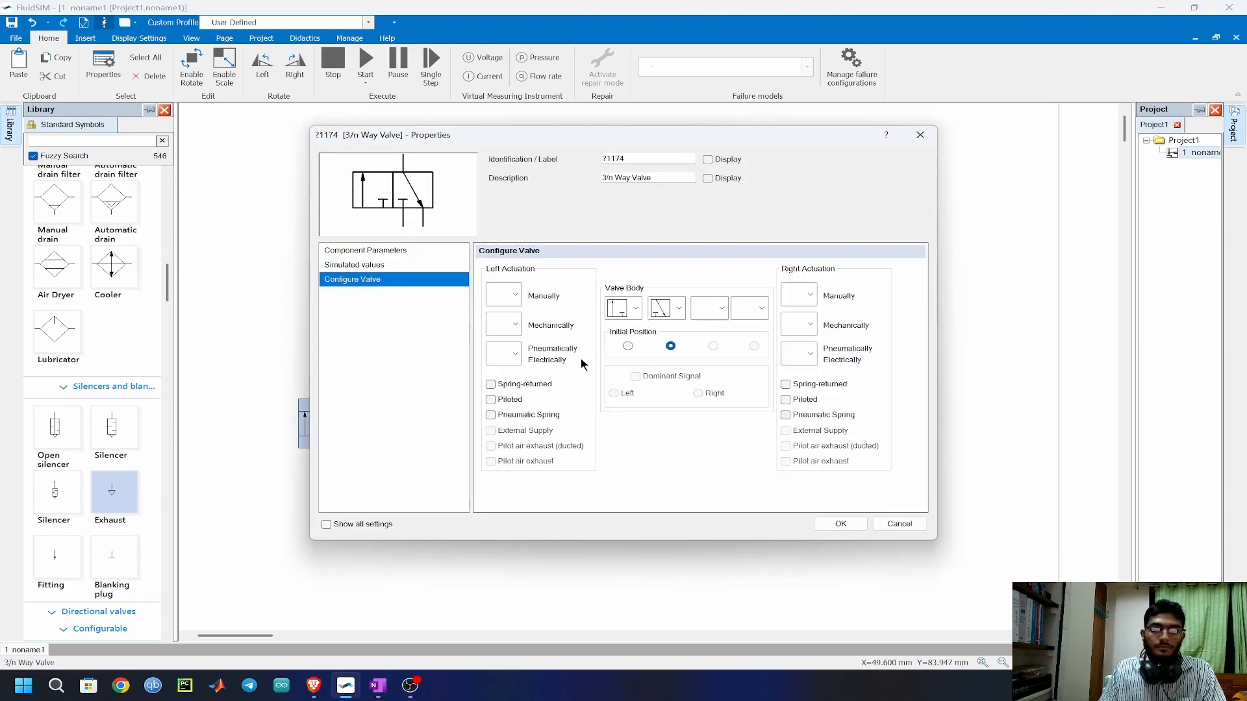
left_click(516, 298)
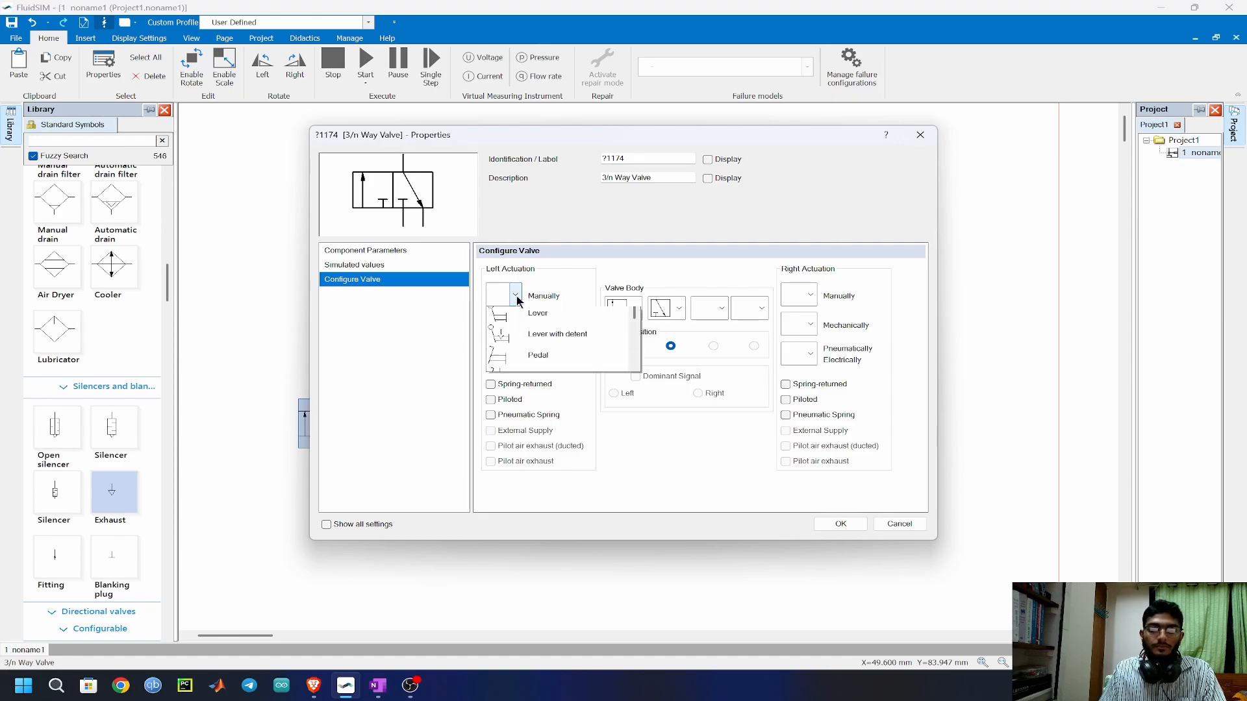
left_click(531, 382)
left_click(786, 384)
left_click(841, 524)
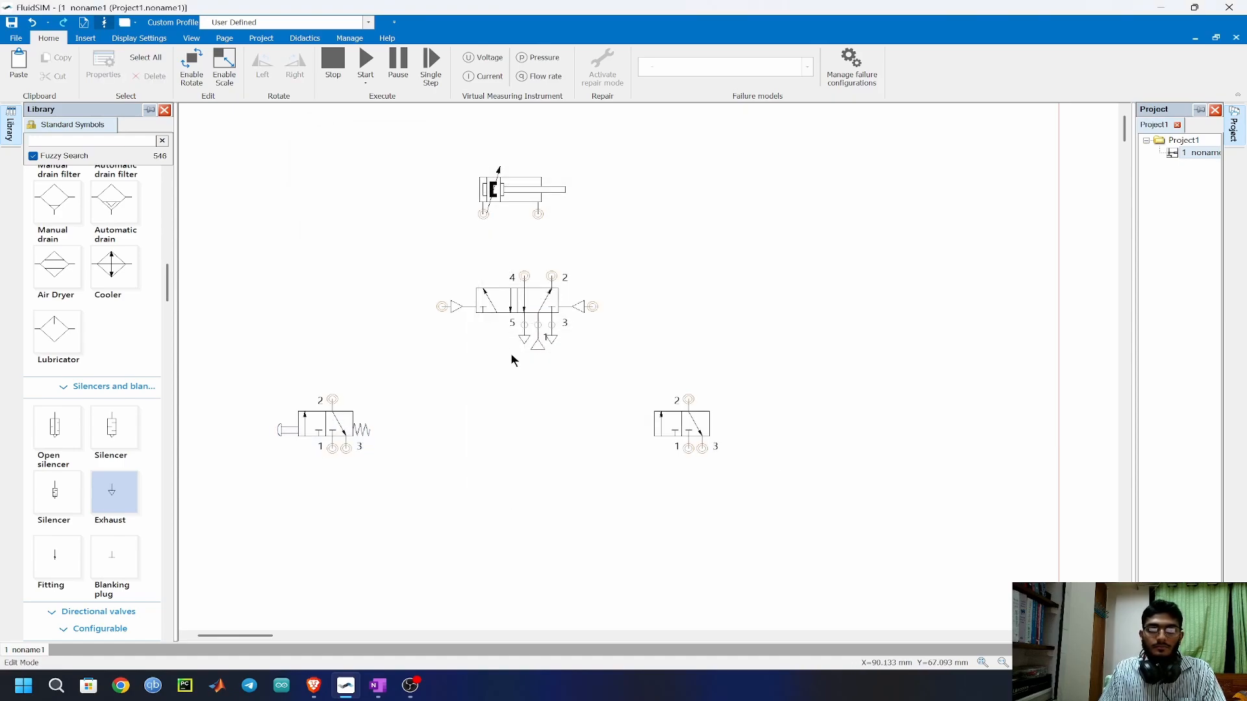
left_click_drag(533, 356, 564, 341)
key("ctrl+c")
key("ctrl+v")
left_click(340, 484)
key("Delete")
Copy the compressed air supply and an exhaust onto ports 1 and 3 of the pushbutton valve.
left_click(537, 343)
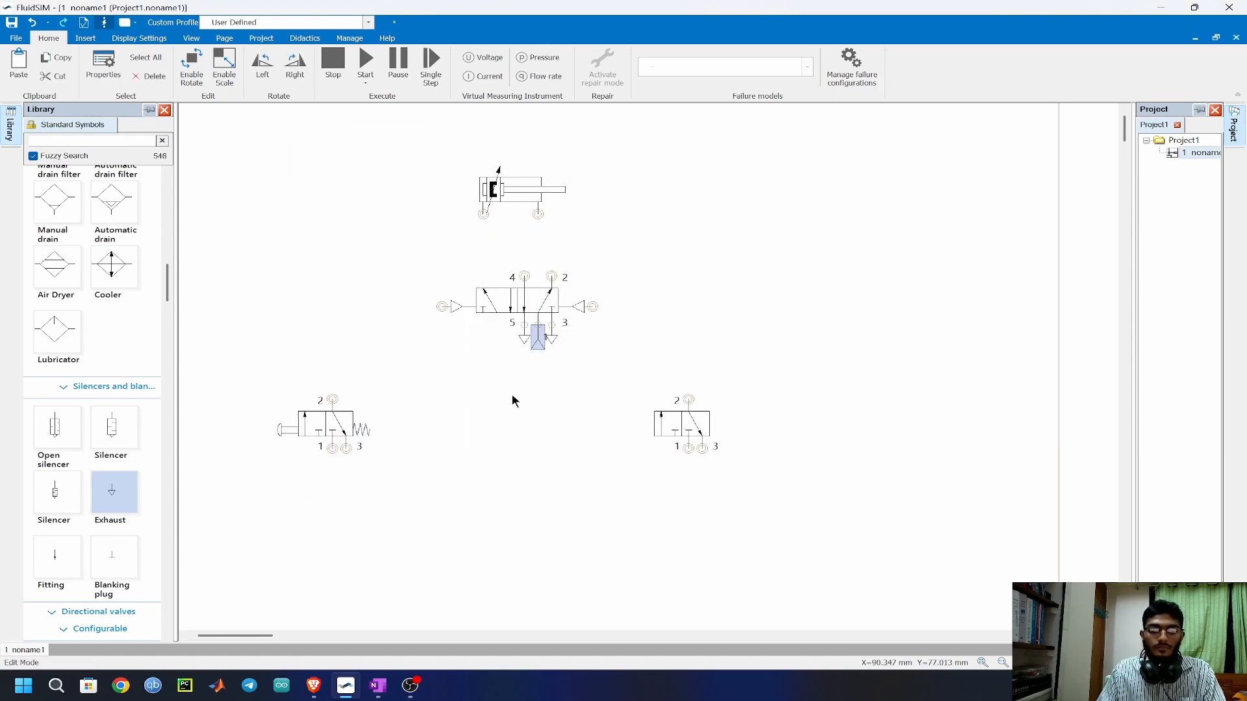
key("ctrl+c")
key("ctrl+v")
left_click(332, 458)
left_click(552, 341)
key("ctrl+c")
key("ctrl+v")
left_click(339, 456)
left_click(416, 459)
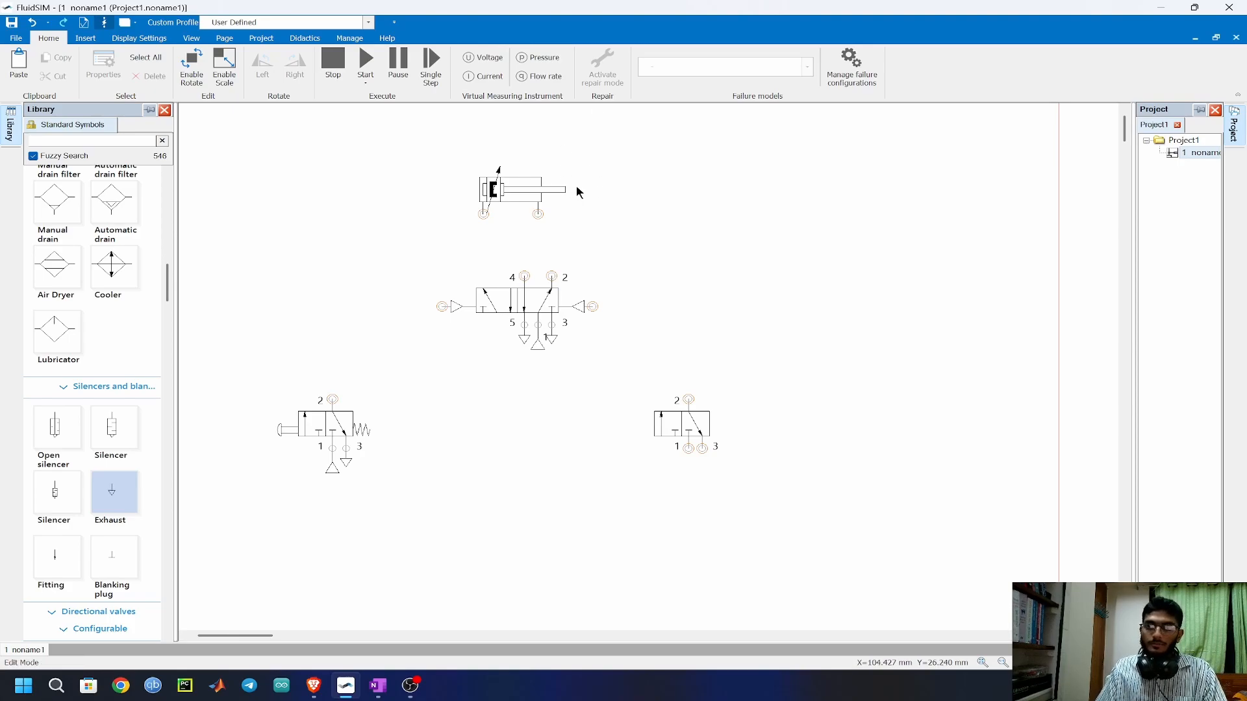
Add an actuating label A1 to the double acting cylinder with its unit set to mm.
mouse_move(539, 198)
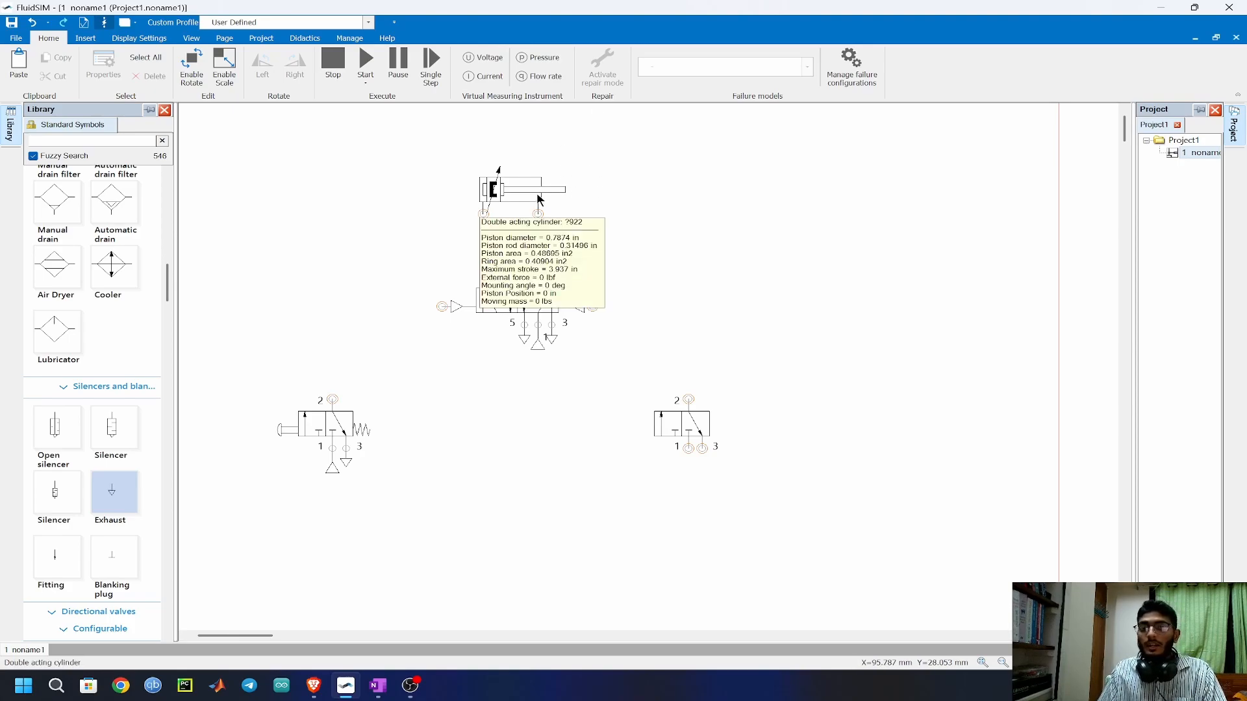
left_click(524, 198)
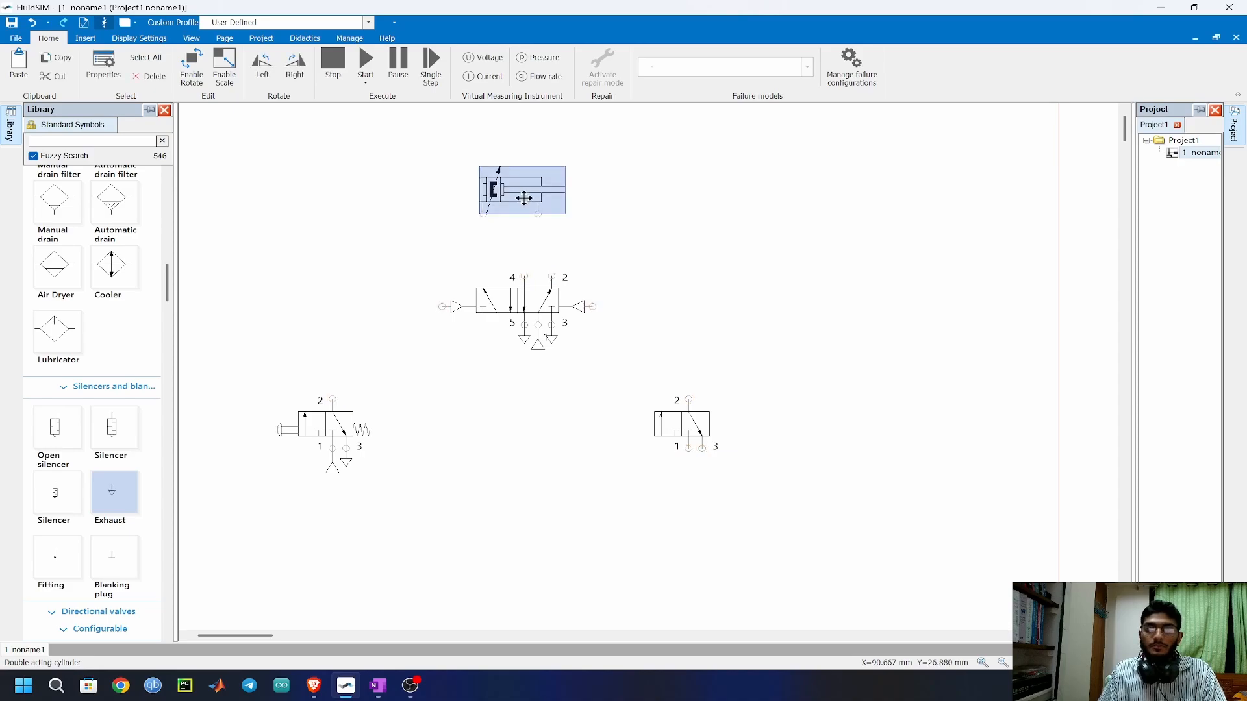
double_click(524, 198)
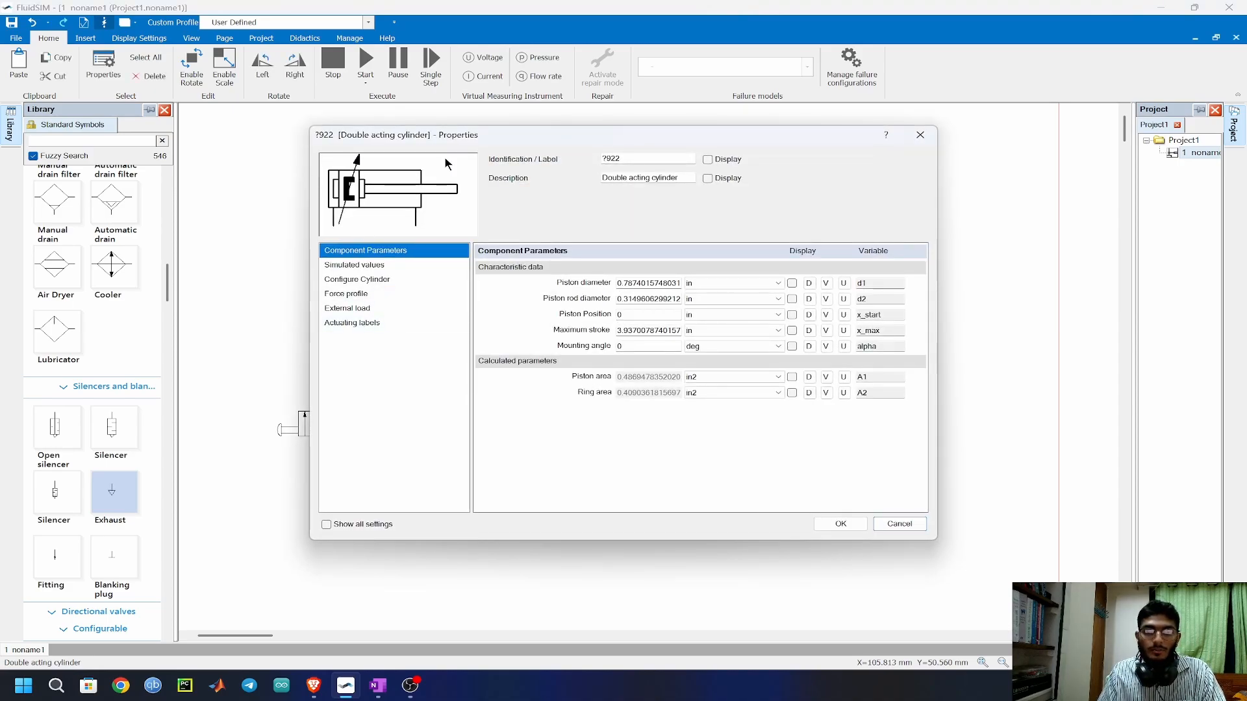
left_click(349, 323)
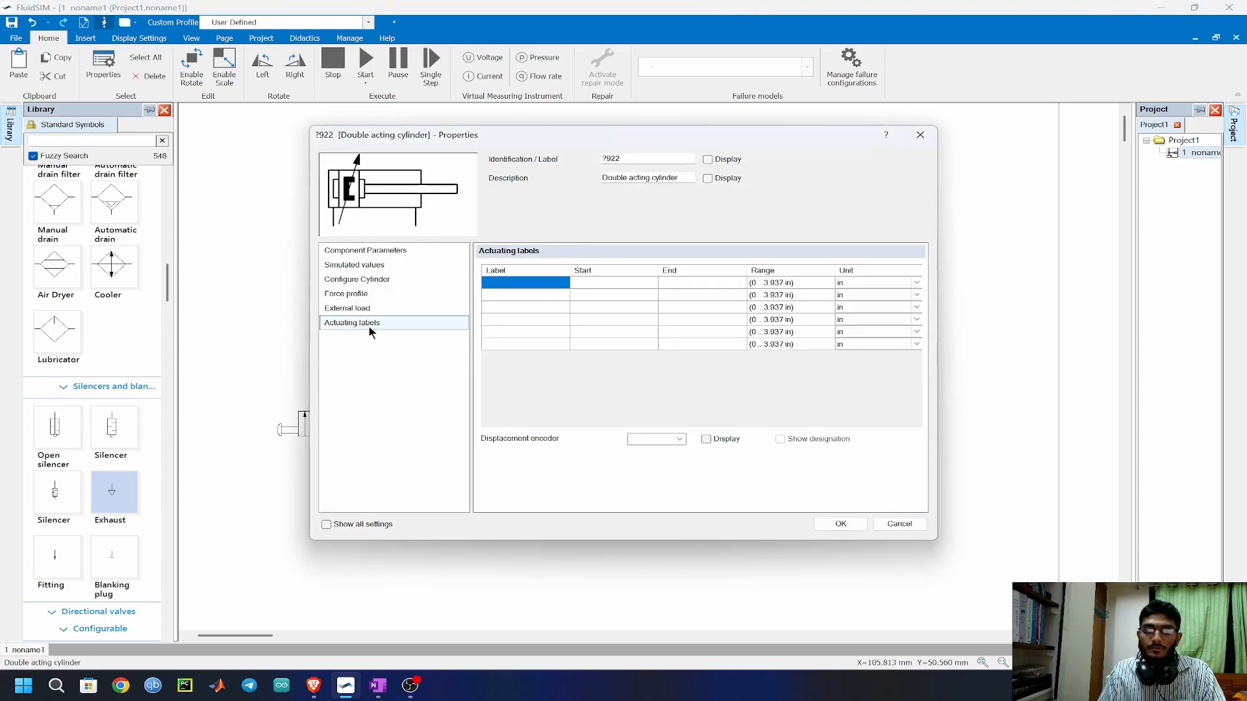
left_click(538, 286)
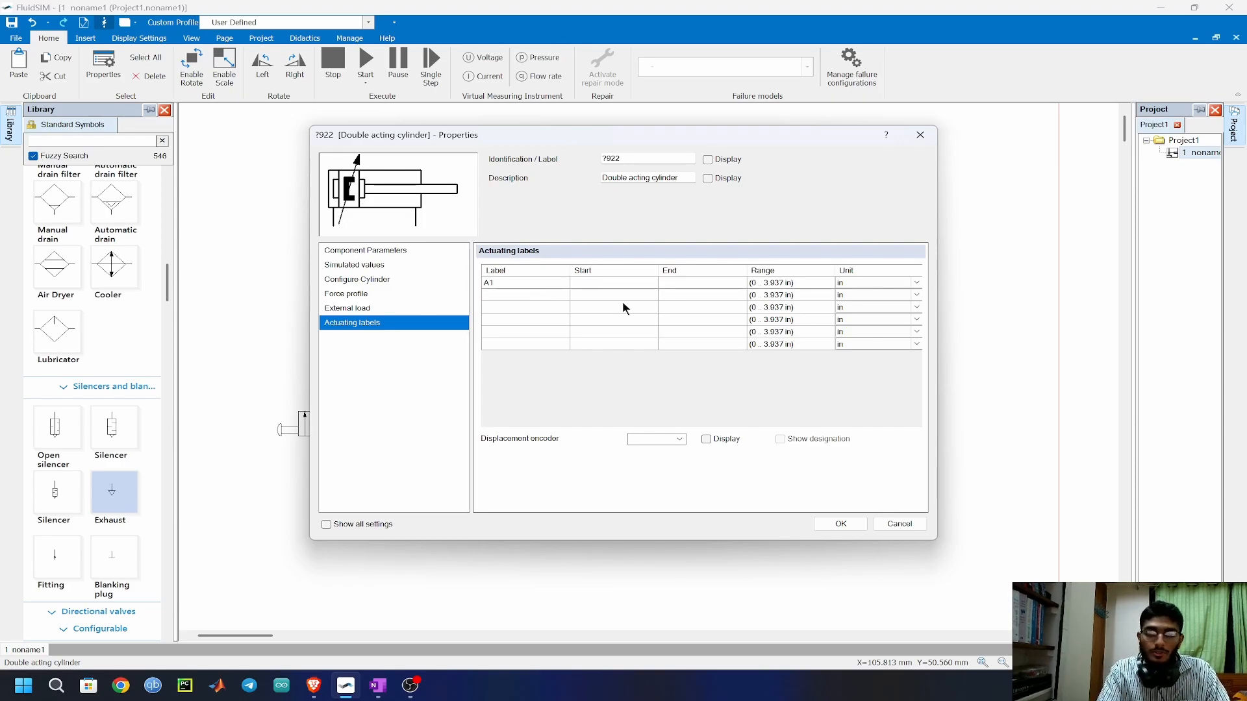
left_click(915, 283)
left_click(909, 293)
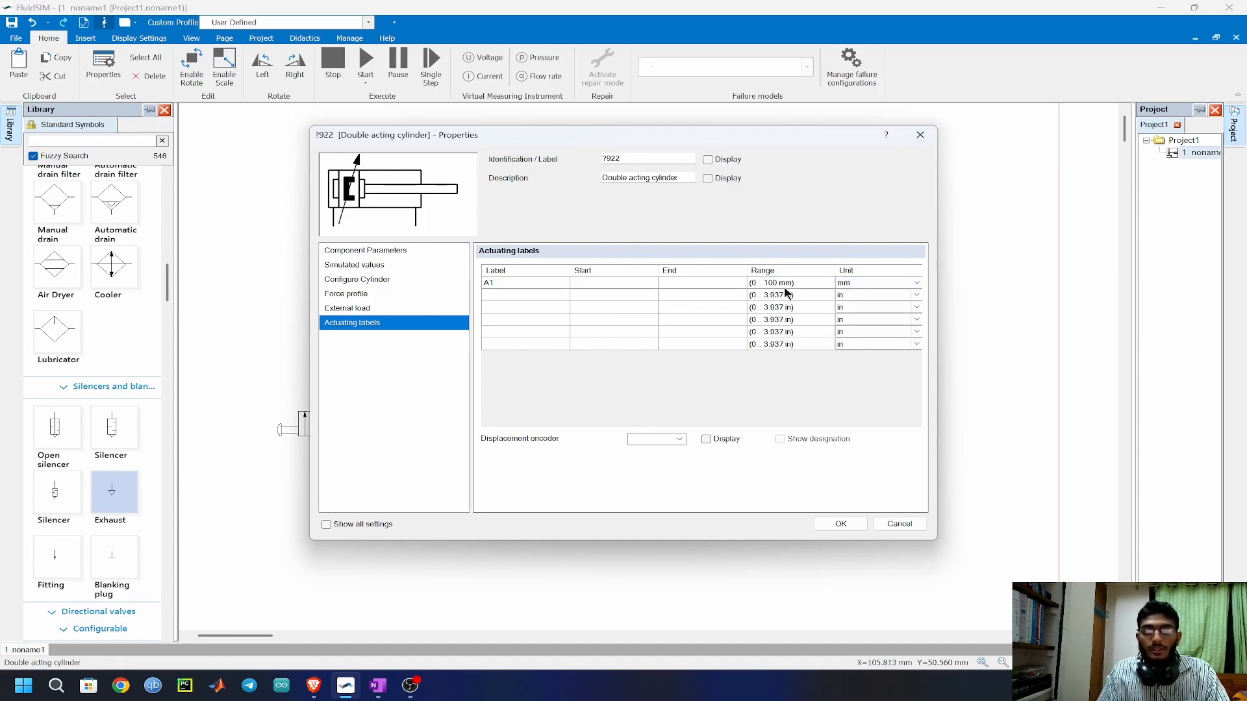
Set the A1 label's start and end to 100 mm, then move the label's striped marker beyond the end of the piston rod.
left_click(603, 284)
type("1")
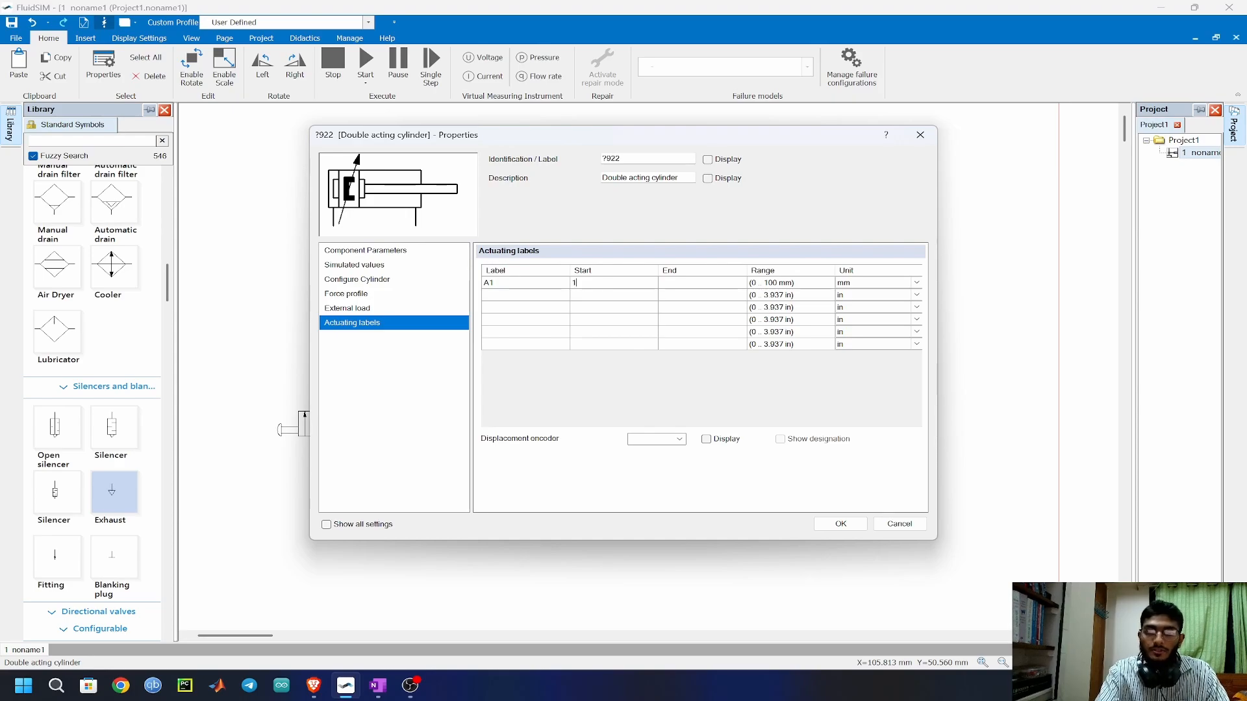
type("00")
left_click(692, 284)
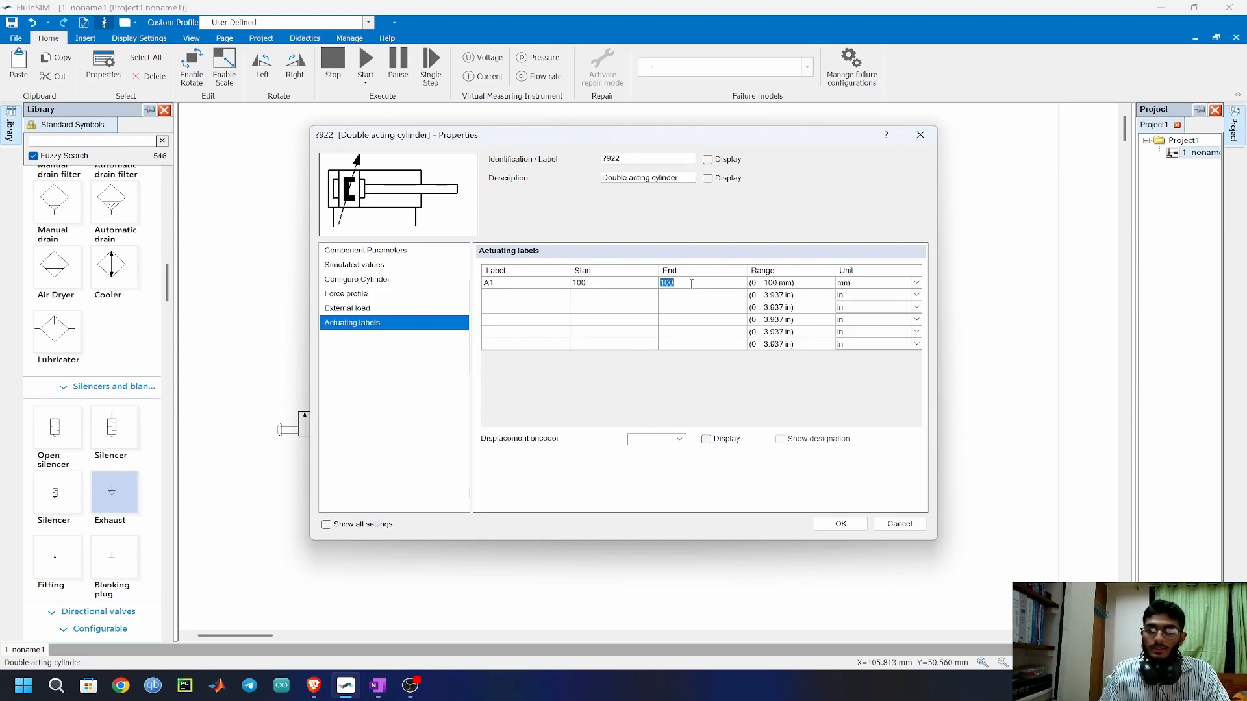
left_click(837, 523)
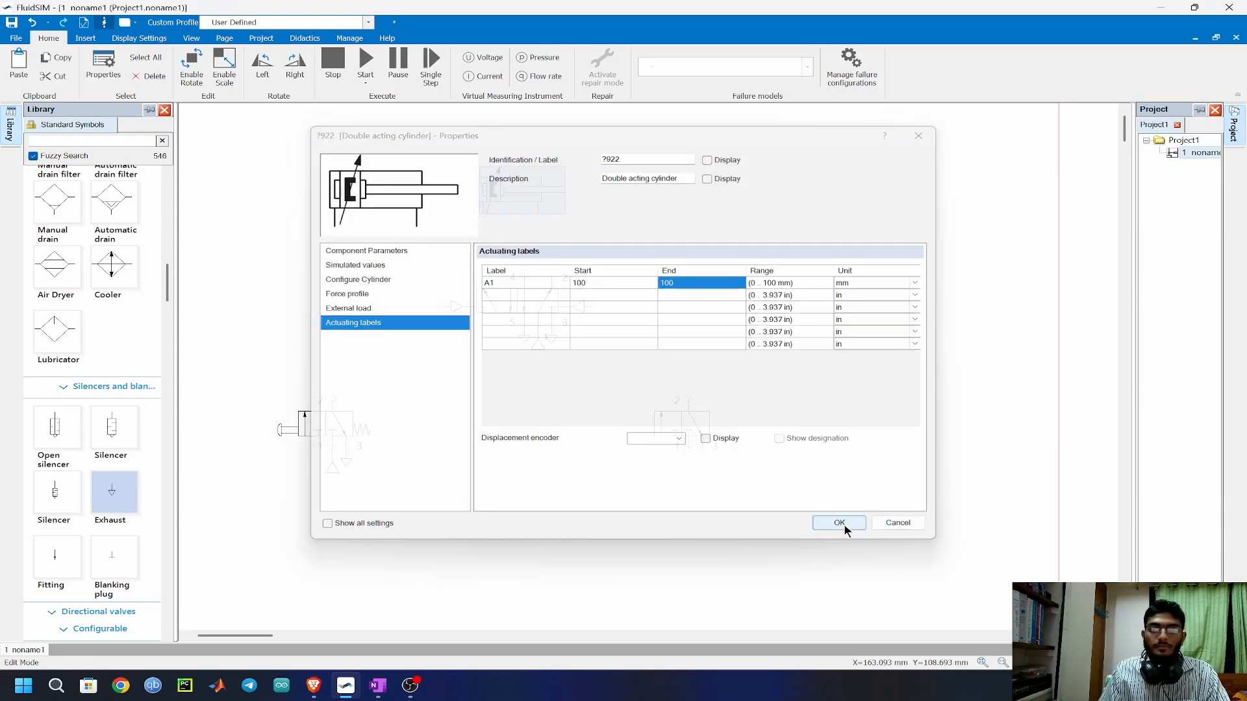
left_click(813, 406)
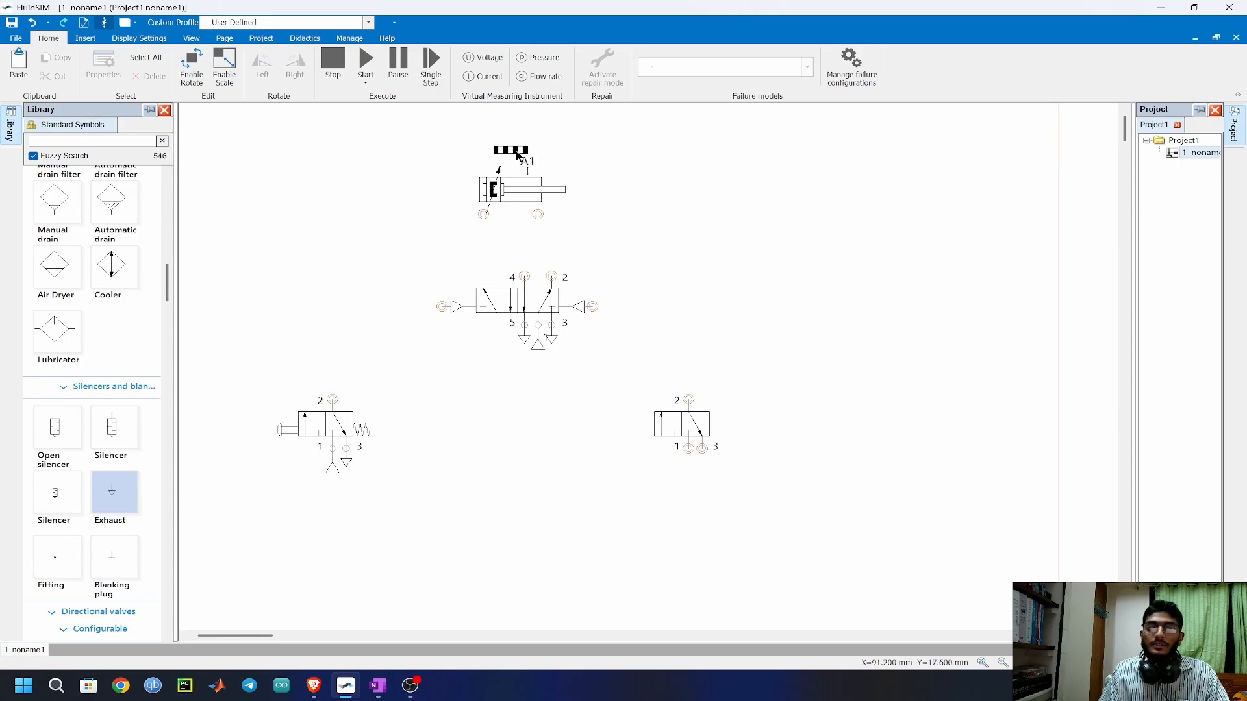
left_click_drag(518, 150, 583, 153)
Configure the right 3/n way valve with roller lever actuation on the left and spring return on the right.
double_click(674, 423)
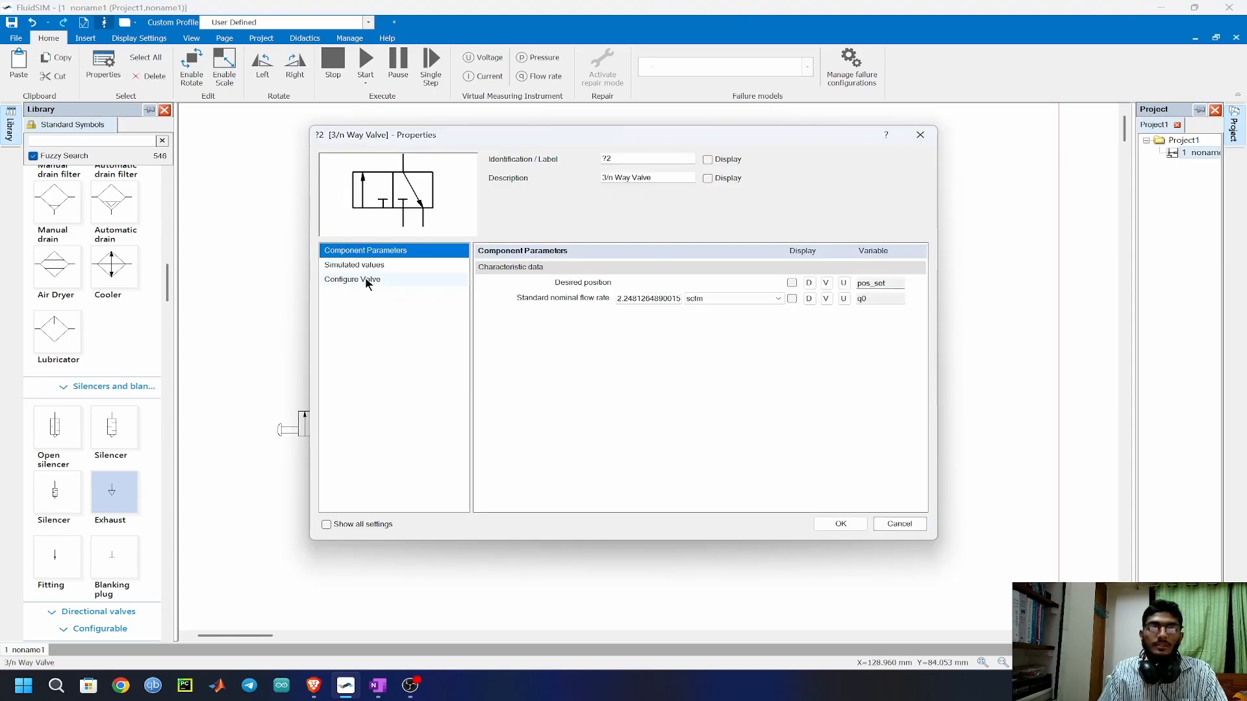
left_click(367, 280)
left_click(518, 303)
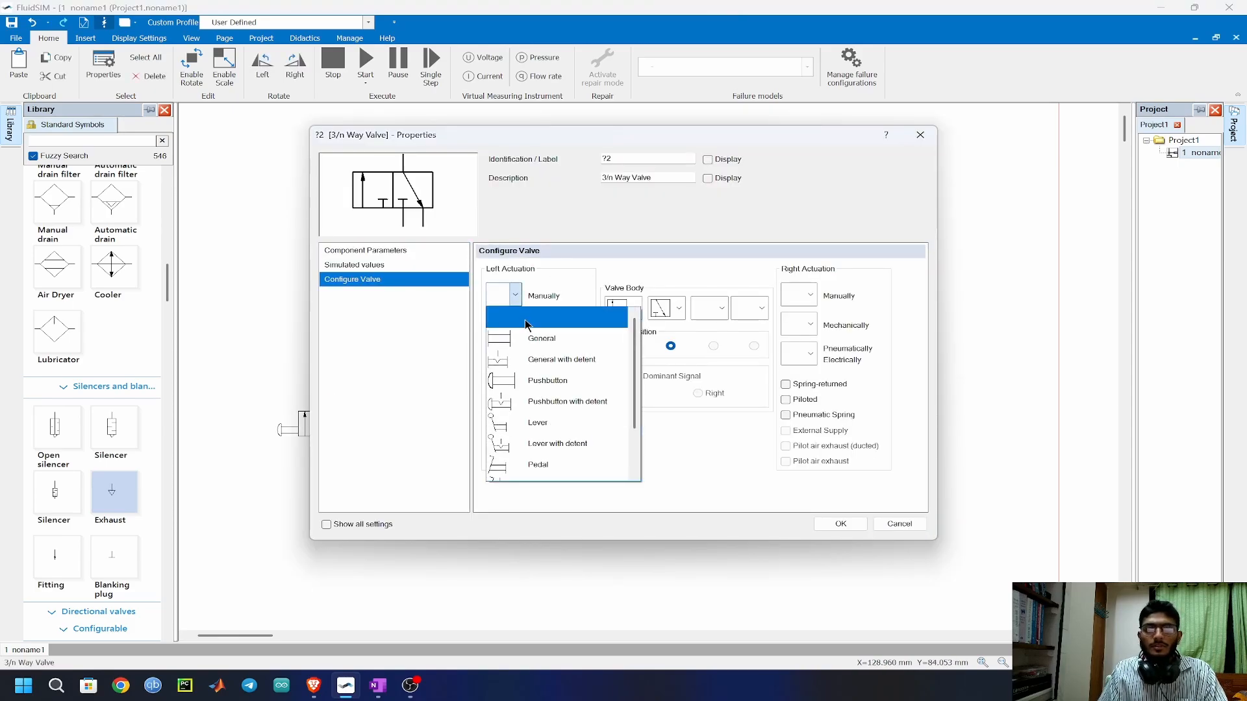
left_click(552, 286)
left_click(515, 324)
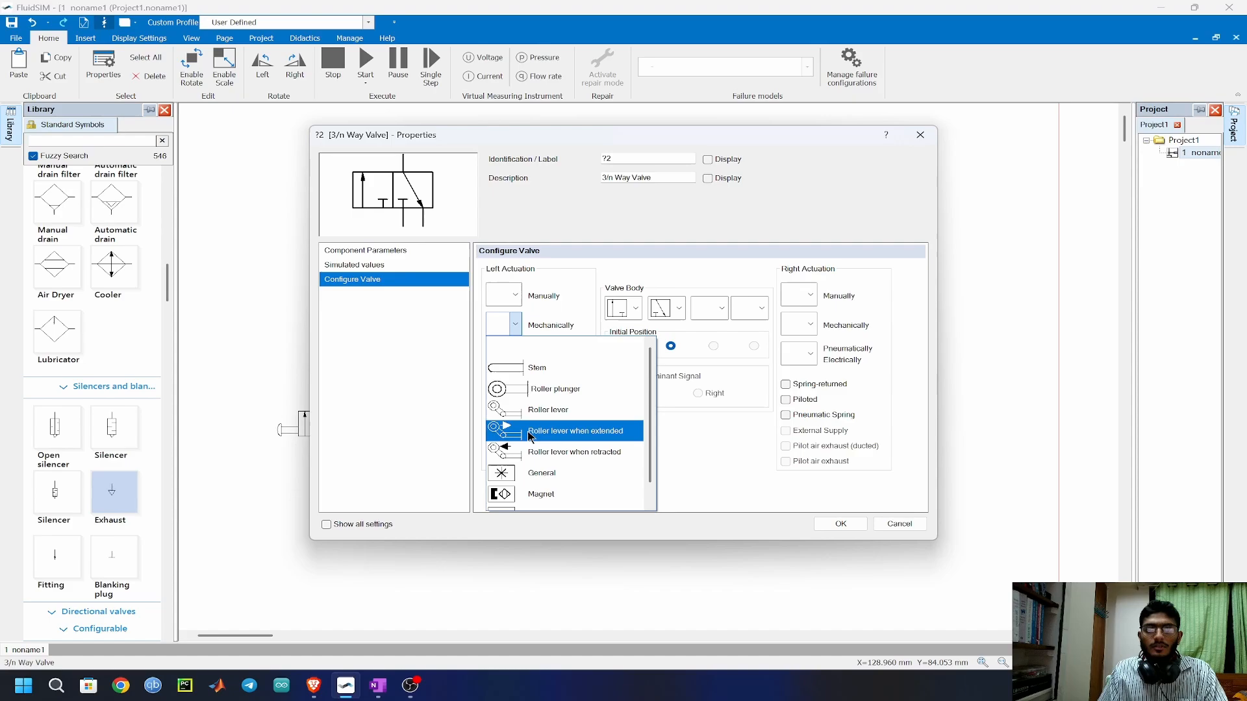
left_click(566, 410)
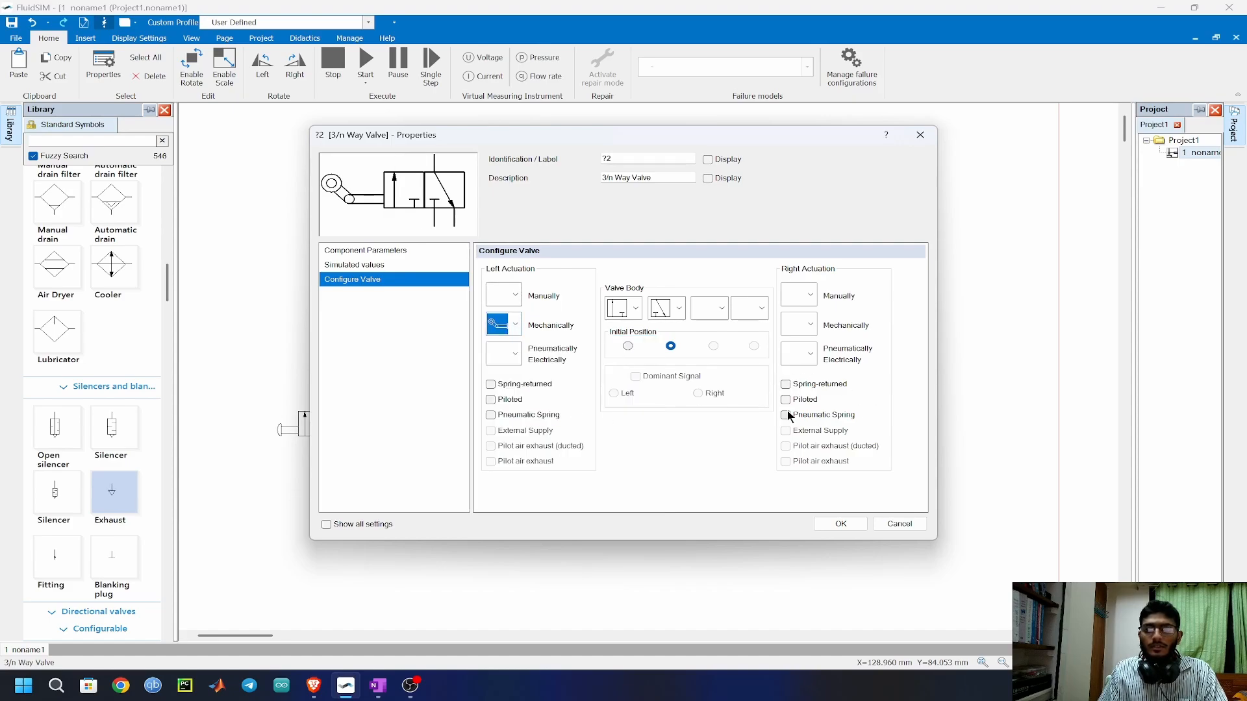
left_click(786, 387)
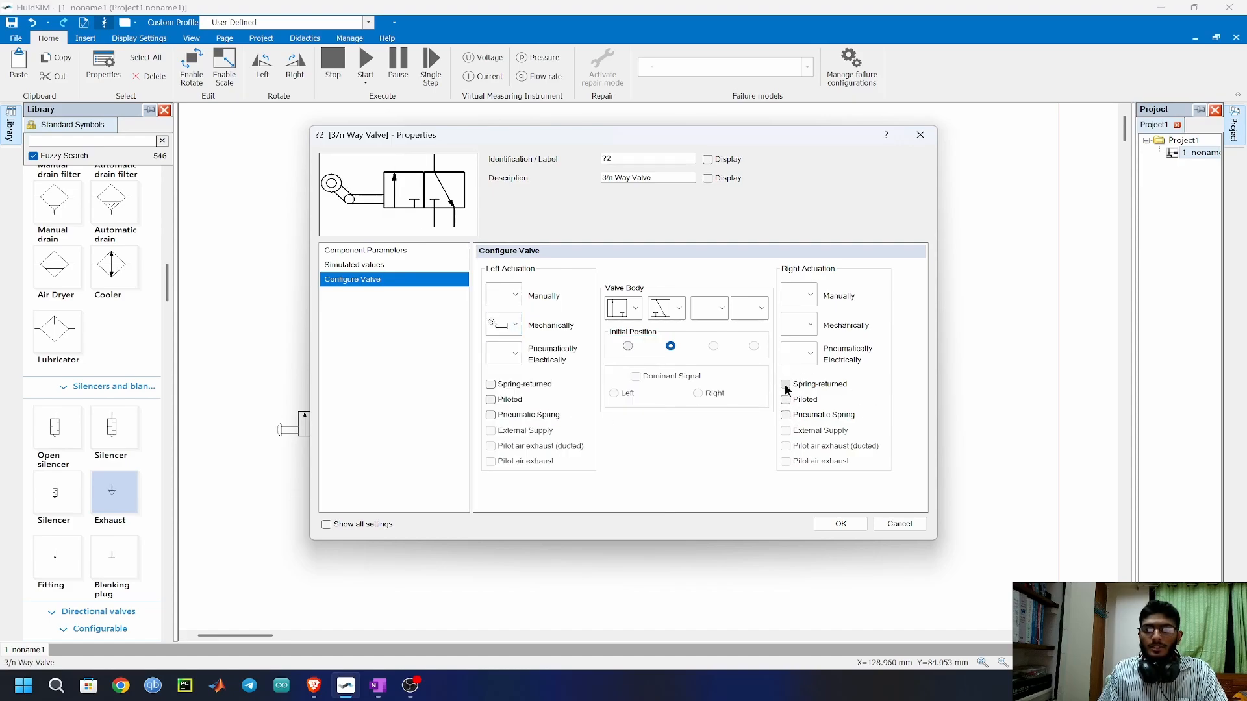
left_click(841, 523)
left_click(679, 506)
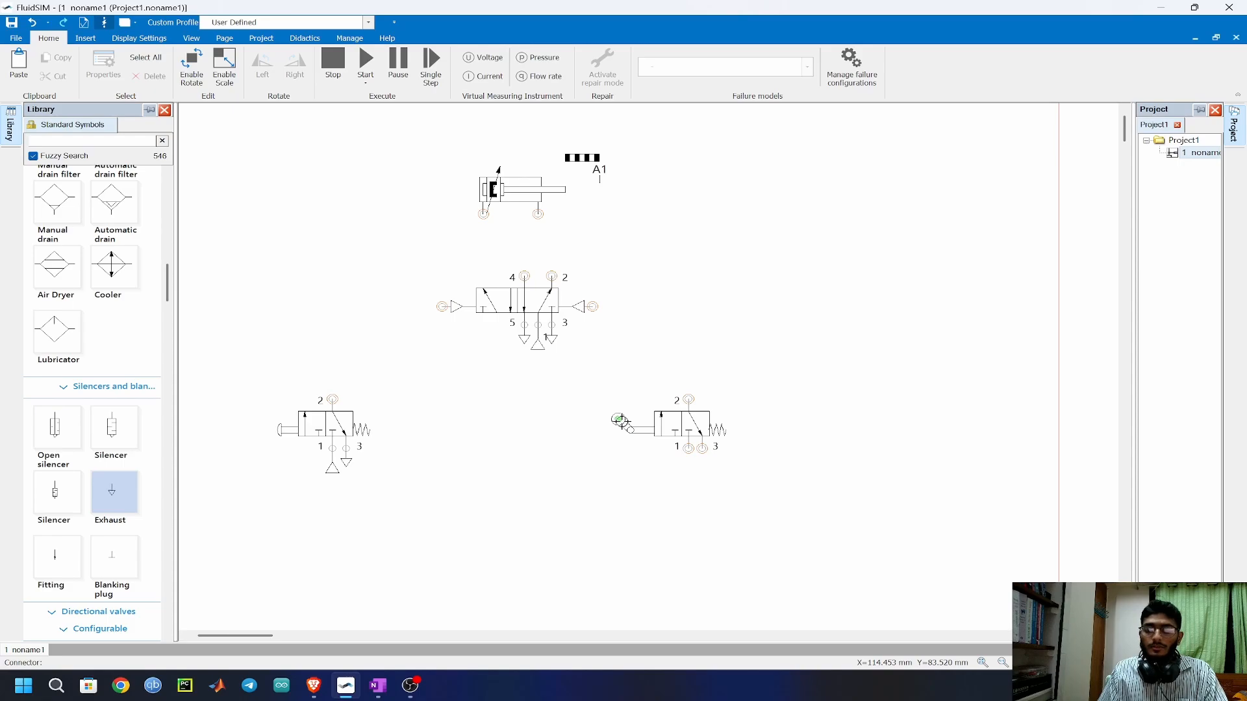
Set the identification of the roller lever's connector to A1.
double_click(620, 421)
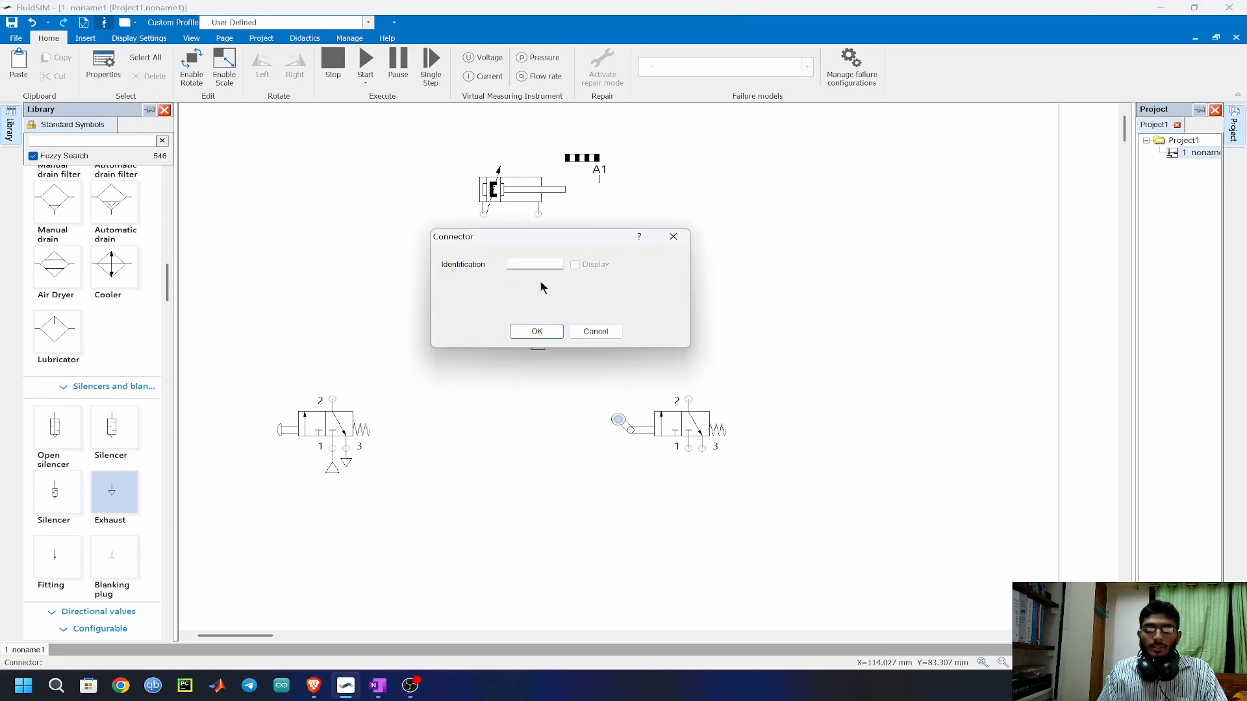
type("A1")
key("Return")
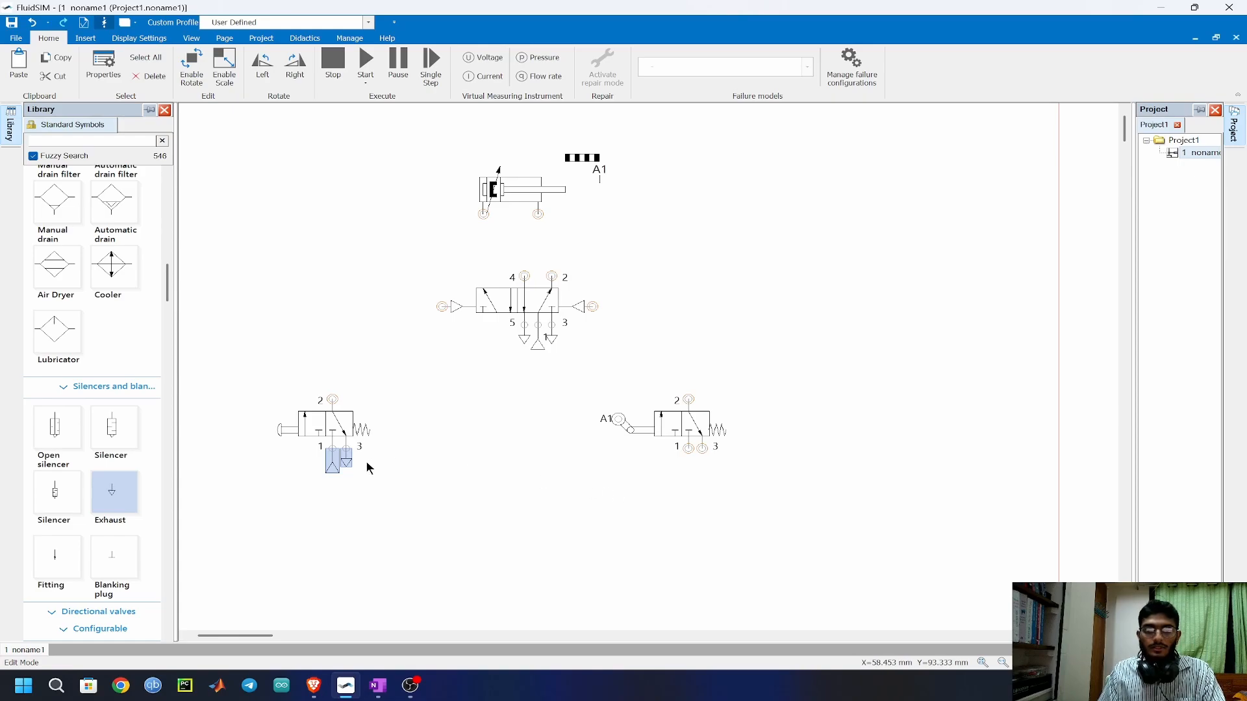
Copy the pushbutton valve's air supply and exhaust onto ports 1 and 3 of the roller lever valve.
key("ctrl+c")
key("ctrl+v")
left_click_drag(473, 460, 688, 447)
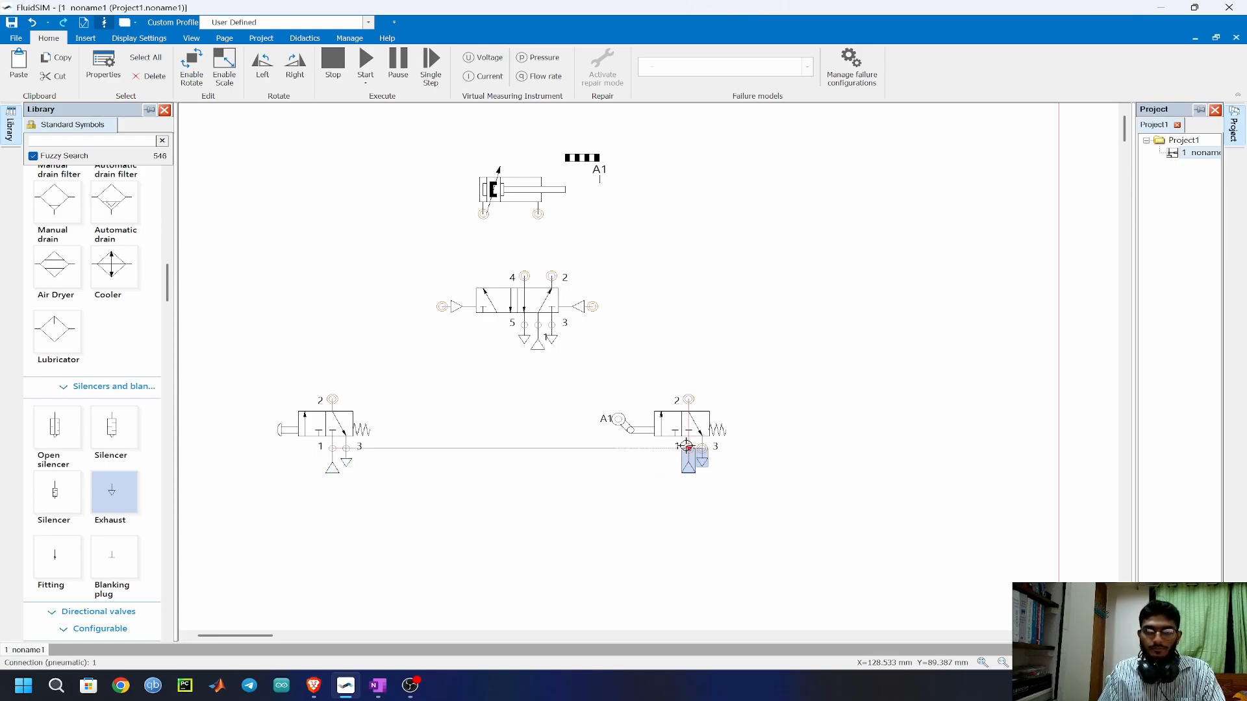
Connect the two 3/n valve outlets to the 5/n valve's pilots and its ports 4 and 2 to the cylinder, and move both 3/n valves closer.
left_click_drag(441, 306, 332, 399)
left_click_drag(592, 306, 689, 399)
left_click_drag(483, 214, 524, 276)
left_click_drag(539, 216, 552, 276)
left_click_drag(324, 425, 380, 363)
left_click_drag(682, 426, 656, 376)
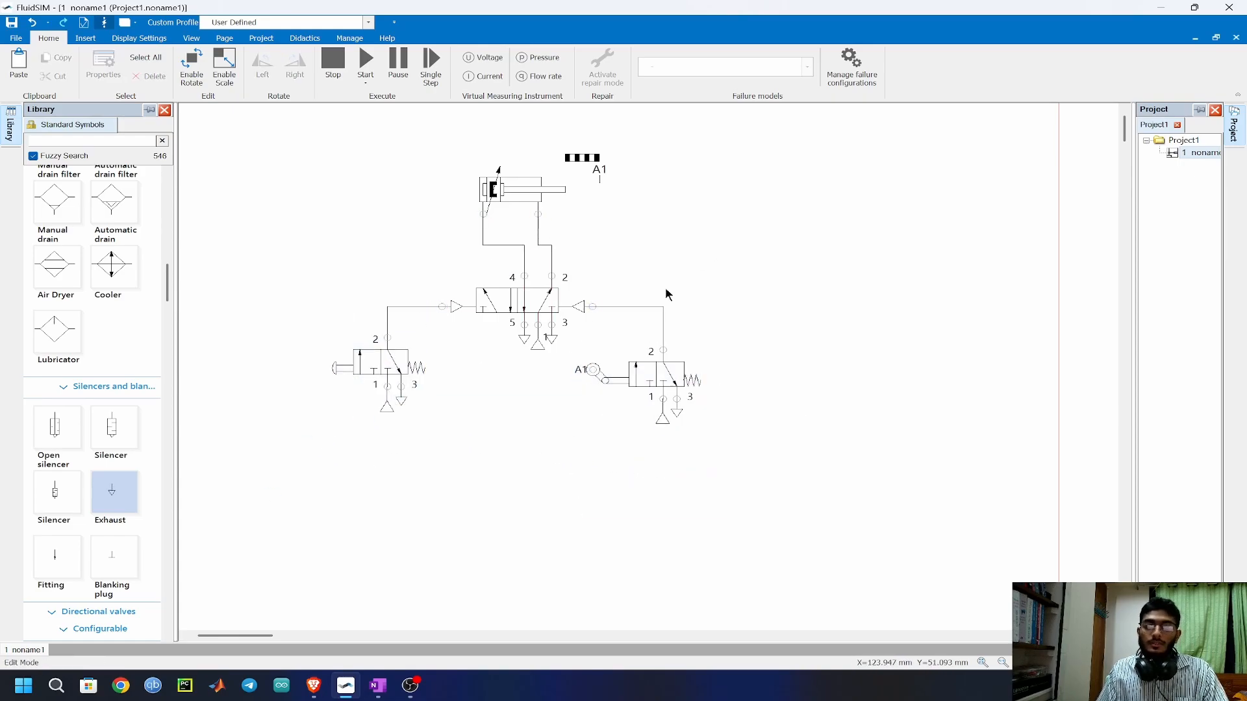
Start the simulation and actuate the pushbutton valve to test the cylinder's automatic return.
left_click(368, 61)
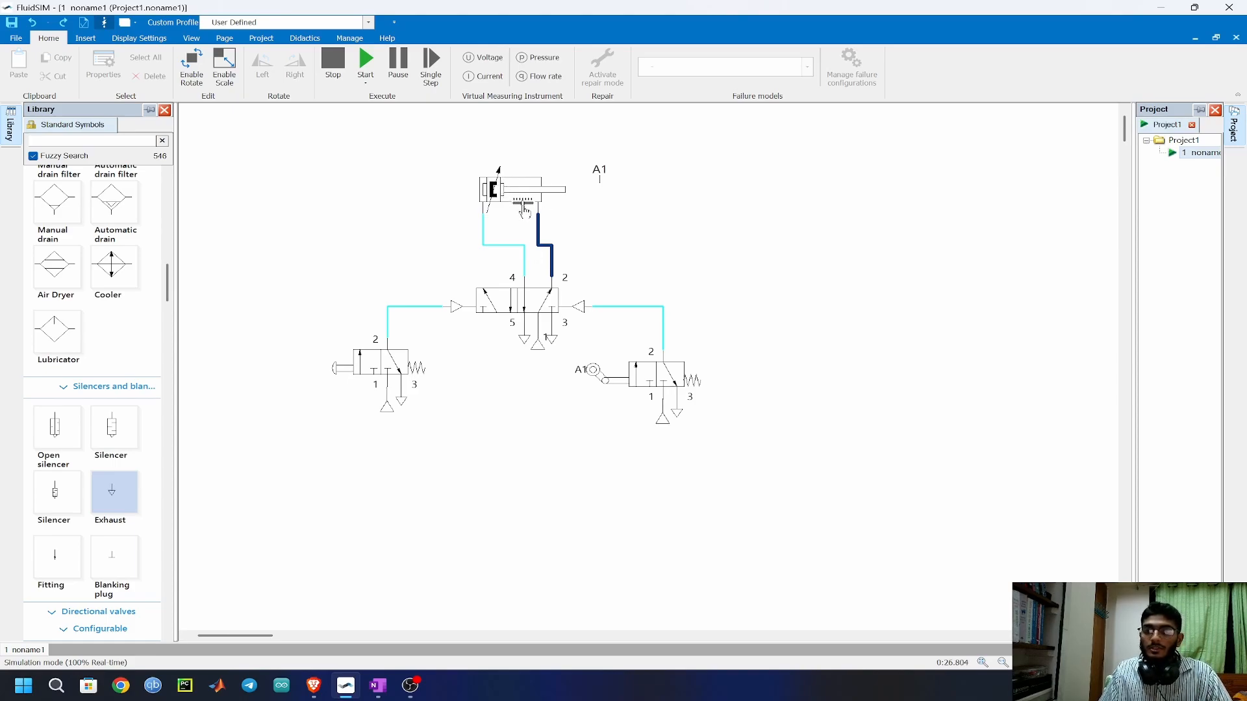
left_click(373, 356)
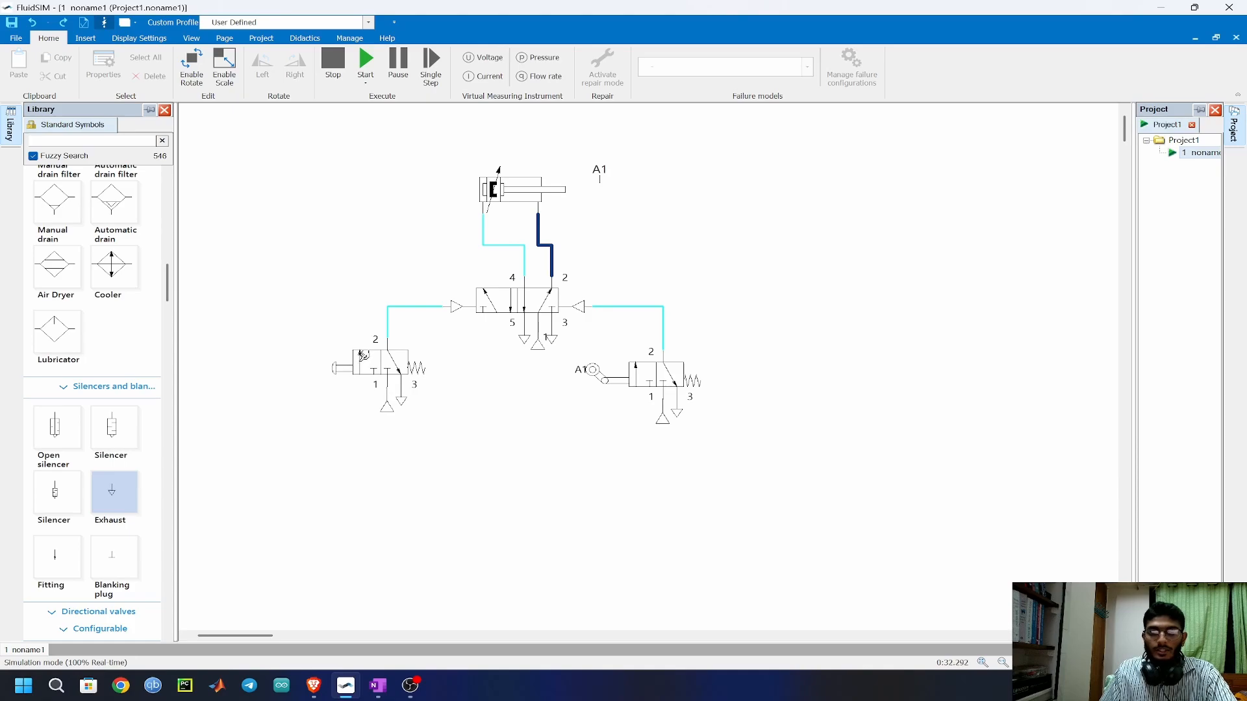
left_click(378, 357)
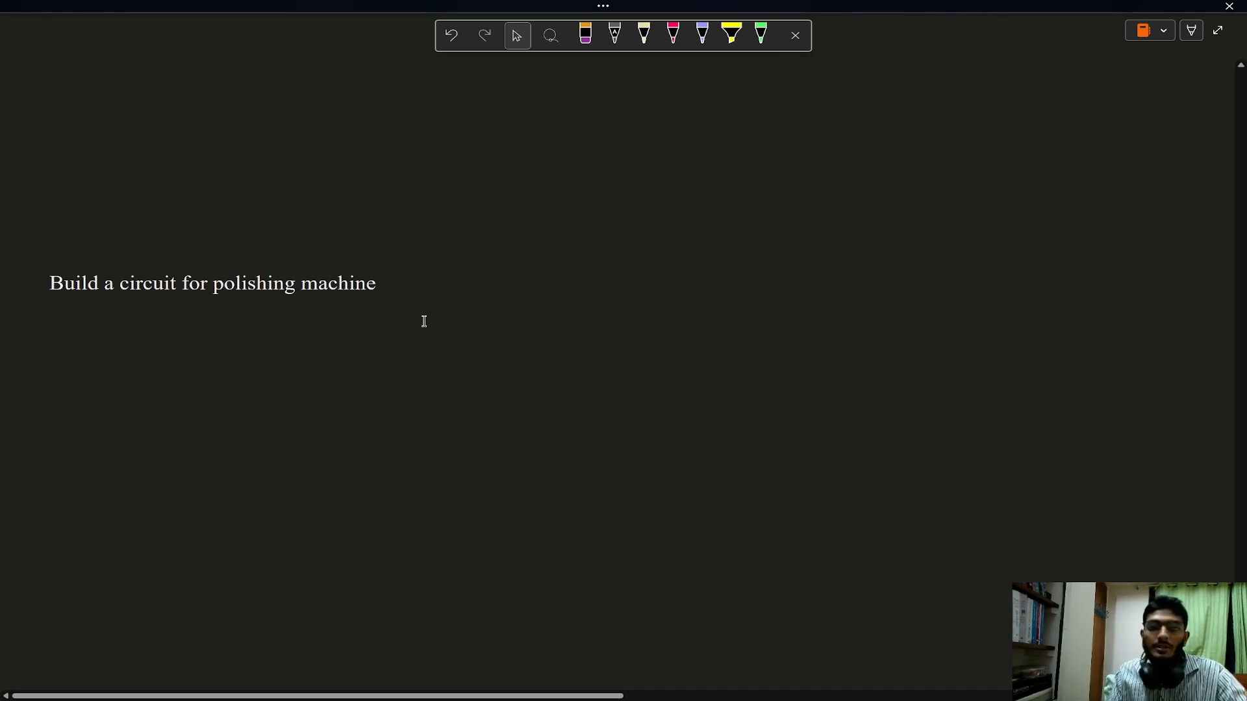
Sketch a long, flat workpiece in purple beneath the polishing machine title and fill it with diagonal hatching.
mouse_move(331, 361)
left_mouse_down()
mouse_move(331, 384)
mouse_move(515, 351)
mouse_move(510, 376)
left_mouse_up()
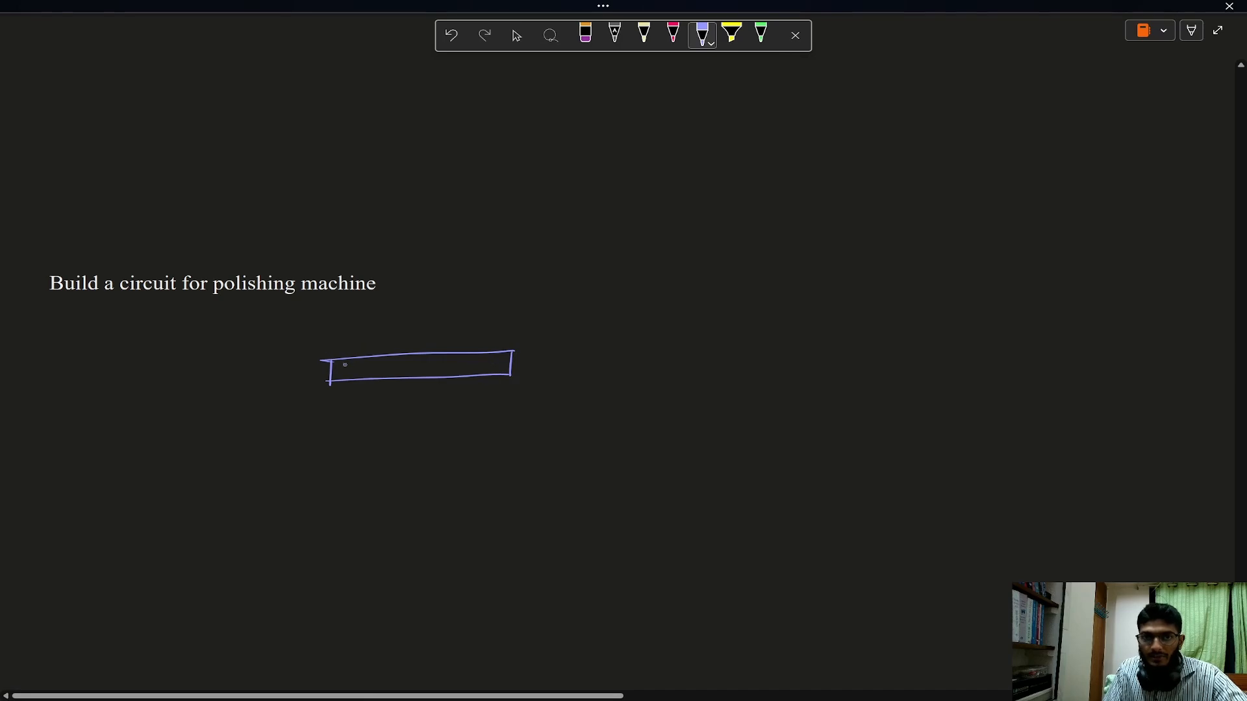
left_click_drag(339, 361, 340, 379)
left_click_drag(363, 361, 351, 380)
mouse_move(377, 357)
left_mouse_down()
mouse_move(364, 379)
mouse_move(380, 372)
left_mouse_up()
left_click_drag(402, 355, 392, 373)
left_click_drag(416, 354, 405, 372)
left_click_drag(422, 354, 414, 372)
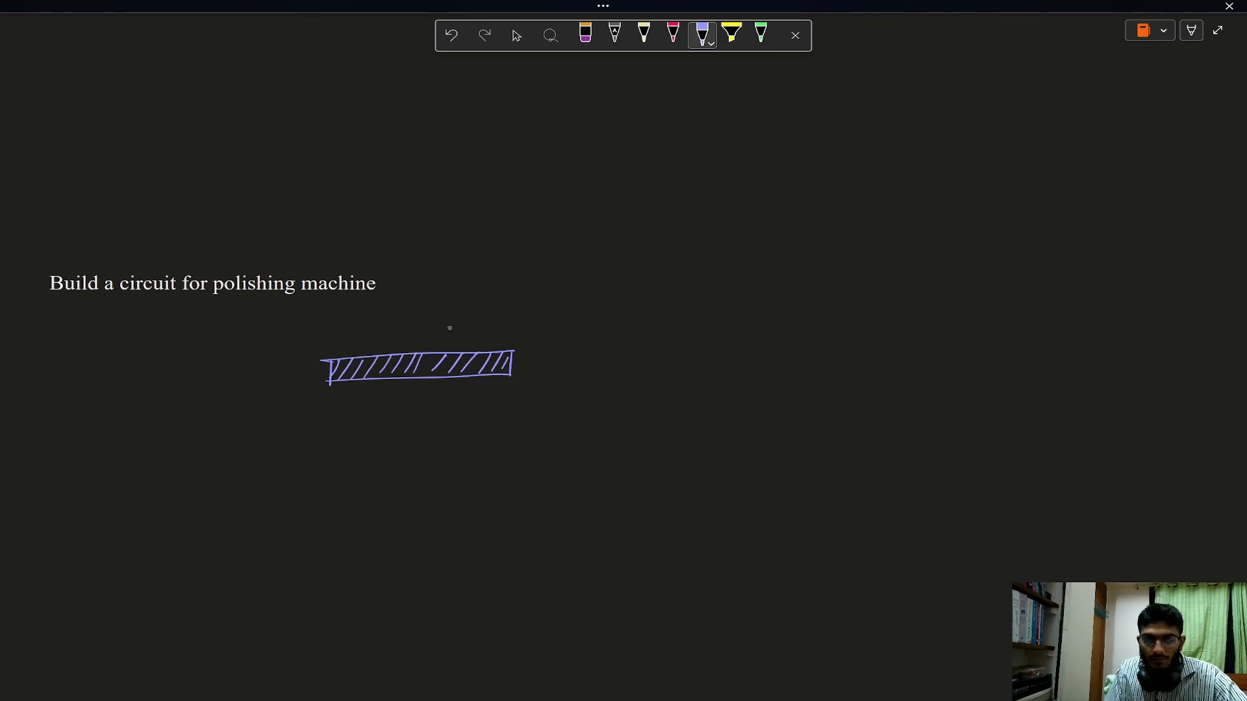
Sketch a polishing brush with bristles and a handle above the right half of the hatched workpiece.
mouse_move(474, 338)
left_mouse_down()
mouse_move(463, 323)
mouse_move(506, 338)
left_mouse_up()
left_click_drag(446, 339, 444, 343)
left_click_drag(459, 339, 475, 345)
left_click_drag(495, 340, 492, 344)
mouse_move(511, 327)
left_mouse_down()
mouse_move(557, 330)
mouse_move(511, 333)
left_mouse_up()
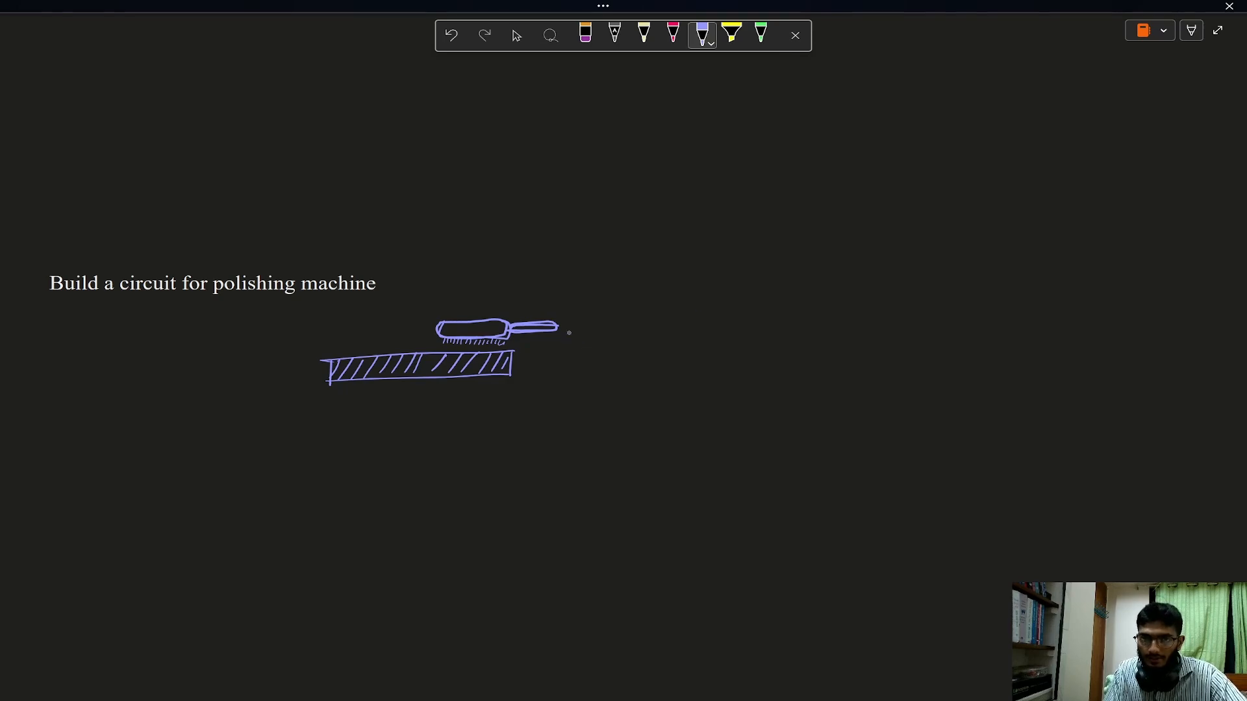
left_click_drag(532, 323, 549, 323)
Sketch a double-acting cylinder with its piston, two ports and a rod joined to the brush handle.
mouse_move(557, 321)
left_mouse_down()
mouse_move(557, 337)
mouse_move(696, 318)
left_mouse_up()
mouse_move(557, 332)
left_mouse_down()
mouse_move(696, 330)
mouse_move(696, 341)
left_mouse_up()
mouse_move(694, 303)
left_mouse_down()
mouse_move(708, 302)
mouse_move(708, 339)
left_mouse_up()
mouse_move(578, 303)
left_mouse_down()
mouse_move(580, 348)
mouse_move(718, 303)
left_mouse_up()
left_click_drag(582, 348, 725, 345)
left_click_drag(594, 349, 594, 363)
left_click_drag(720, 346, 720, 353)
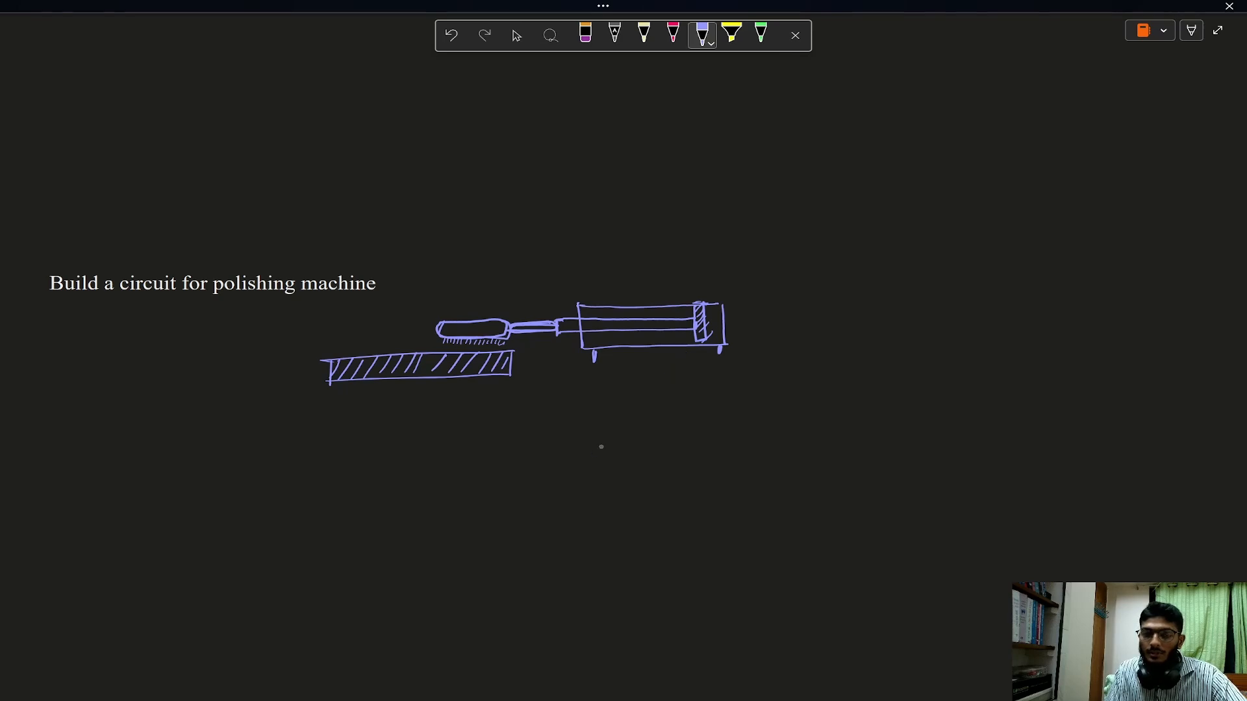
Sketch a 5/2-way valve with flow arrows and pneumatic pilots on both ends beneath the cylinder.
mouse_move(586, 433)
left_mouse_down()
mouse_move(581, 474)
mouse_move(704, 430)
mouse_move(700, 479)
left_mouse_up()
left_click_drag(580, 482, 700, 481)
left_click_drag(631, 434, 626, 481)
left_click_drag(643, 434, 642, 480)
mouse_move(662, 434)
left_mouse_down()
mouse_move(657, 478)
mouse_move(595, 481)
left_mouse_up()
left_click_drag(687, 468, 686, 480)
mouse_move(601, 435)
left_mouse_down()
mouse_move(616, 481)
mouse_move(608, 443)
left_mouse_up()
left_click_drag(684, 432, 667, 478)
left_click_drag(675, 441, 690, 443)
left_click_drag(550, 449, 549, 470)
left_click_drag(699, 456, 758, 454)
Sketch a spring-return 3/2-way valve below and left of the 5/2-way valve, and add the 5/2-way valve's air supply and exhausts.
scroll(779, 201, "down", 5)
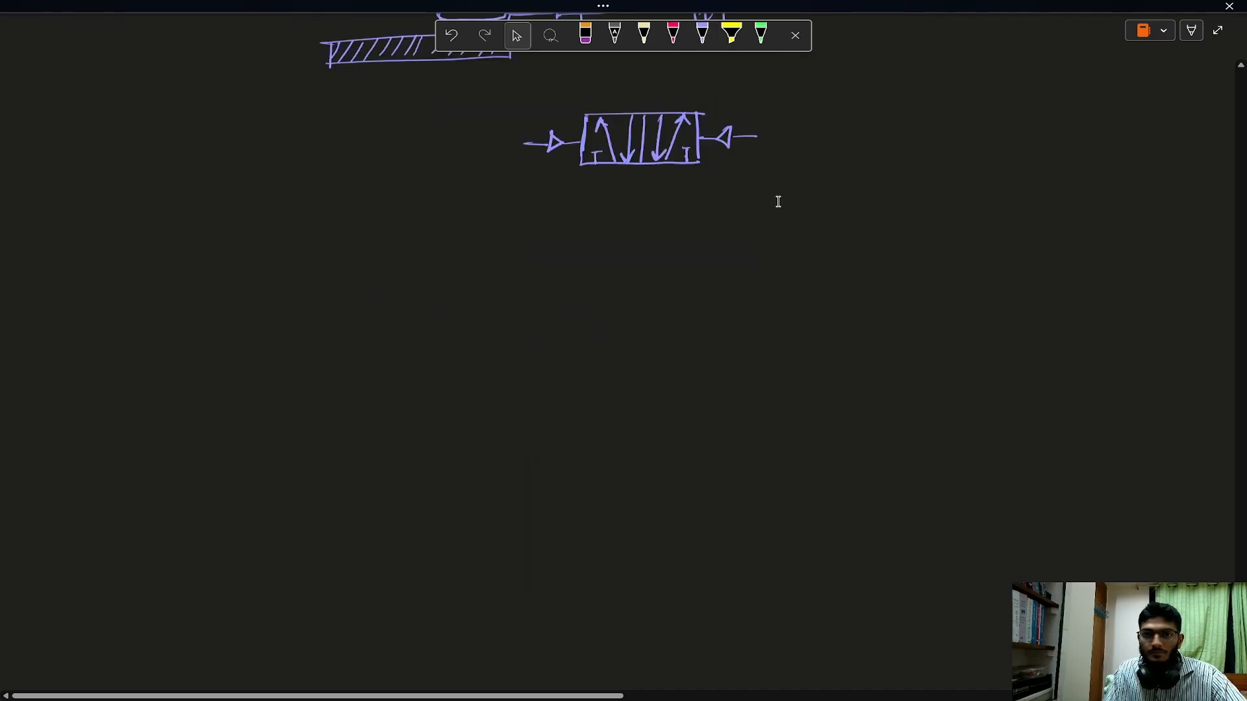
scroll(780, 201, "up", 2)
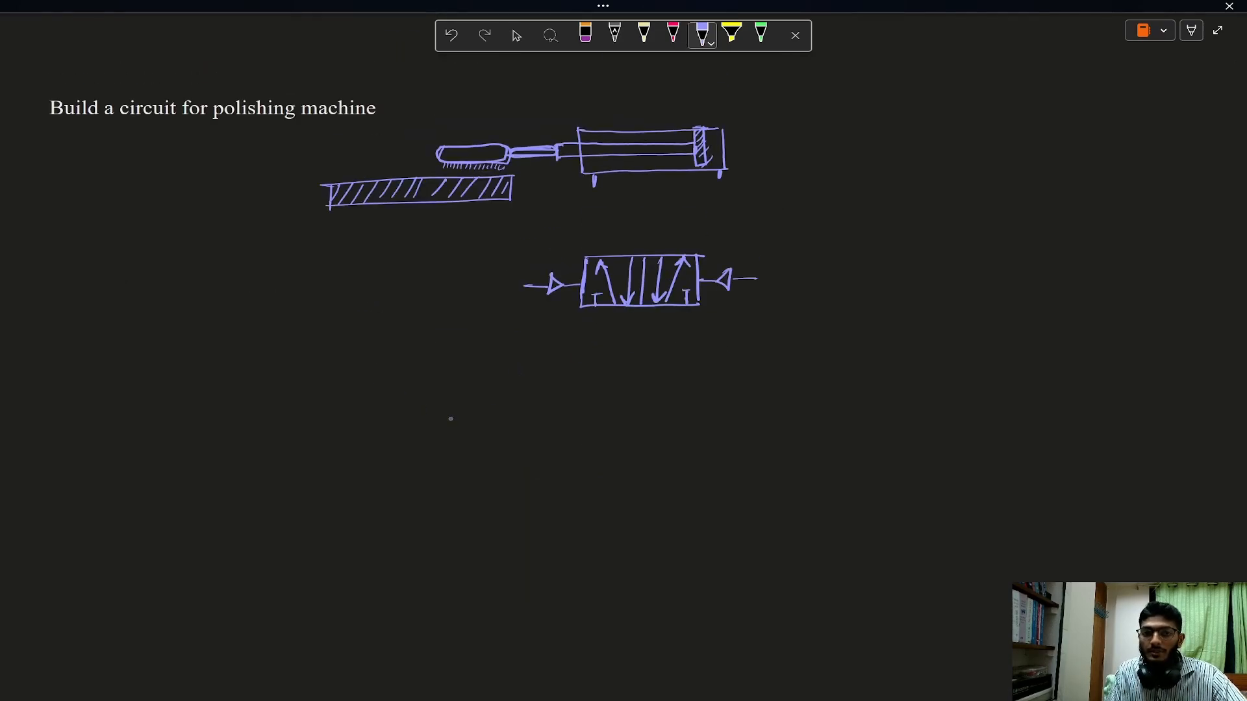
mouse_move(419, 385)
left_mouse_down()
mouse_move(418, 424)
mouse_move(523, 384)
left_mouse_up()
left_click_drag(459, 424, 523, 424)
left_click_drag(525, 377, 524, 430)
left_click_drag(526, 423, 547, 423)
left_click_drag(667, 314, 696, 314)
left_click_drag(470, 386, 461, 426)
left_click_drag(476, 409, 481, 423)
mouse_move(438, 423)
left_mouse_down()
mouse_move(438, 386)
mouse_move(447, 398)
left_mouse_up()
left_click_drag(481, 385, 505, 421)
left_click_drag(495, 409, 563, 398)
Sketch a second spring-return 3/2-way valve below and right of the 5/2-way valve, and add roller levers to both 3/2-way valves.
mouse_move(773, 363)
left_mouse_down()
mouse_move(769, 405)
mouse_move(882, 362)
left_mouse_up()
left_click_drag(882, 362, 769, 404)
left_click_drag(825, 364, 824, 406)
left_click_drag(812, 404, 789, 364)
mouse_move(844, 367)
left_mouse_down()
mouse_move(869, 398)
mouse_move(928, 377)
left_mouse_up()
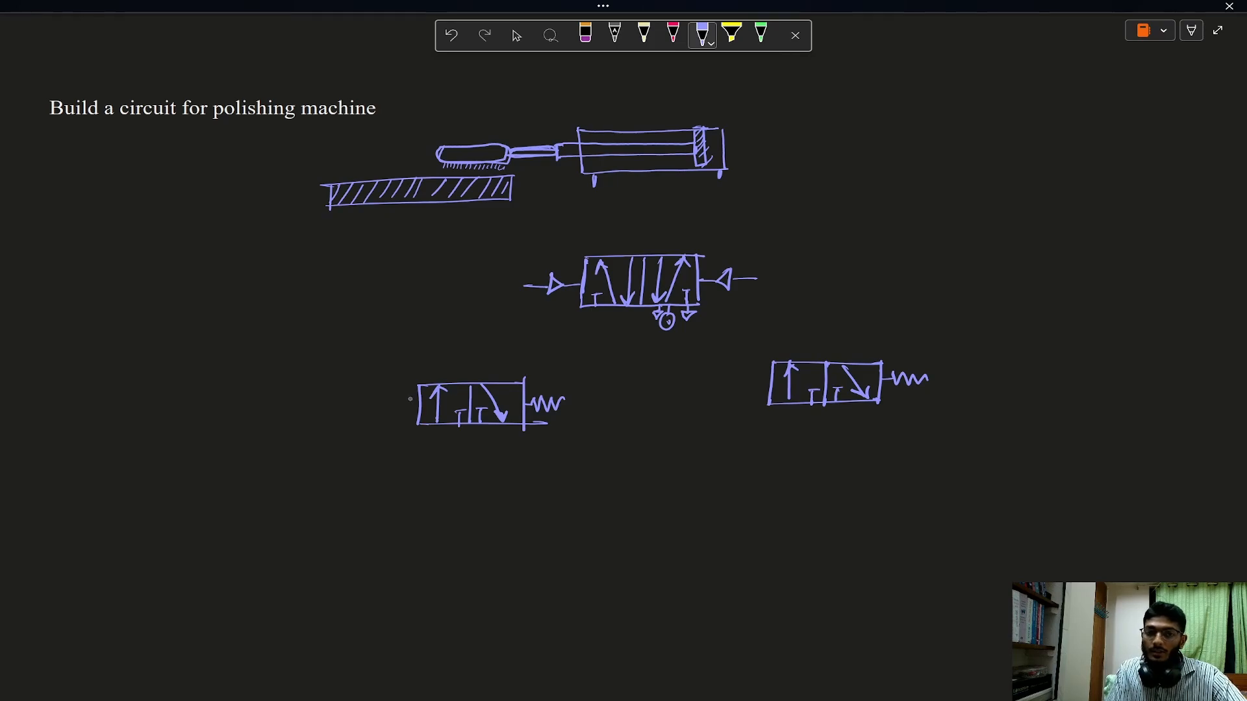
mouse_move(406, 398)
left_mouse_down()
mouse_move(419, 398)
mouse_move(391, 393)
mouse_move(394, 368)
left_mouse_up()
left_click_drag(756, 388, 727, 356)
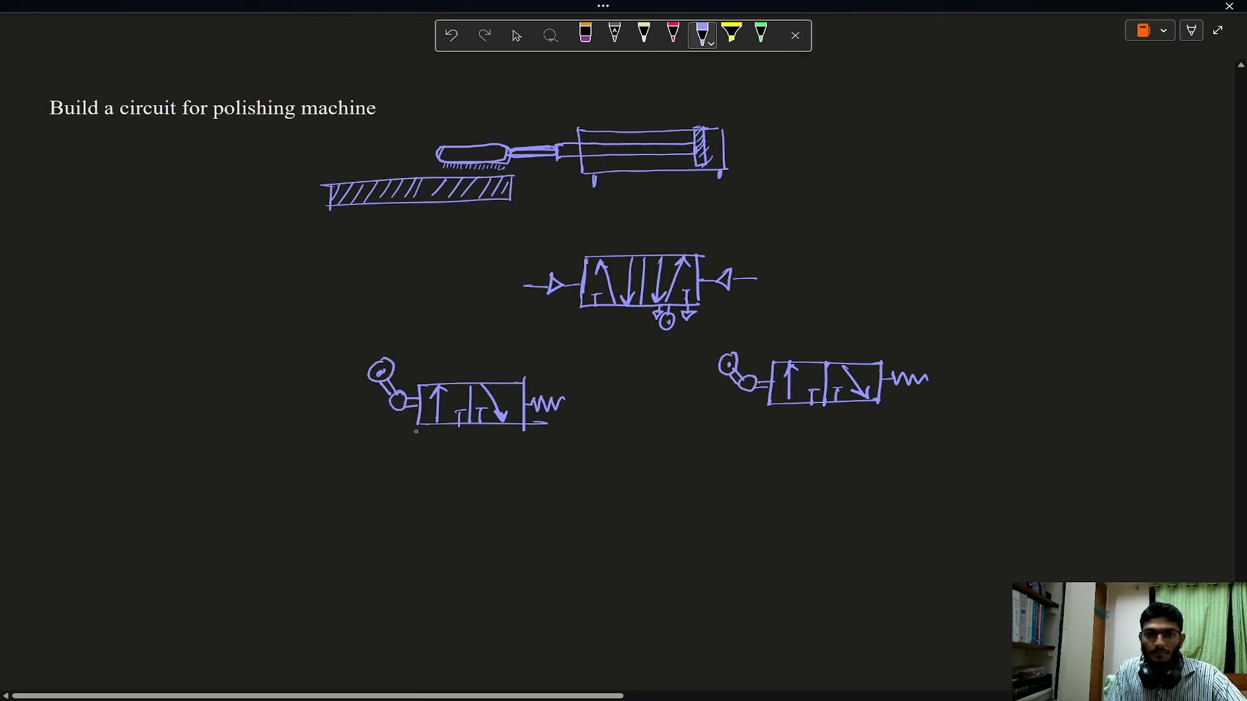
Add air supply and exhaust symbols beneath both roller-operated 3/2-way valves.
left_click_drag(480, 426, 481, 434)
left_click_drag(480, 435, 481, 436)
left_click_drag(506, 426, 506, 433)
left_click_drag(501, 434, 513, 434)
left_click_drag(836, 401, 835, 416)
left_click_drag(833, 415, 876, 410)
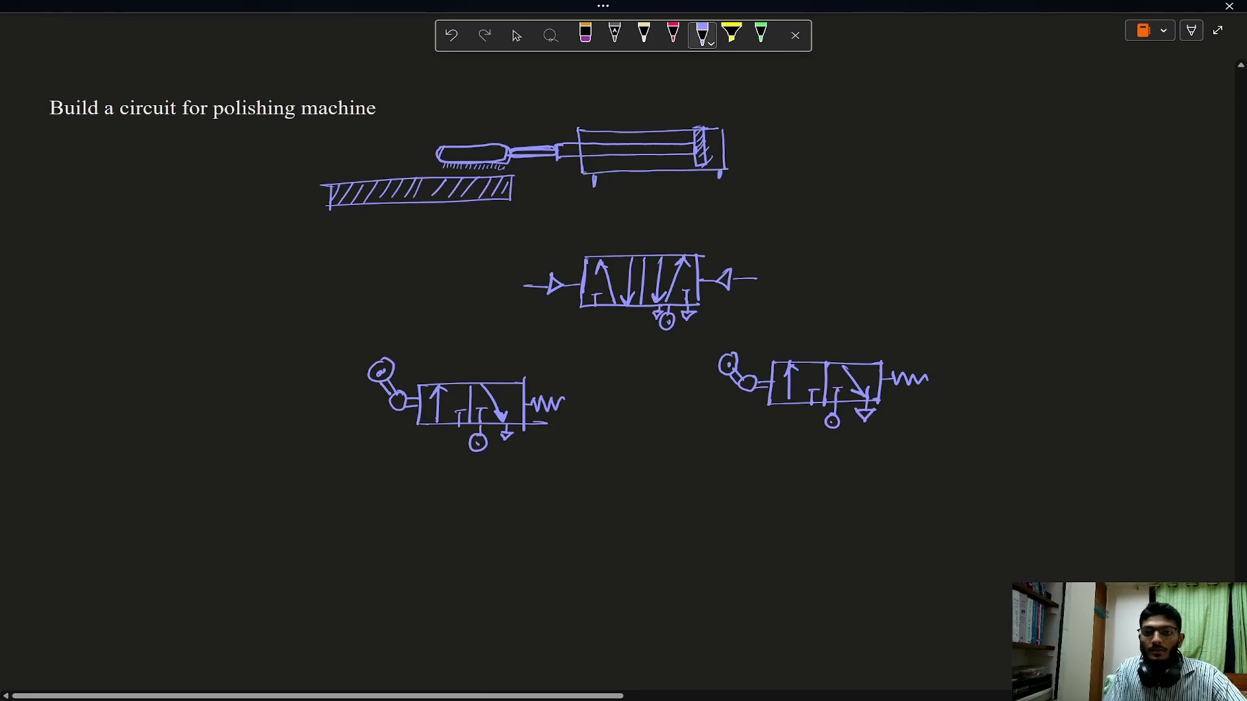
Label the cylinder A in green and mark its retracted and extended rod positions A0 and A1.
left_click(760, 34)
left_click_drag(747, 157, 761, 156)
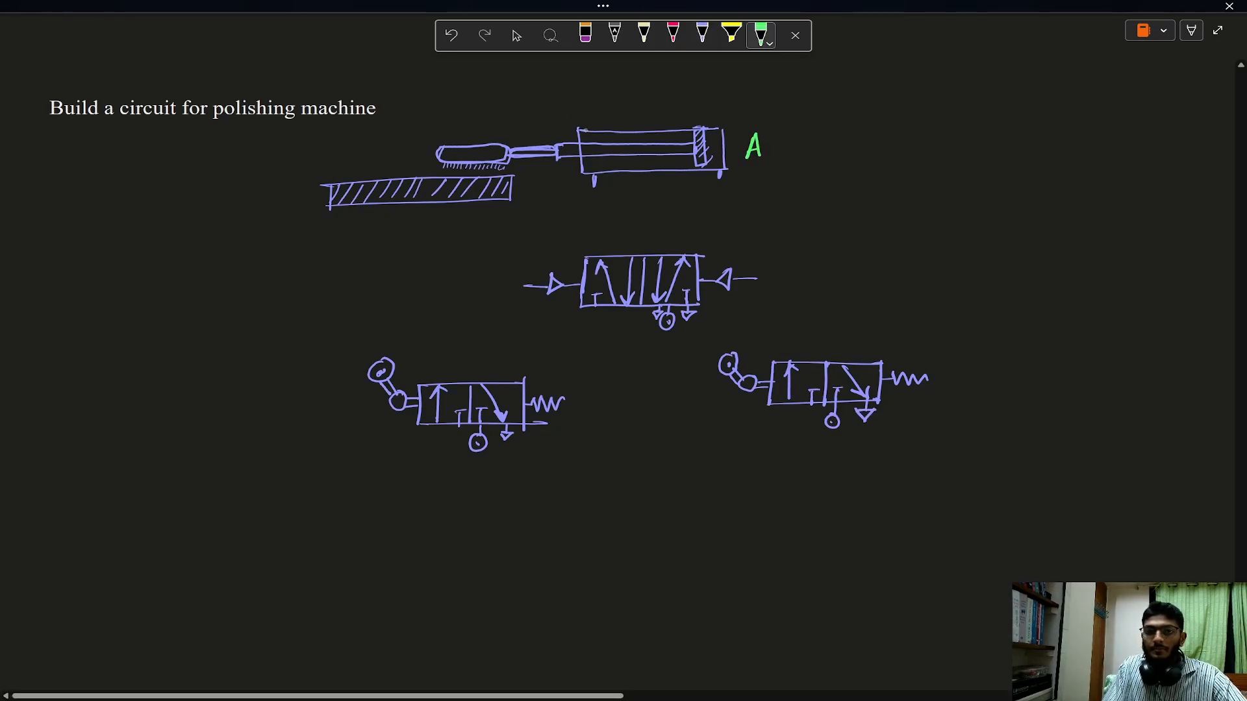
left_click_drag(548, 114, 557, 121)
left_click_drag(548, 116, 555, 115)
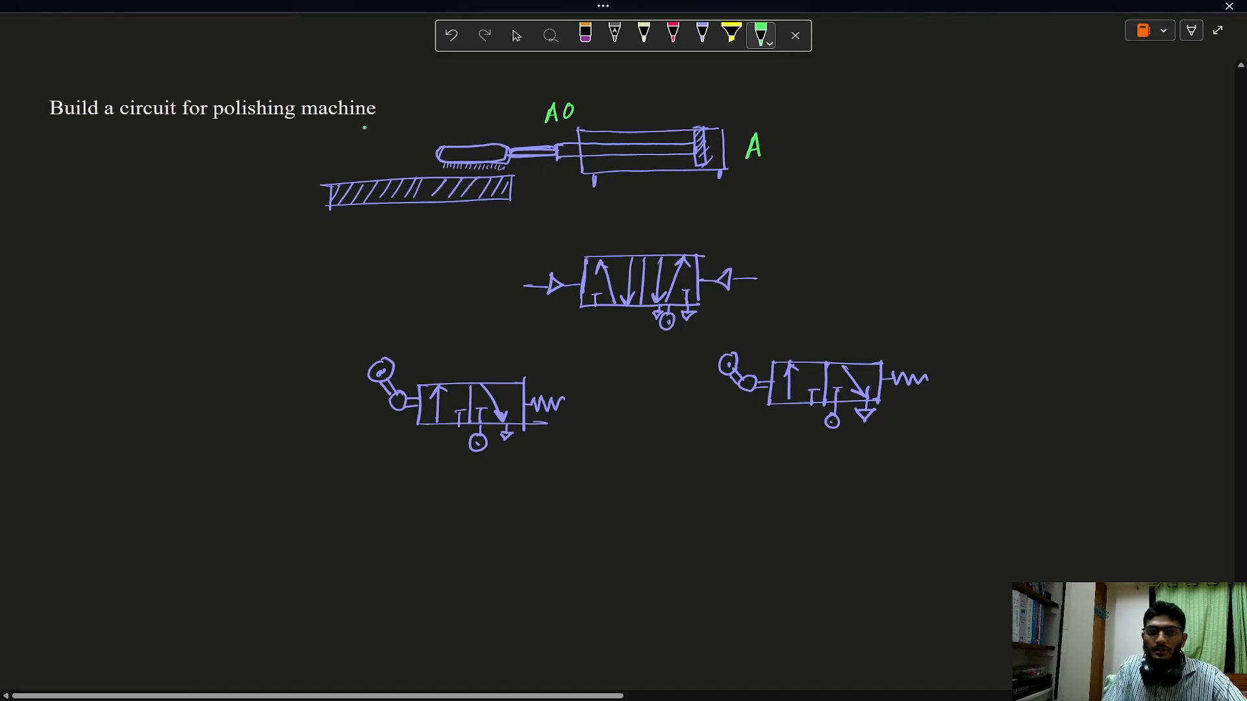
left_click_drag(356, 147, 374, 146)
left_click_drag(360, 139, 370, 138)
Draw red lines from the 5/2-way valve to the cylinder ports and from its pilots to the two roller valves.
left_click(673, 34)
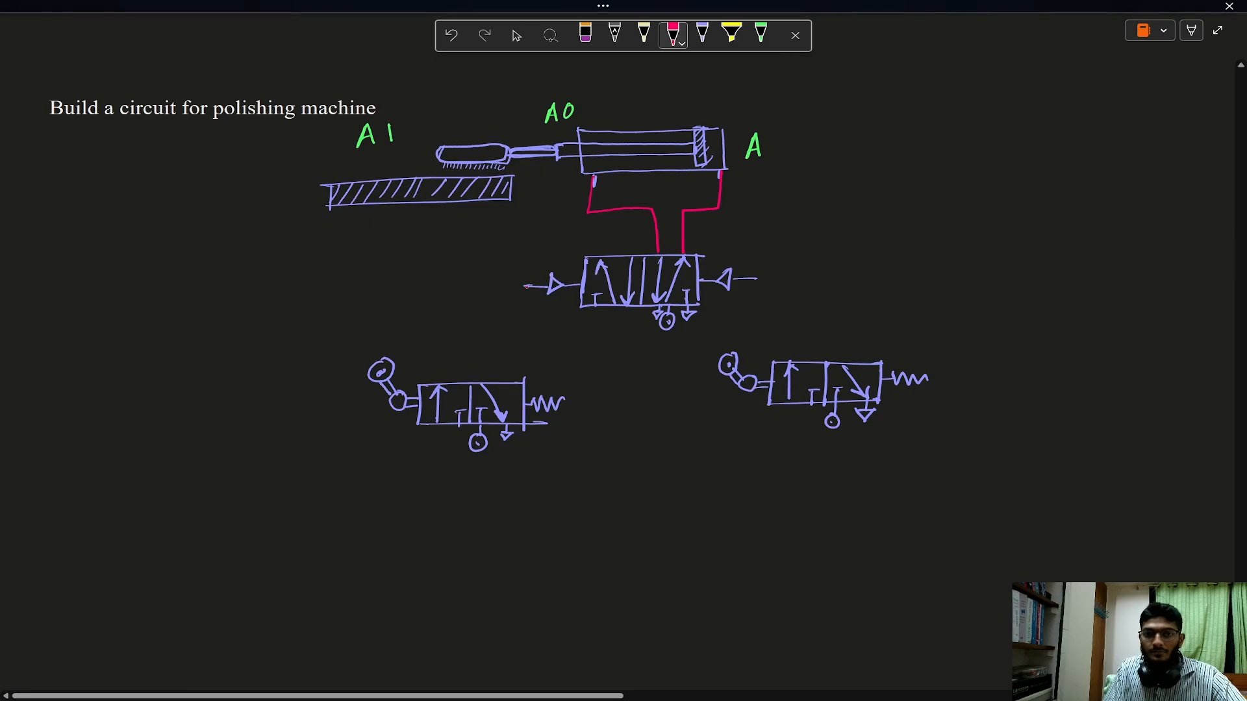
mouse_move(528, 286)
left_mouse_down()
mouse_move(475, 302)
mouse_move(478, 382)
left_mouse_up()
mouse_move(756, 278)
left_mouse_down()
mouse_move(851, 278)
mouse_move(844, 368)
left_mouse_up()
Label the right roller valve A0 and the left roller valve A1 in green.
left_click(760, 34)
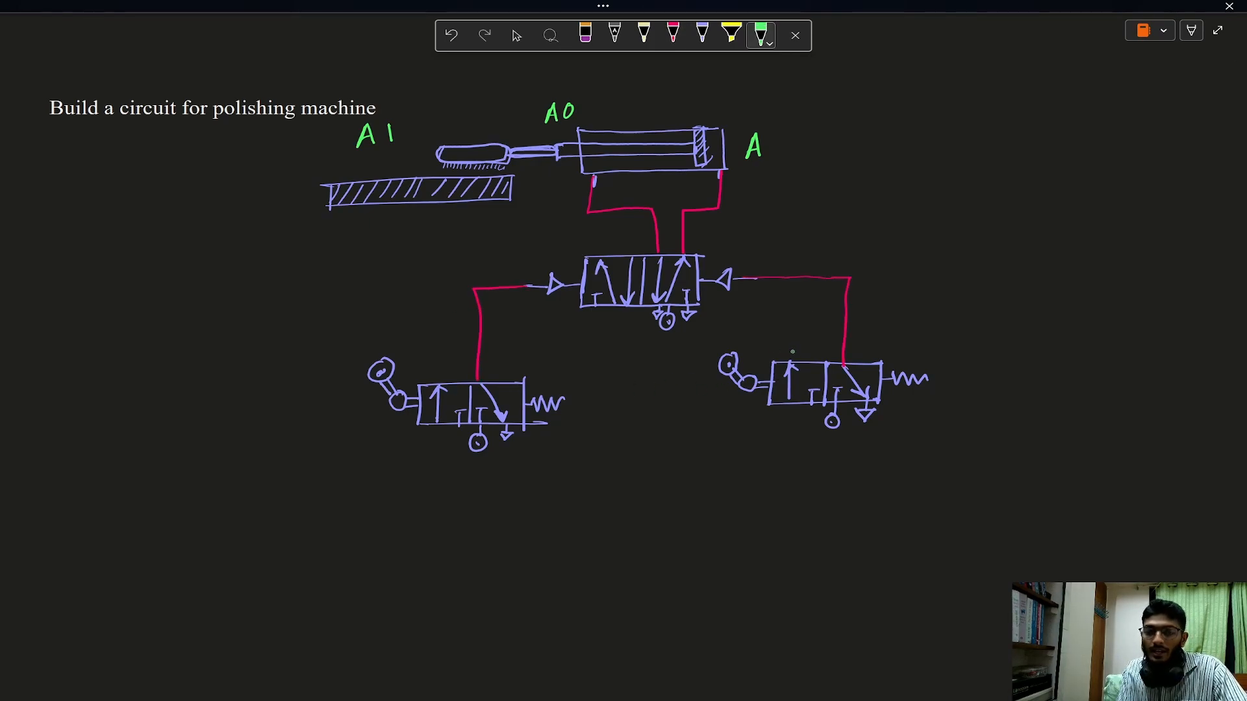
left_click_drag(691, 404, 722, 388)
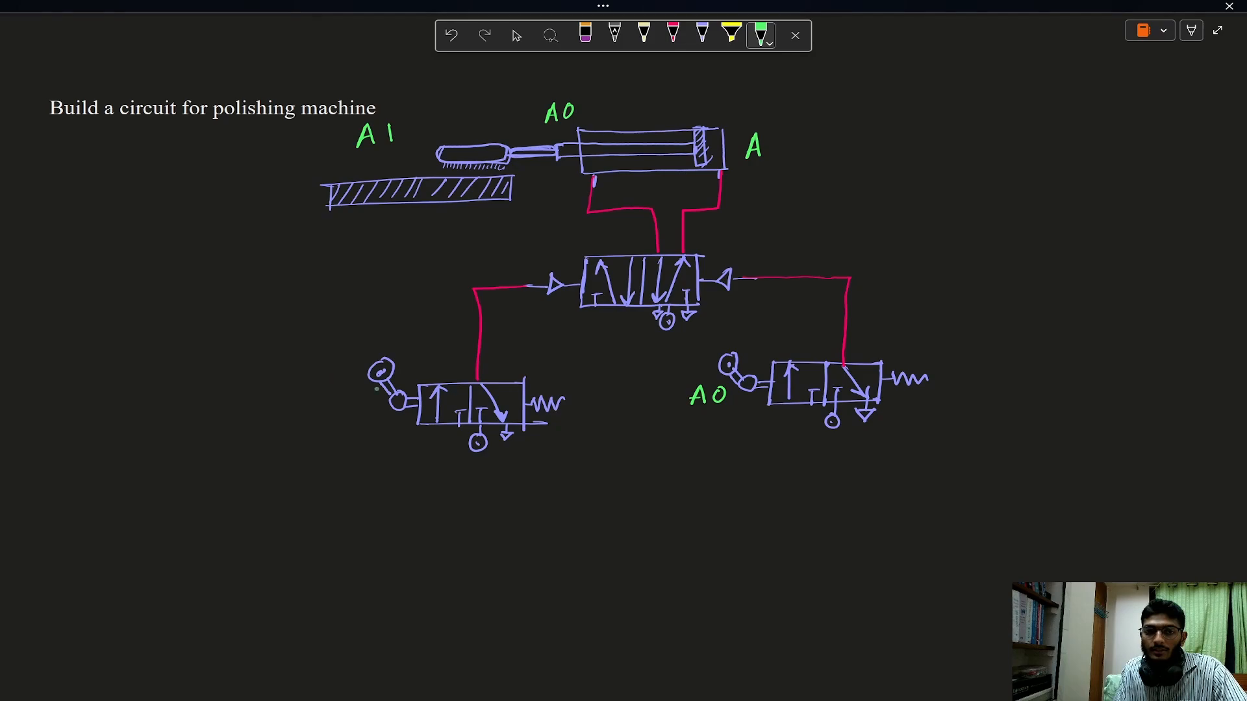
left_click_drag(323, 406, 338, 405)
left_click_drag(326, 397, 336, 397)
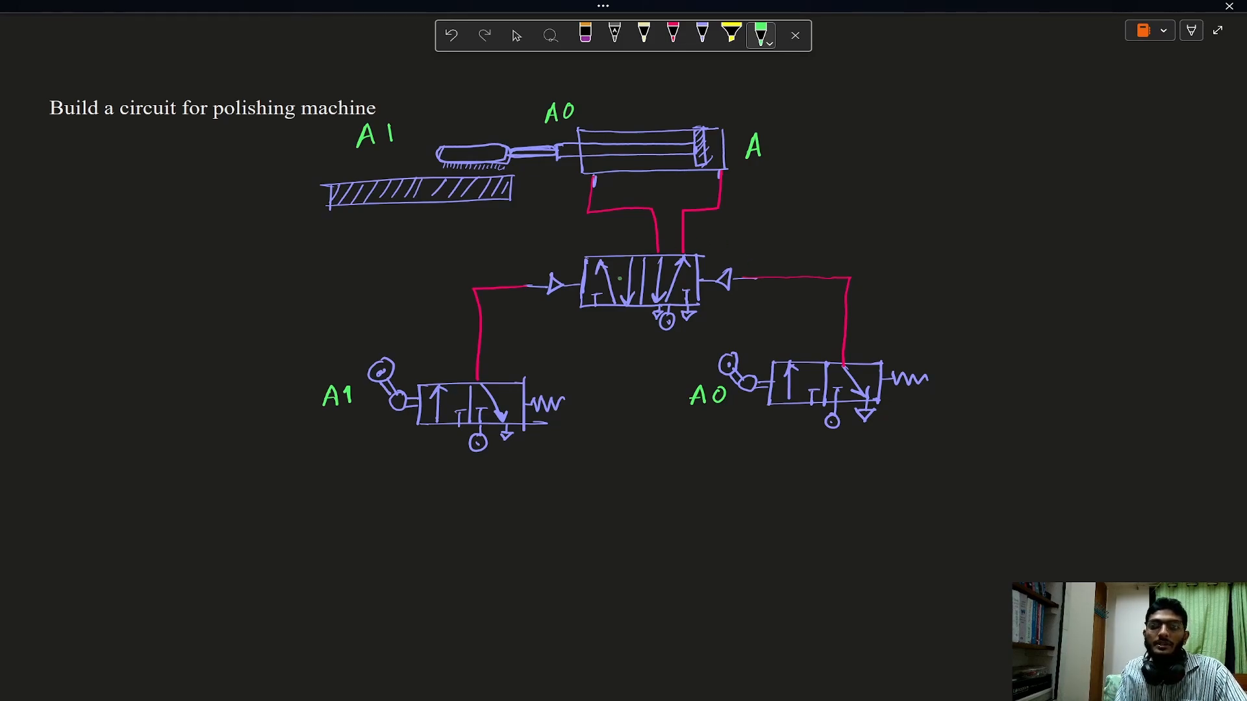
Switch to FluidSIM, stop the simulation and add the cylinder actuating label A0 with start and end at 0 mm.
key("Escape")
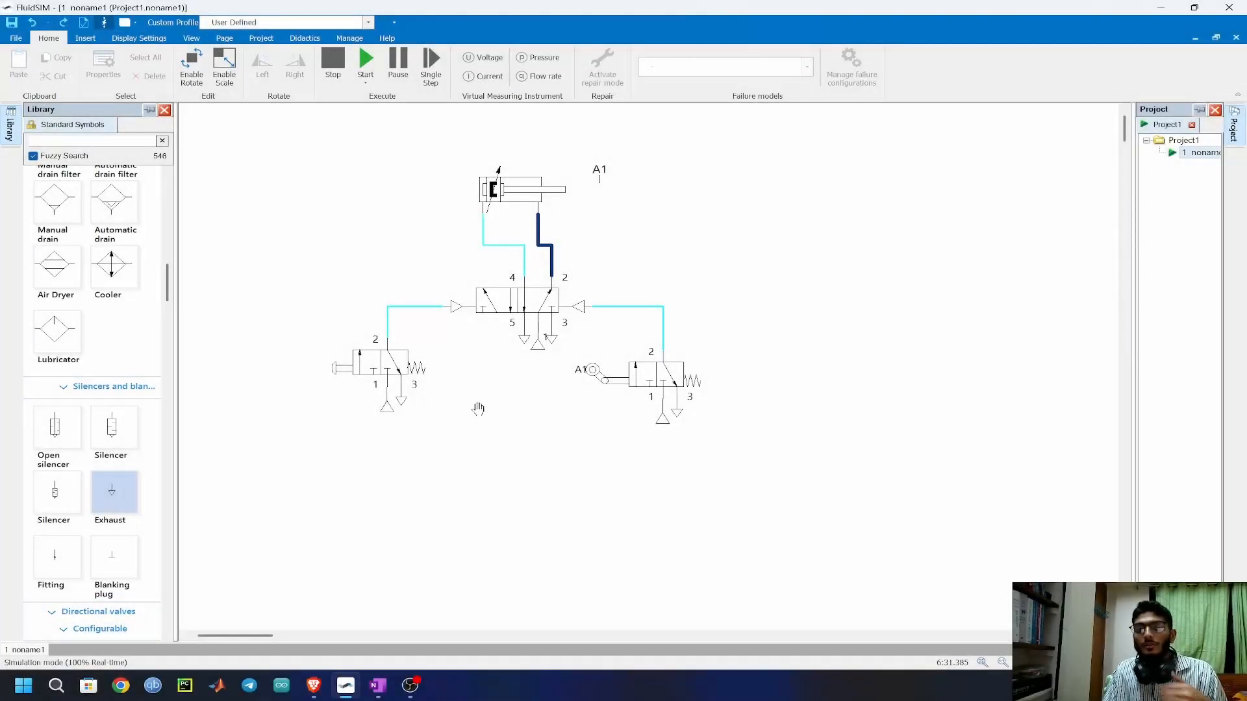
left_click(525, 189)
left_click(656, 216)
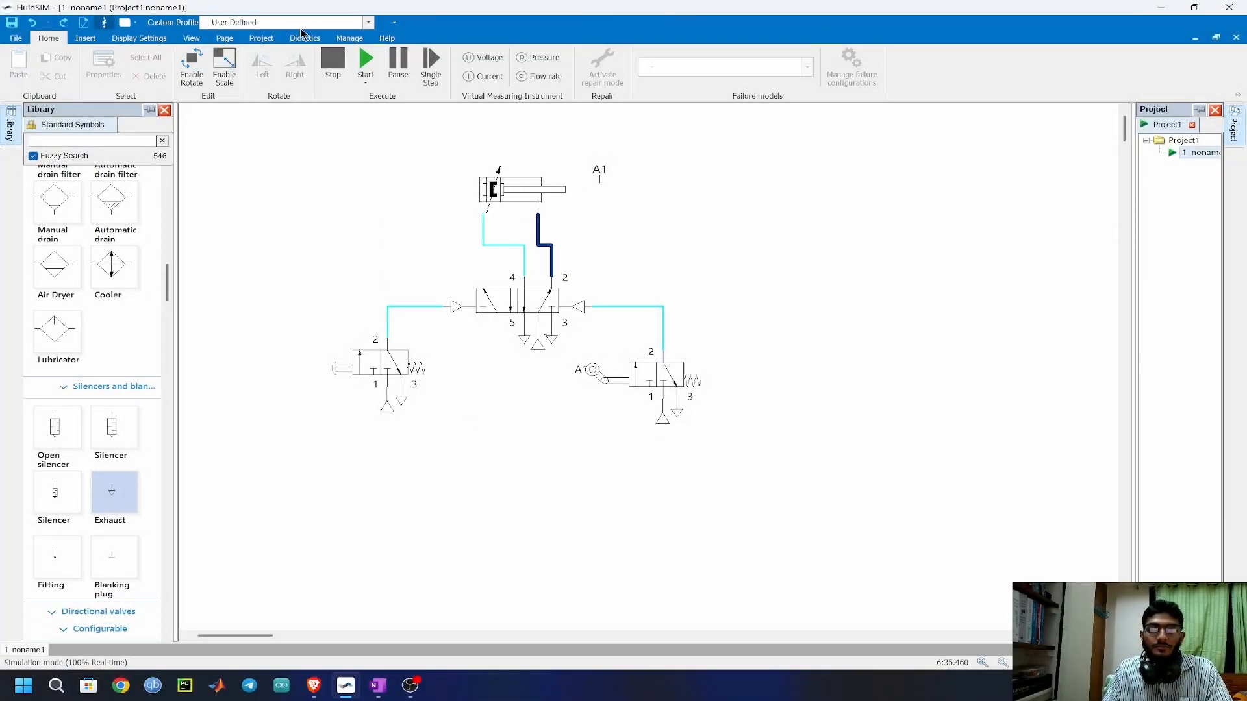
key("F5")
double_click(517, 192)
left_click(351, 322)
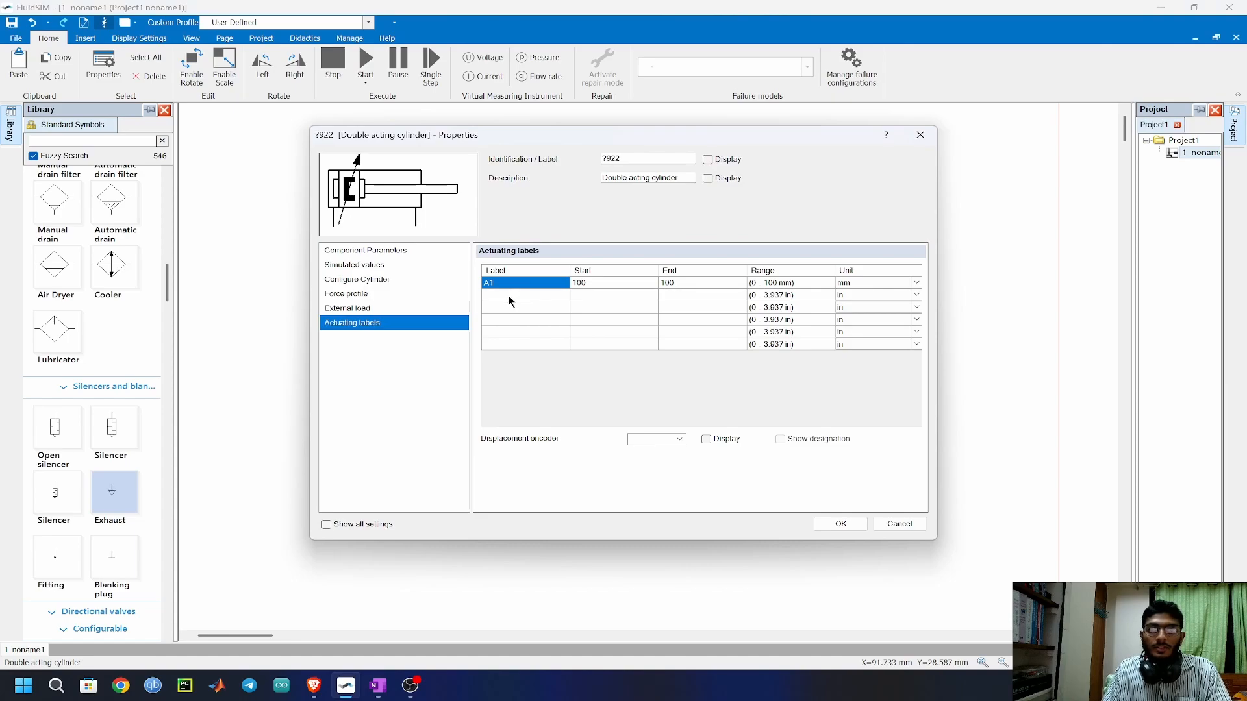
left_click(509, 296)
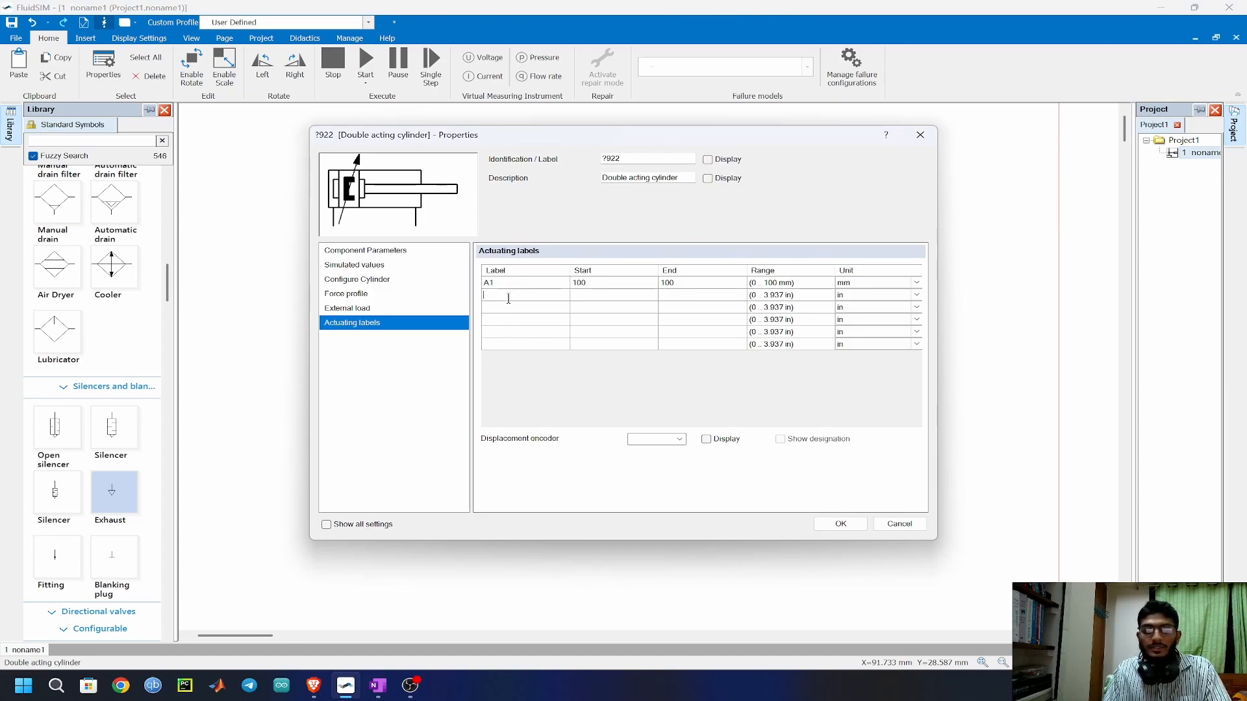
type("A0")
left_click(916, 295)
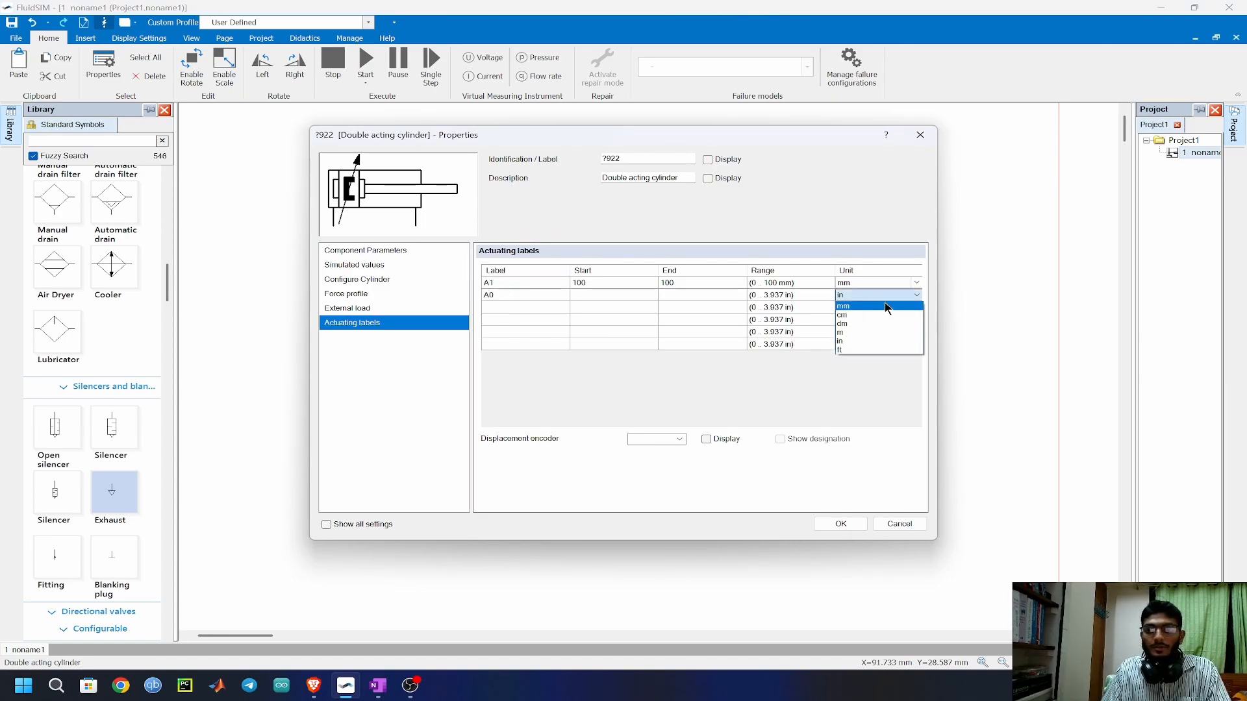
left_click(885, 310)
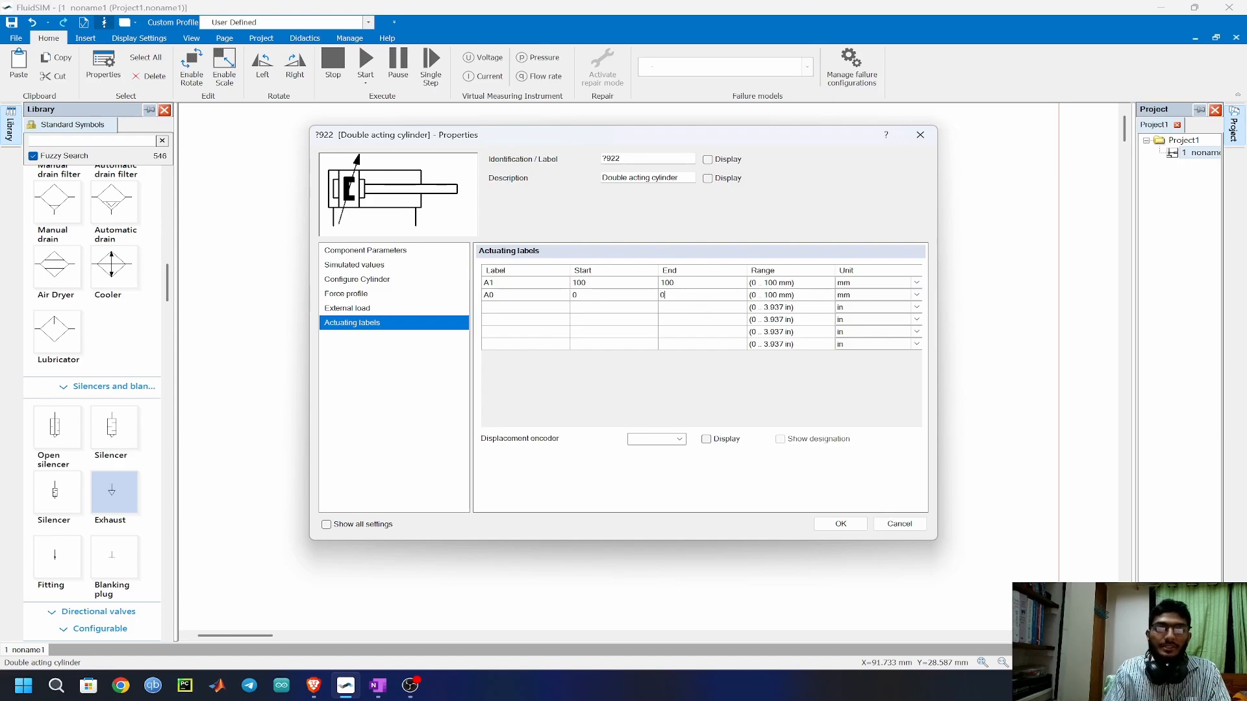
left_click(847, 523)
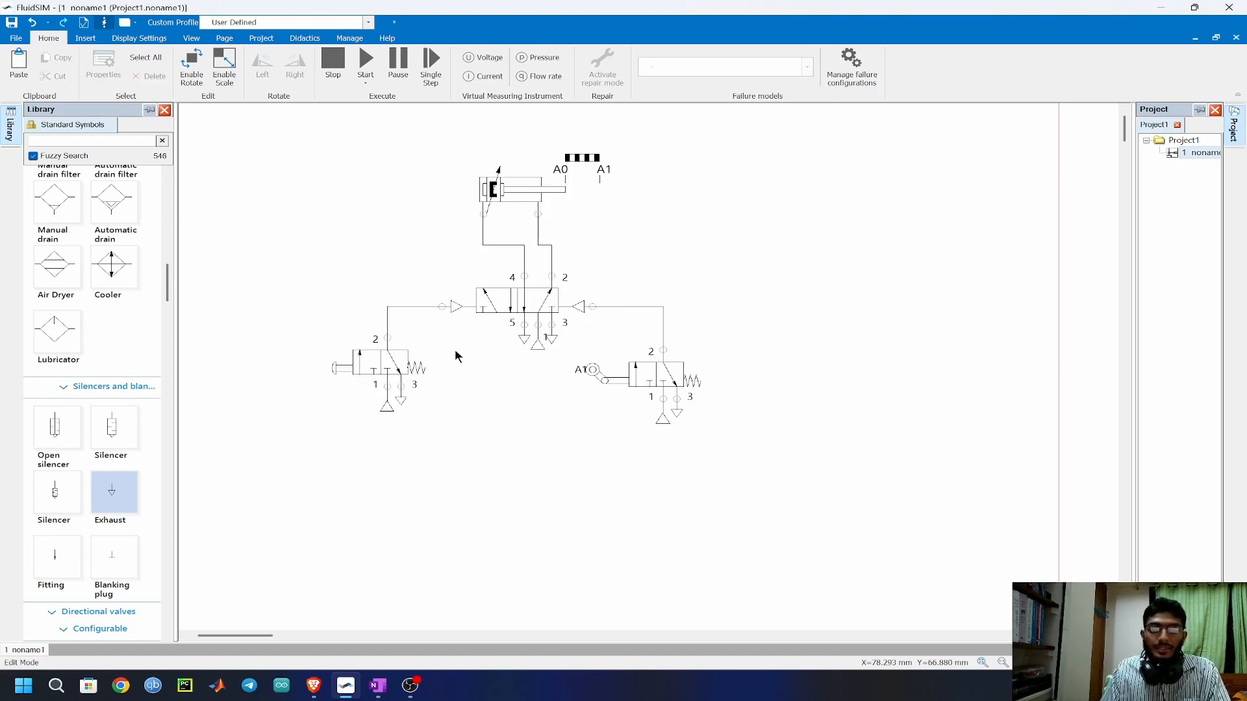
Replace the pushbutton valve's manual left actuation with a mechanical roller lever.
double_click(377, 366)
left_click(339, 279)
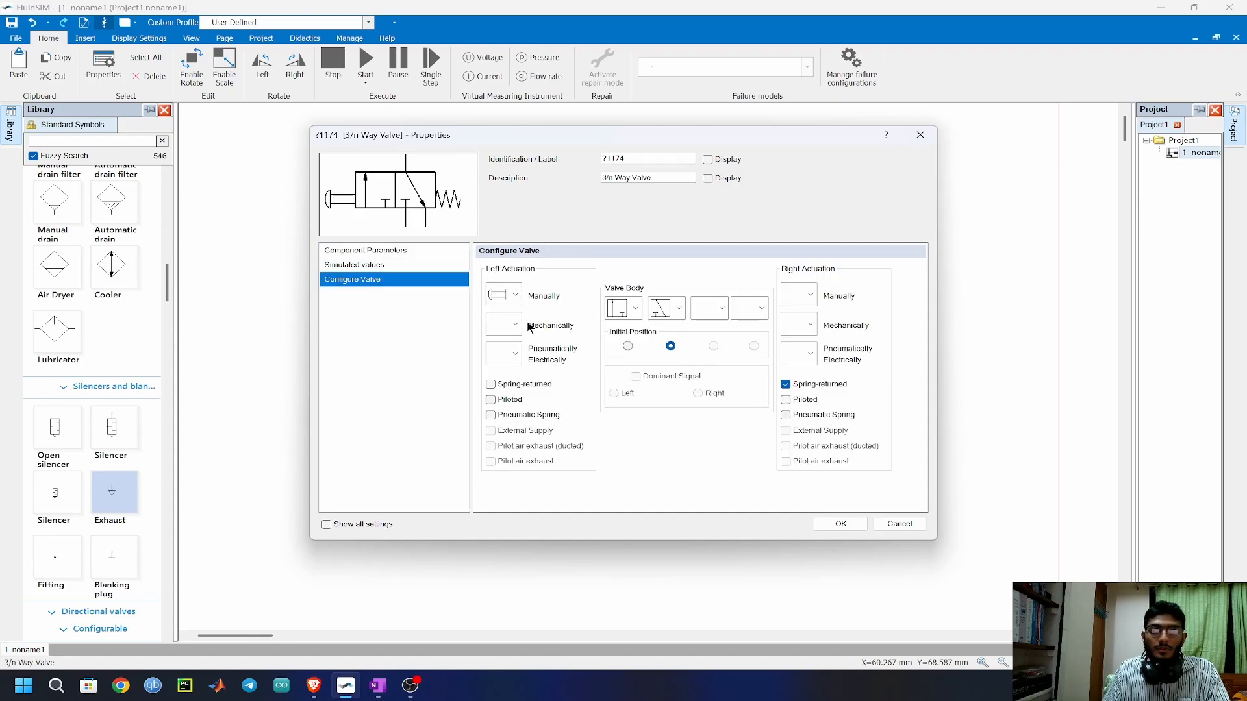
left_click(515, 324)
left_click(558, 411)
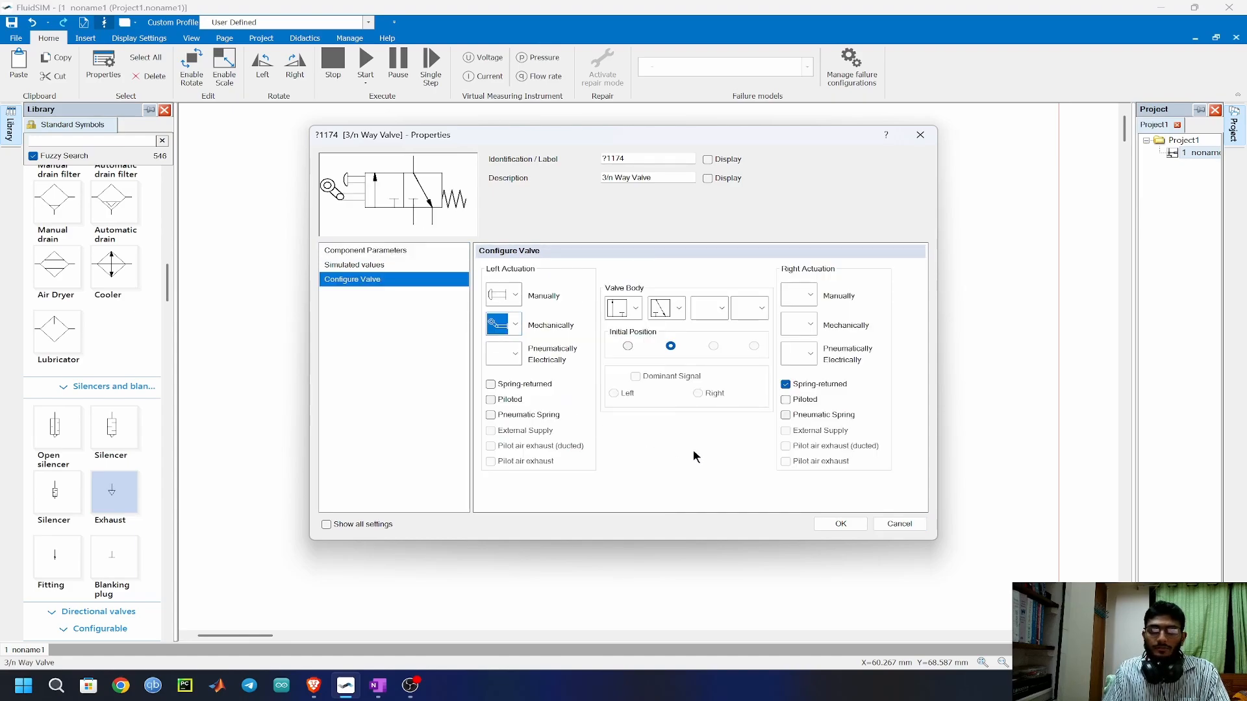
left_click(515, 295)
left_click(519, 316)
left_click(840, 523)
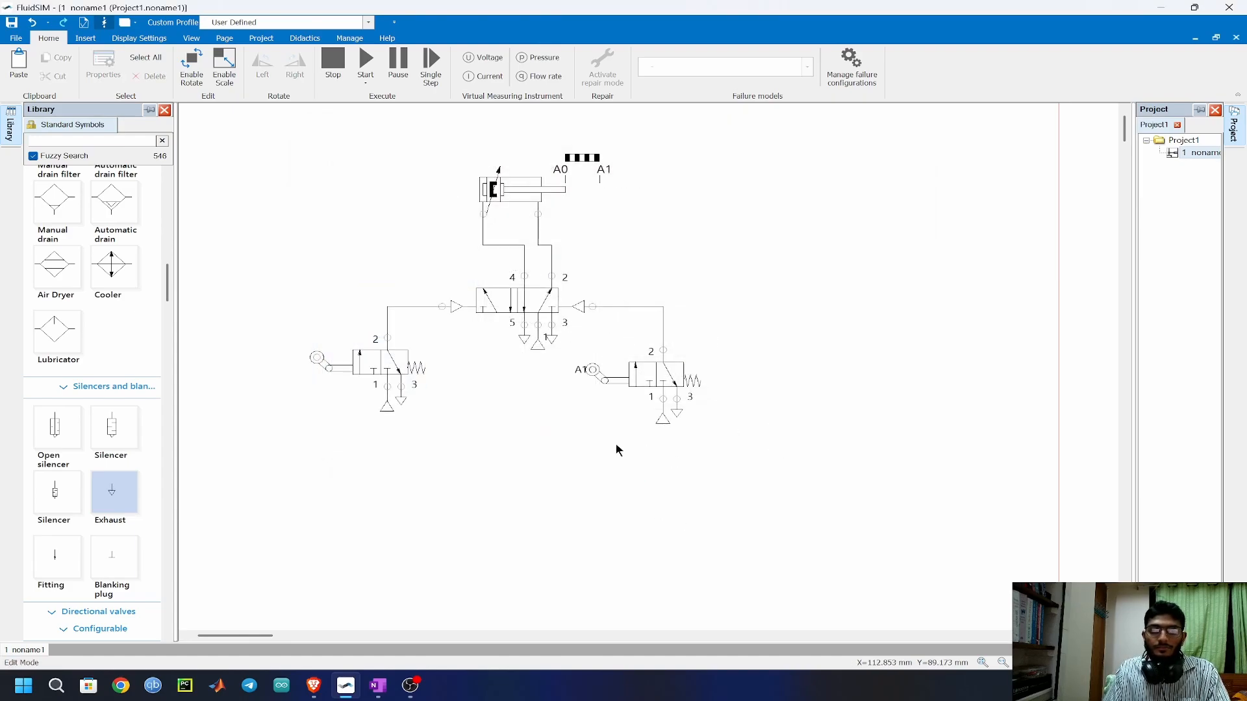
Set the identification of the new roller lever's connector to A0.
double_click(316, 357)
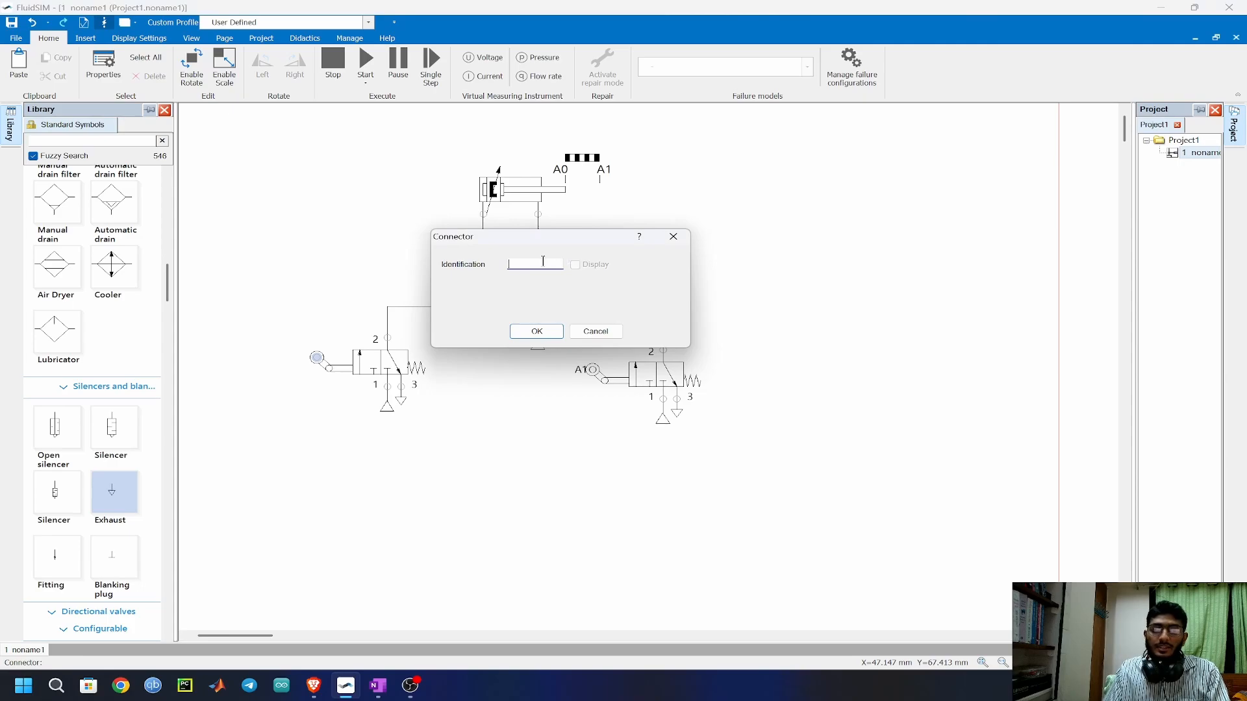
type("A0")
left_click(537, 330)
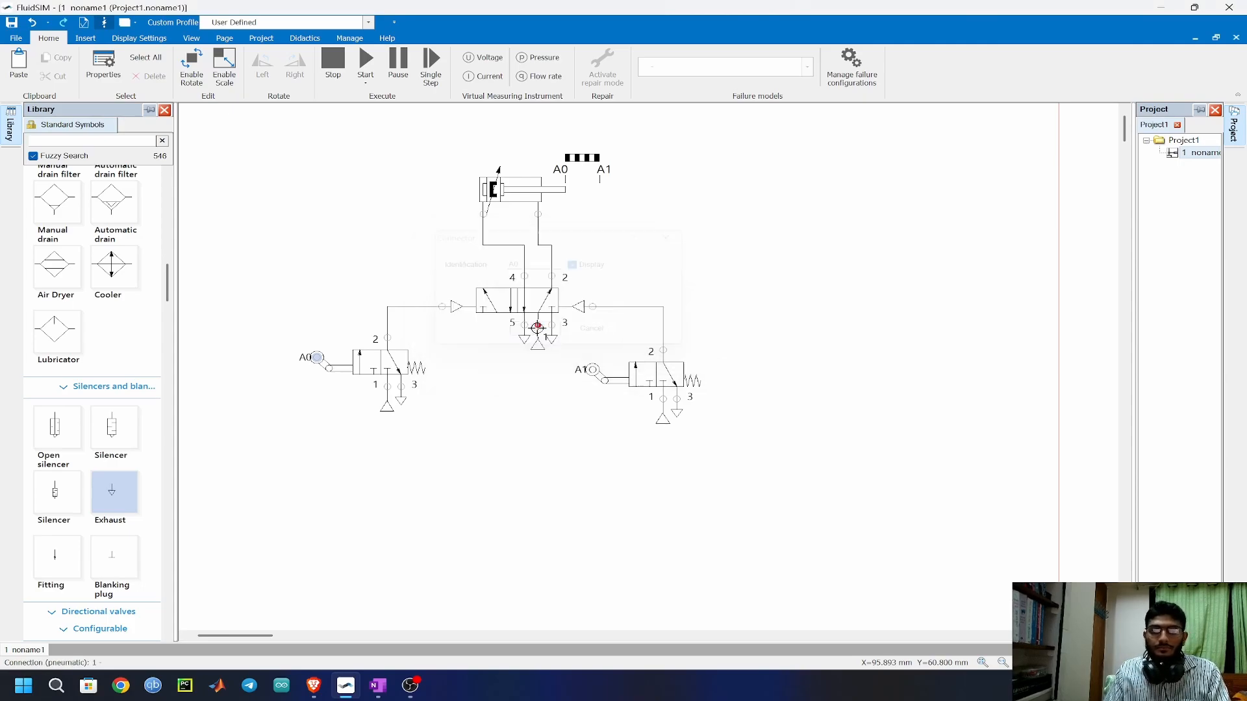
left_click(445, 425)
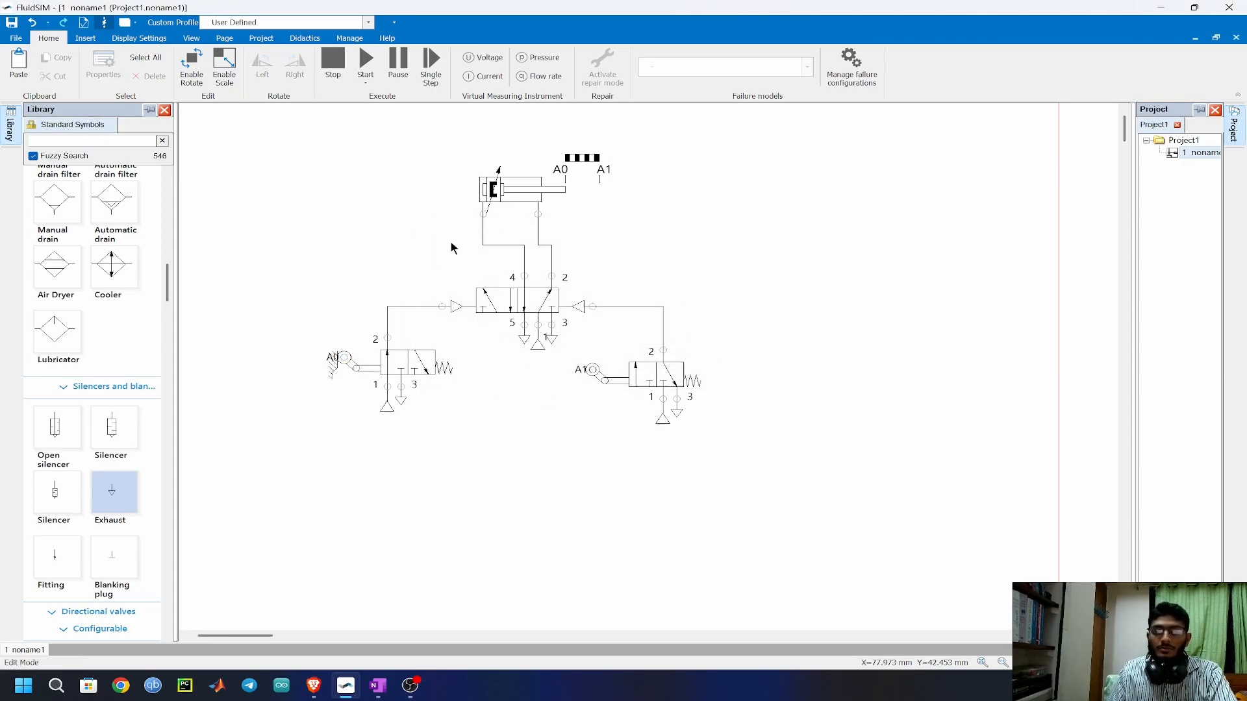
Run the simulation twice to check the cylinder's movement between A0 and A1, stopping it after each run.
left_click(366, 62)
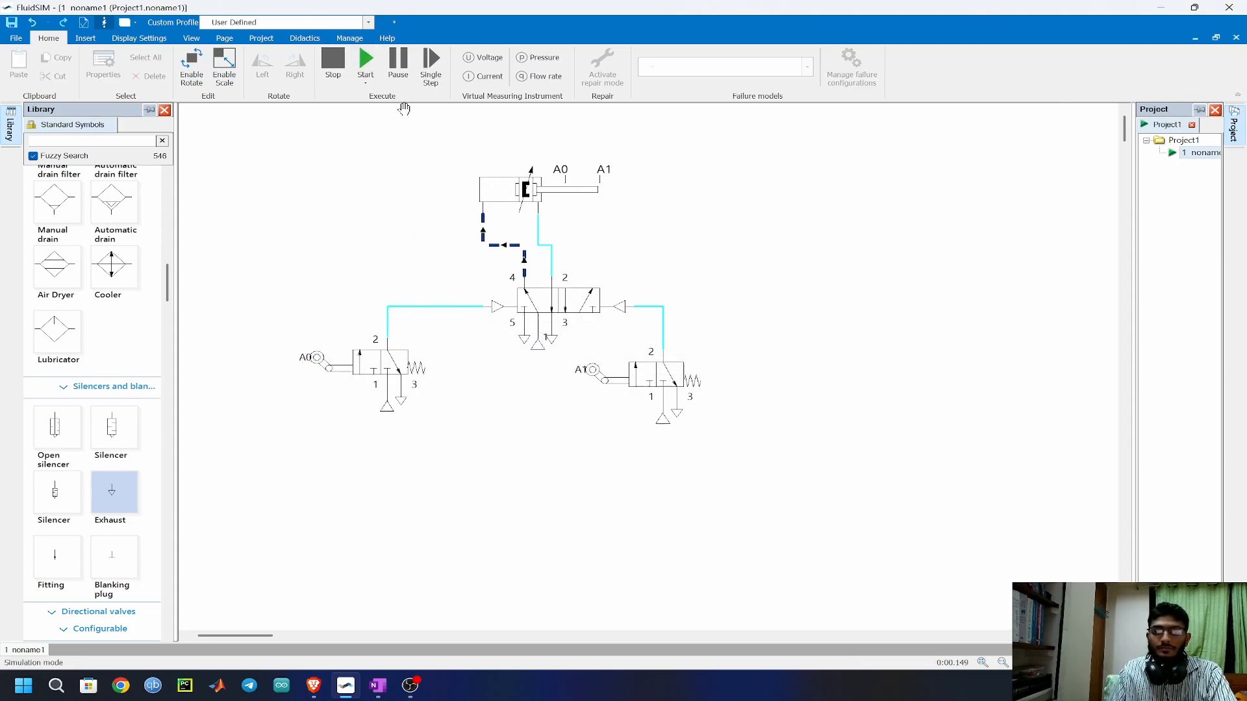
left_click(334, 65)
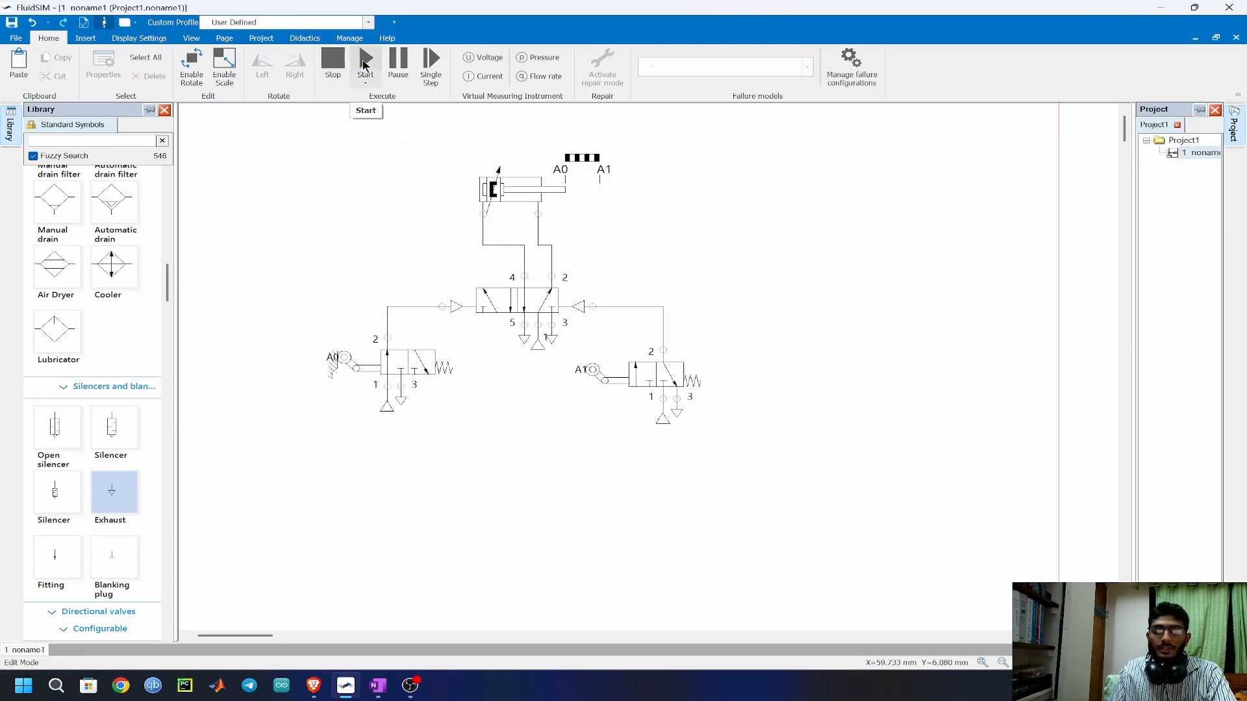
left_click(366, 65)
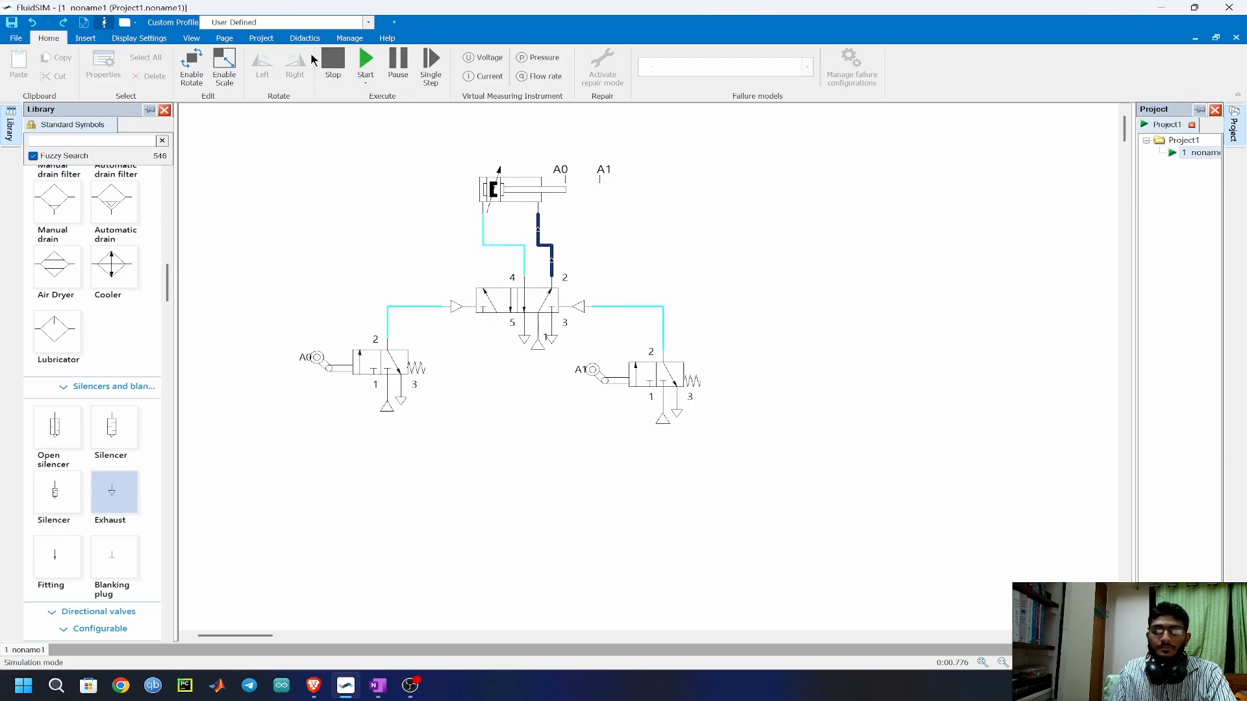
left_click(333, 60)
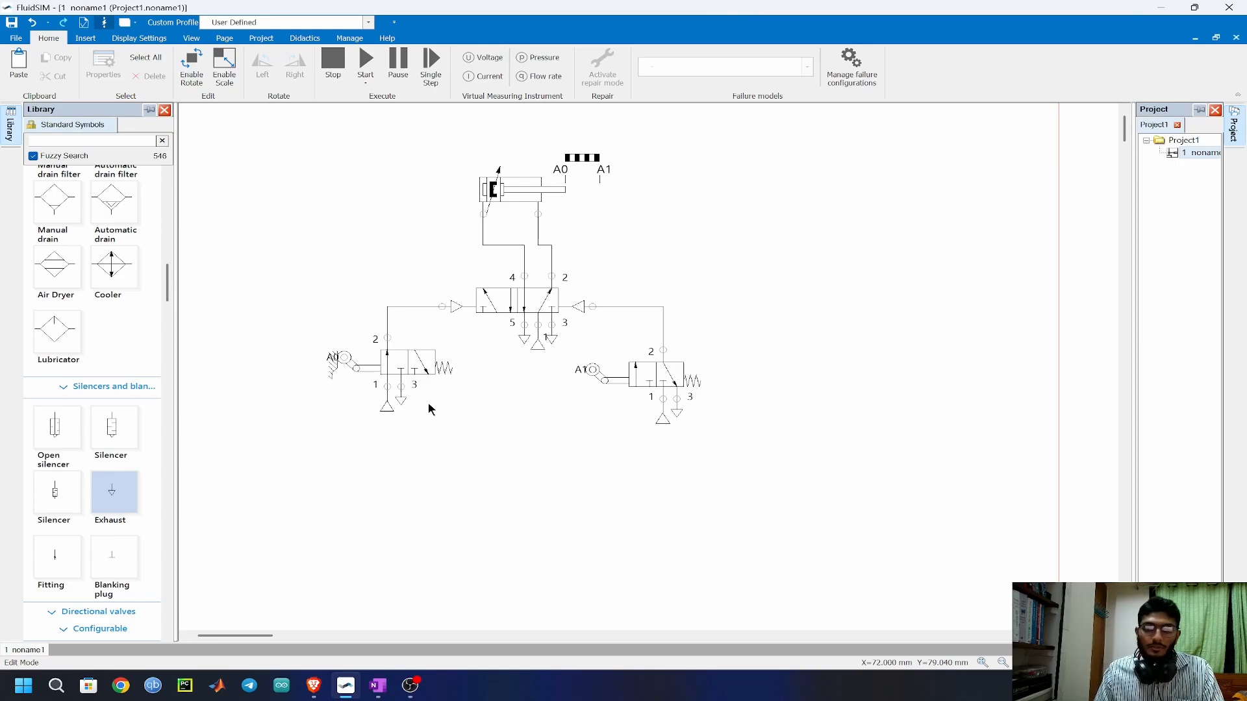
Place a 3/n way valve below the A0 roller valve and give it pneumatic actuation on both sides.
scroll(114, 390, "down", 5)
left_click_drag(115, 355, 381, 460)
double_click(382, 461)
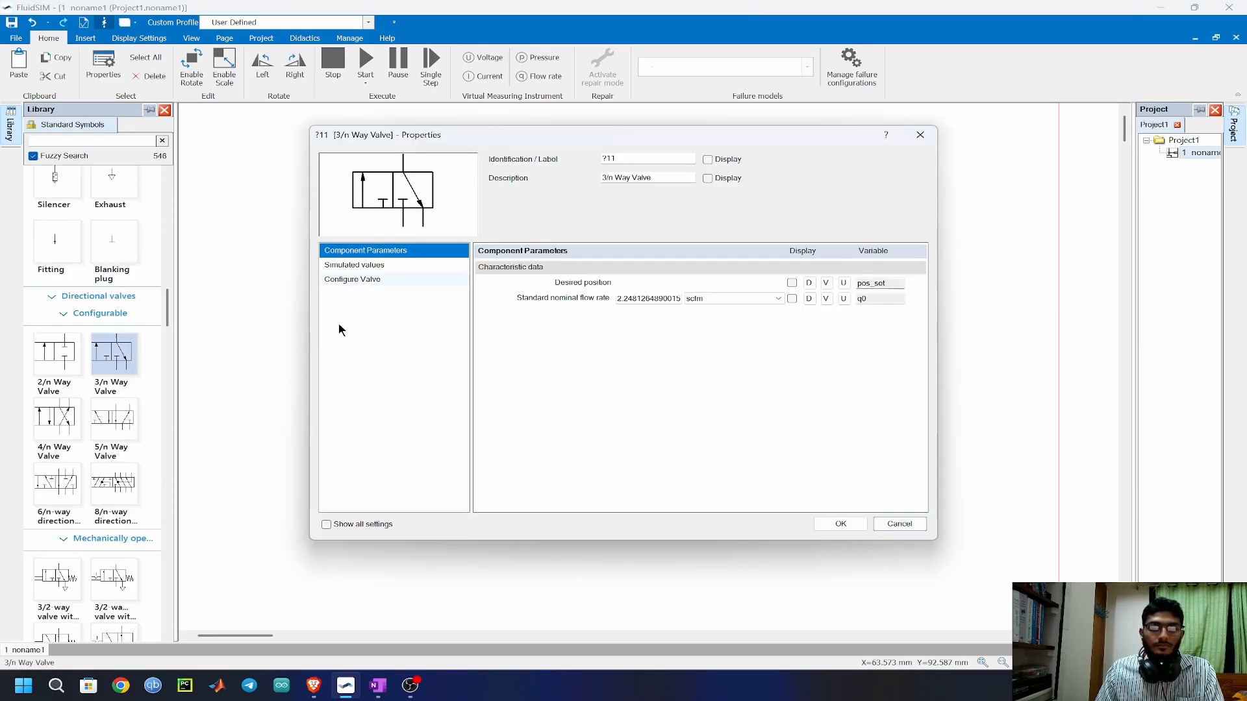
left_click(914, 139)
double_click(381, 460)
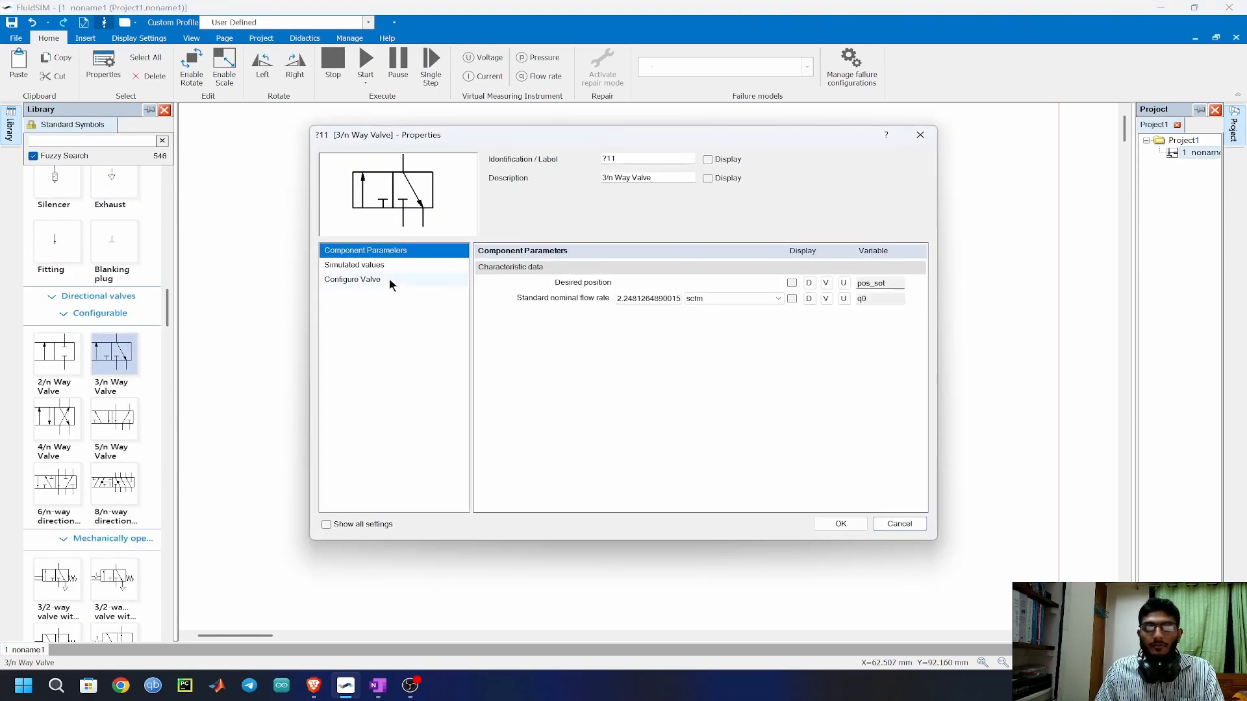
left_click(375, 281)
left_click(515, 353)
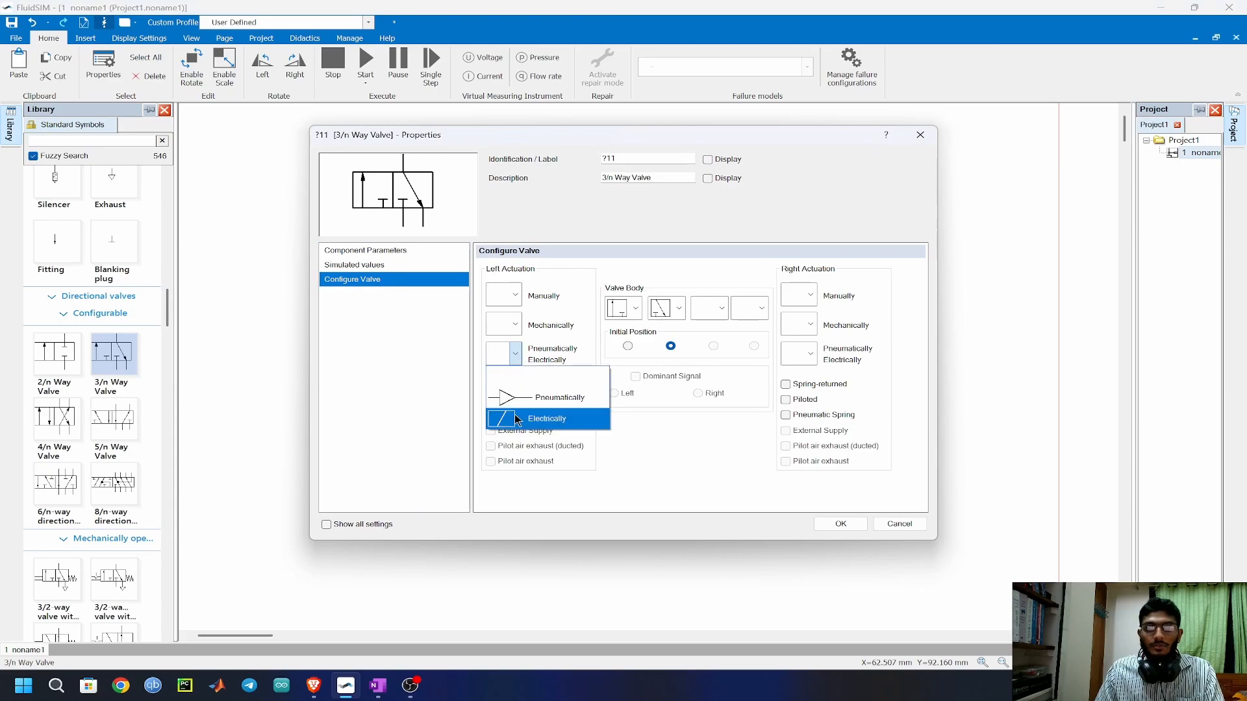
left_click(503, 399)
left_click(810, 354)
left_click(799, 399)
left_click(850, 524)
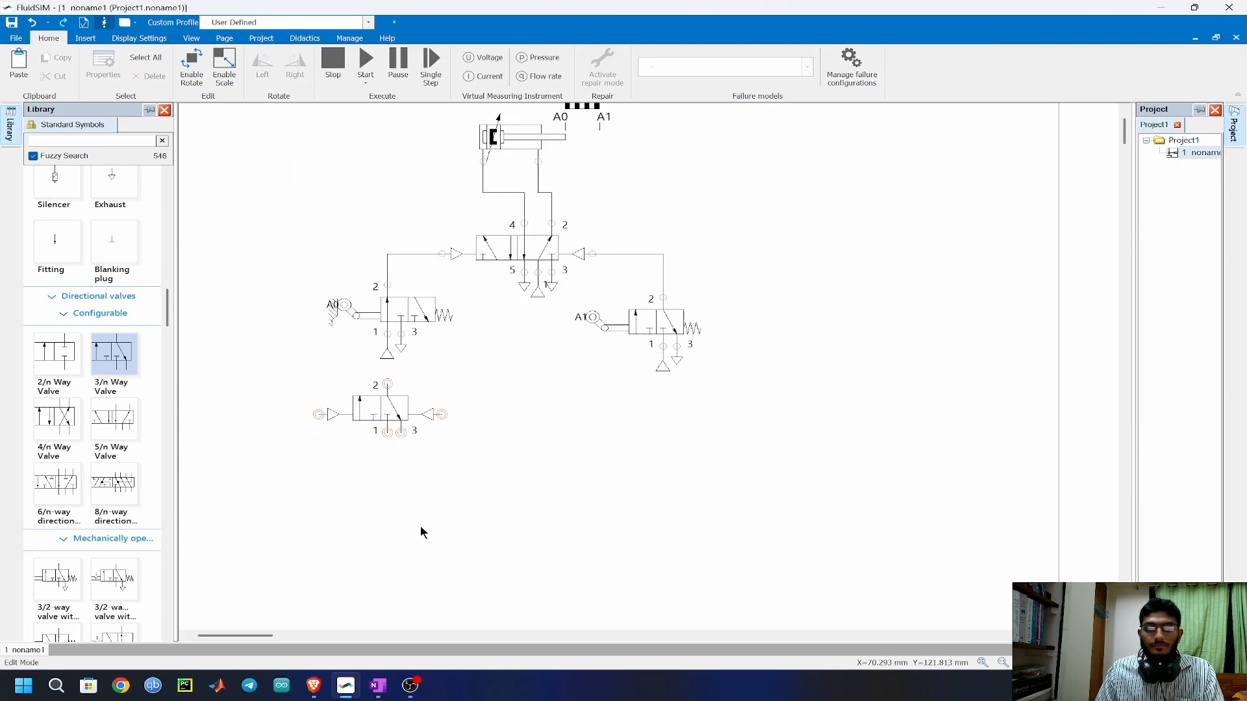
Copy the A0 valve's air supply and exhaust onto ports 1 and 3 of the new pneumatically actuated valve.
left_click_drag(406, 359, 413, 356)
key("ctrl+c")
key("ctrl+v")
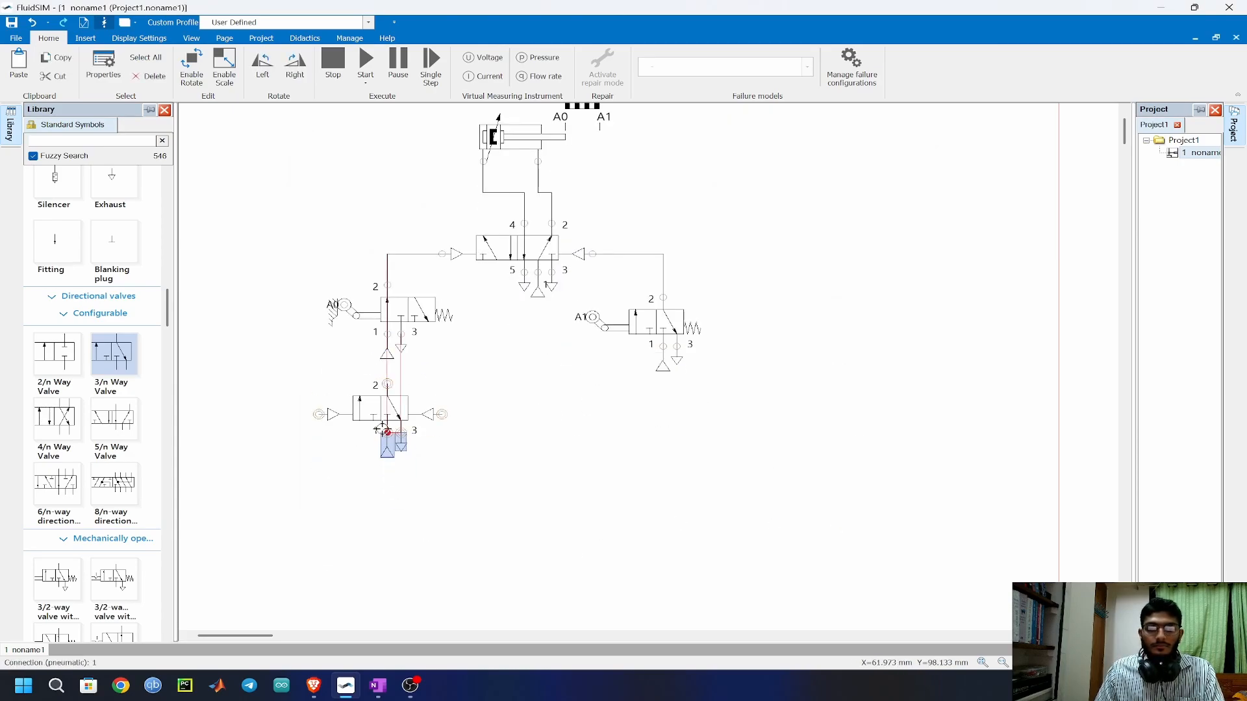
left_click(381, 427)
Place another 3/n way valve below and left of the pilot-operated valve, with manual pushbutton left actuation and spring-returned right actuation.
left_click_drag(110, 352, 275, 503)
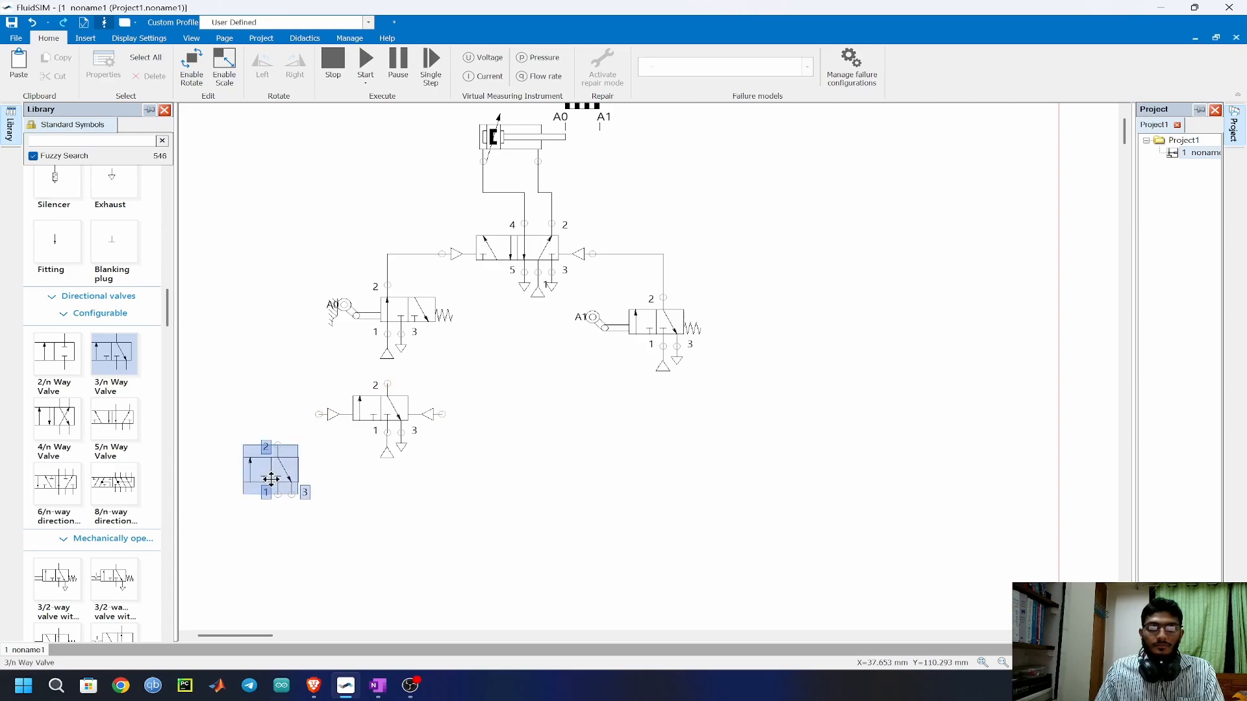
double_click(276, 503)
left_click(352, 279)
left_click(513, 295)
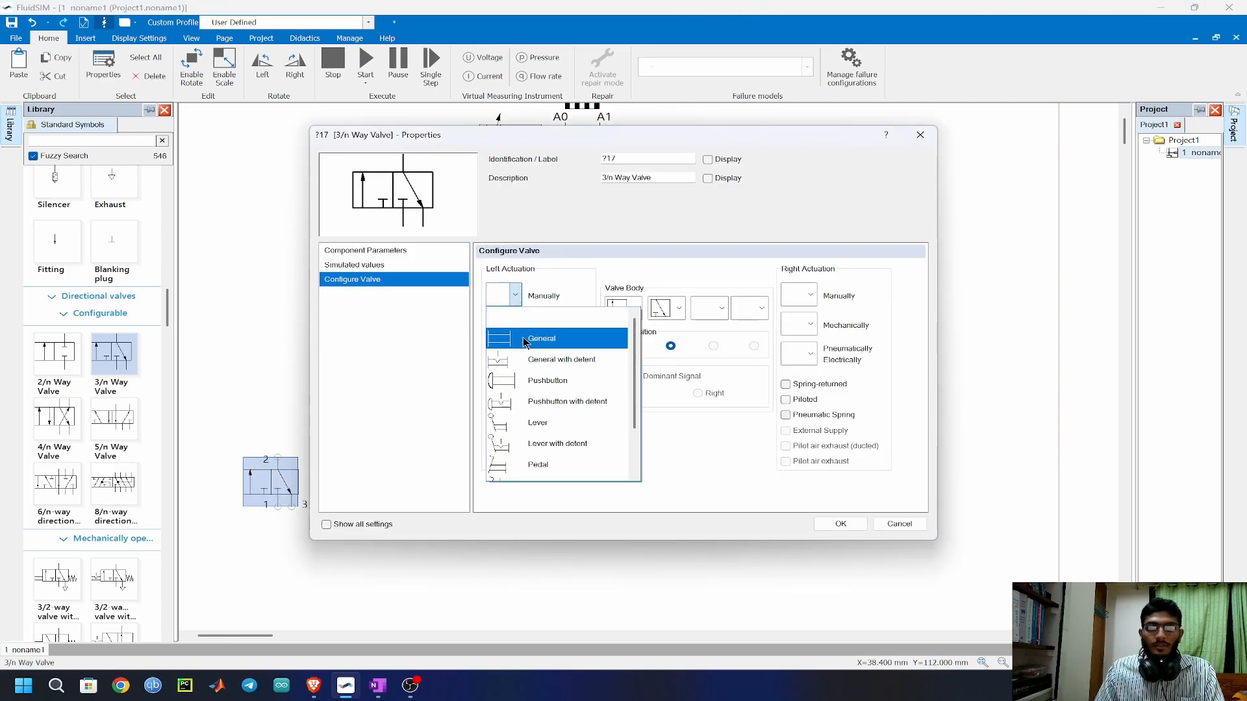
left_click(531, 385)
left_click(840, 523)
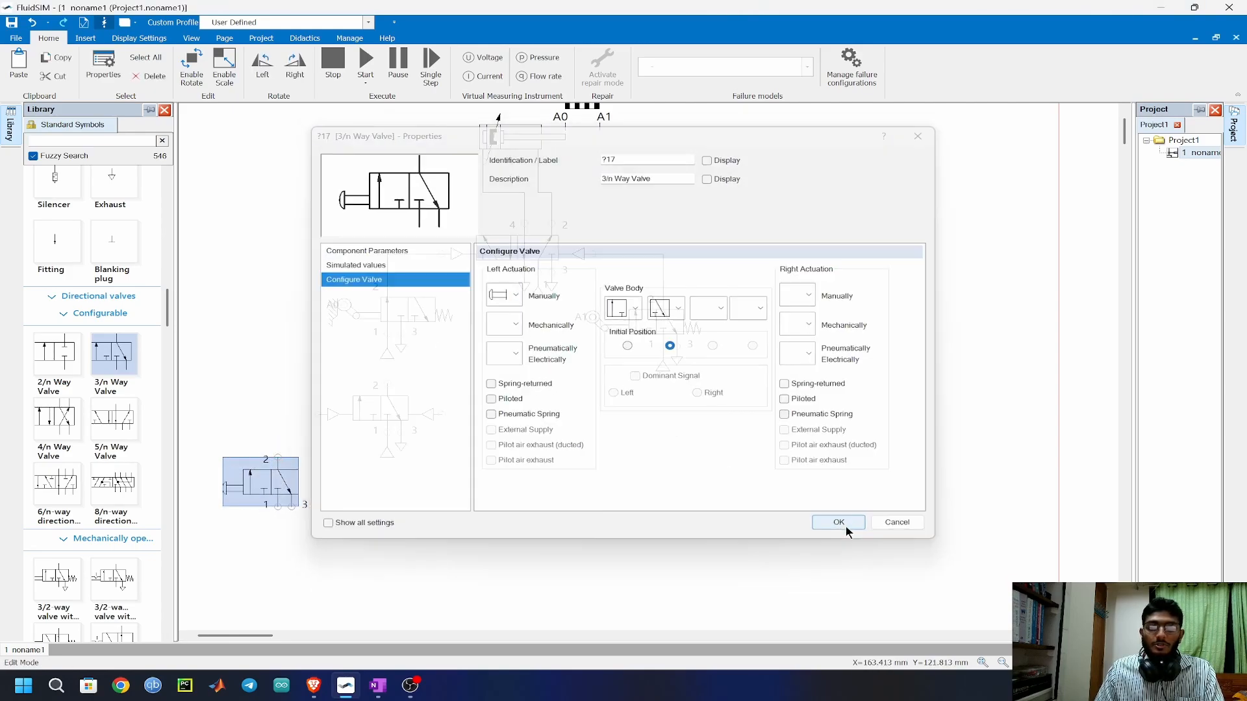
double_click(286, 477)
left_click(354, 281)
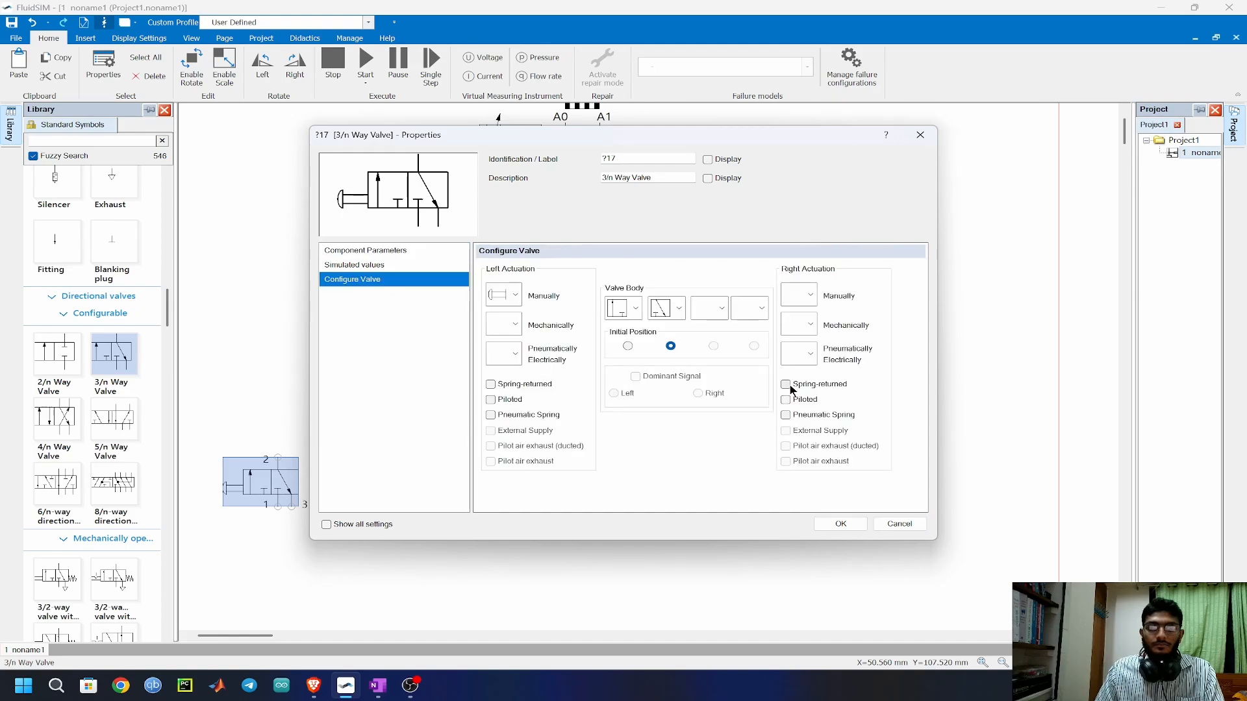
left_click(791, 386)
left_click(840, 524)
Paste an air supply and exhaust onto ports 1 and 3 of the pushbutton valve.
left_click(383, 463)
key("ctrl+v")
left_click_drag(281, 543, 281, 521)
Duplicate the pushbutton valve with its supply and exhaust, and connect the two valves' port 2 to the pneumatic valve's left and right pilot ports.
mouse_move(246, 578)
left_mouse_down()
mouse_move(304, 456)
mouse_move(279, 453)
mouse_move(281, 439)
mouse_move(318, 414)
left_mouse_up()
key("ctrl+v")
left_click(468, 459)
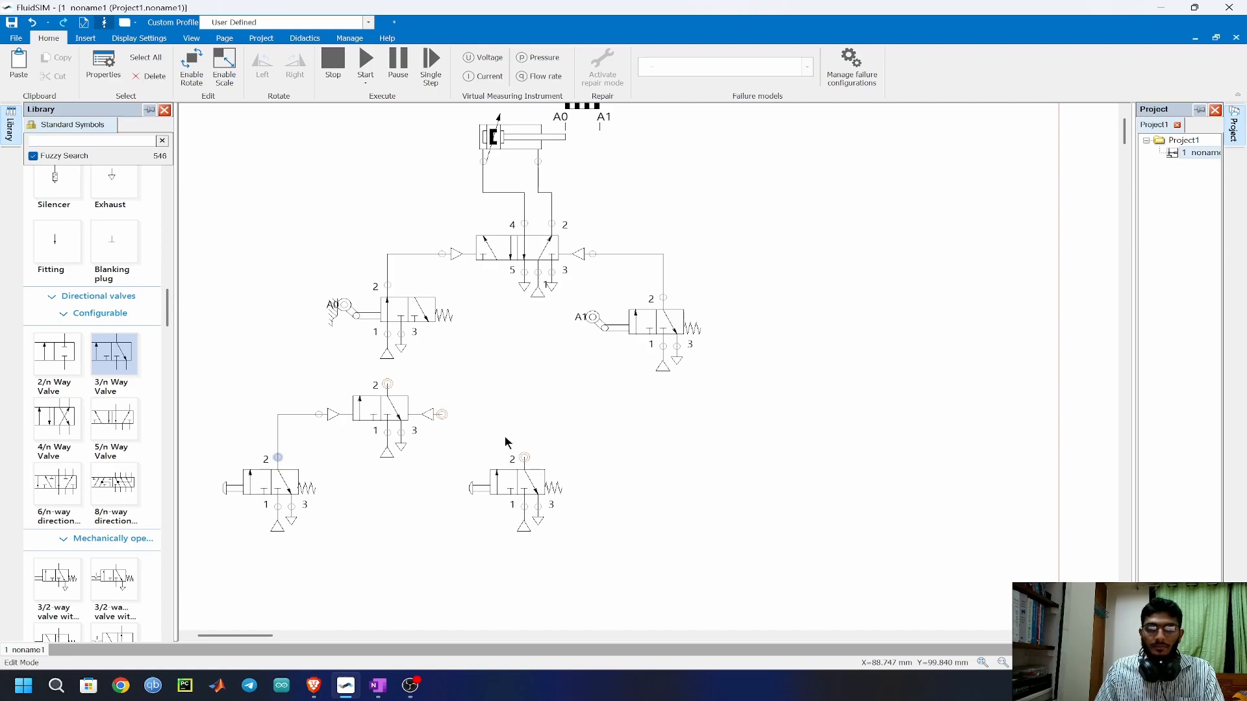
left_click_drag(525, 457, 447, 413)
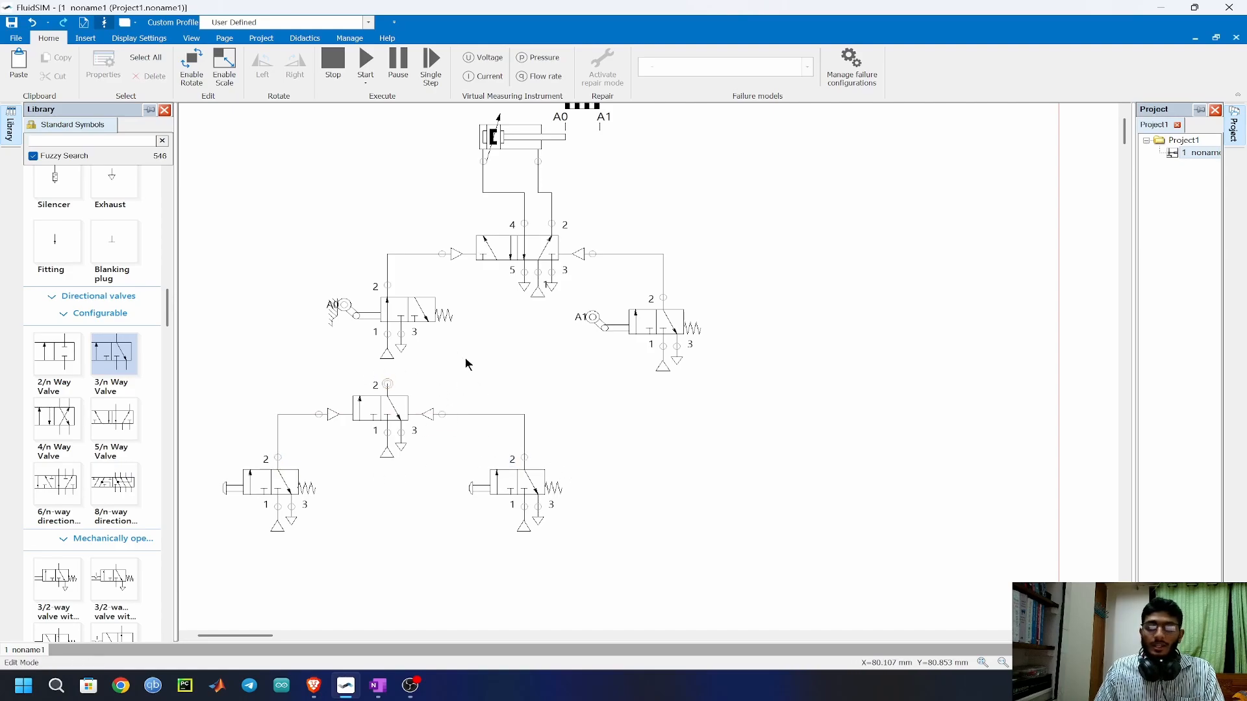
Replace the A0 valve's air supply with a line from the pneumatic valve's port 2, and fit a copied exhaust on its port 3.
left_click_drag(392, 355, 374, 346)
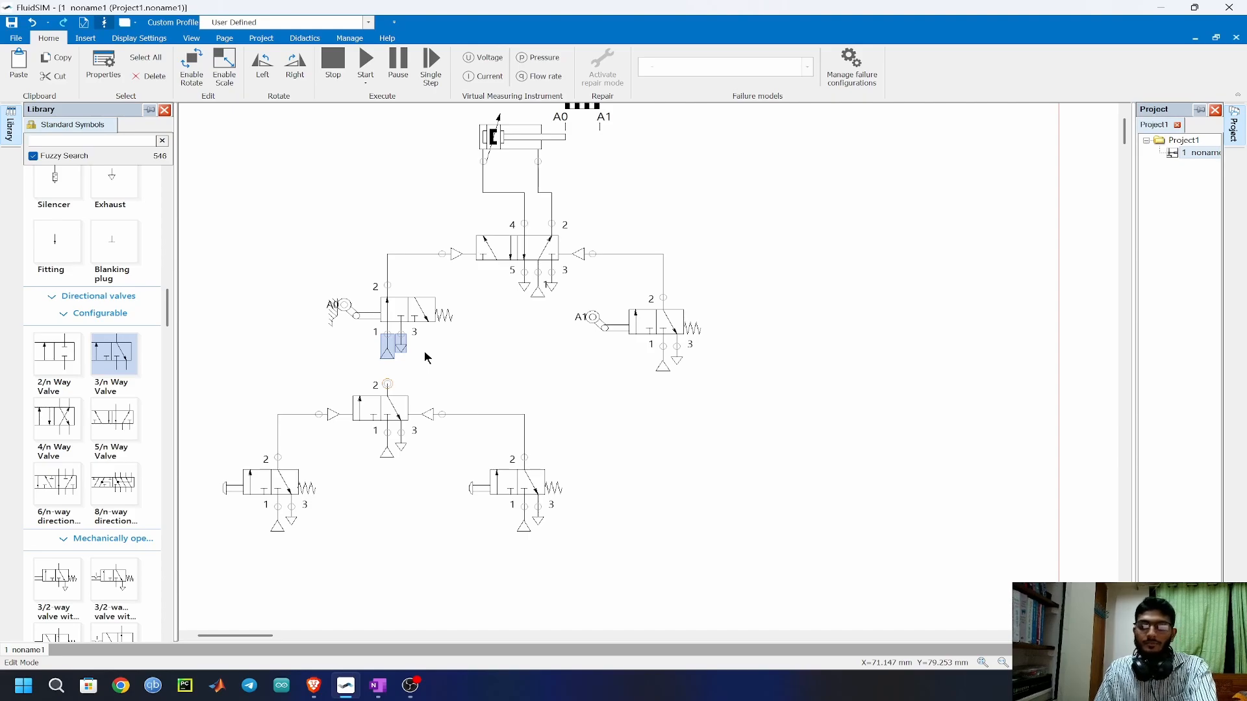
key("Delete")
left_click_drag(387, 384, 387, 335)
left_click_drag(674, 357, 394, 337)
Add the text labels "On switch" below the left pushbutton valve and "Kill switch" beside the right one.
left_click(85, 39)
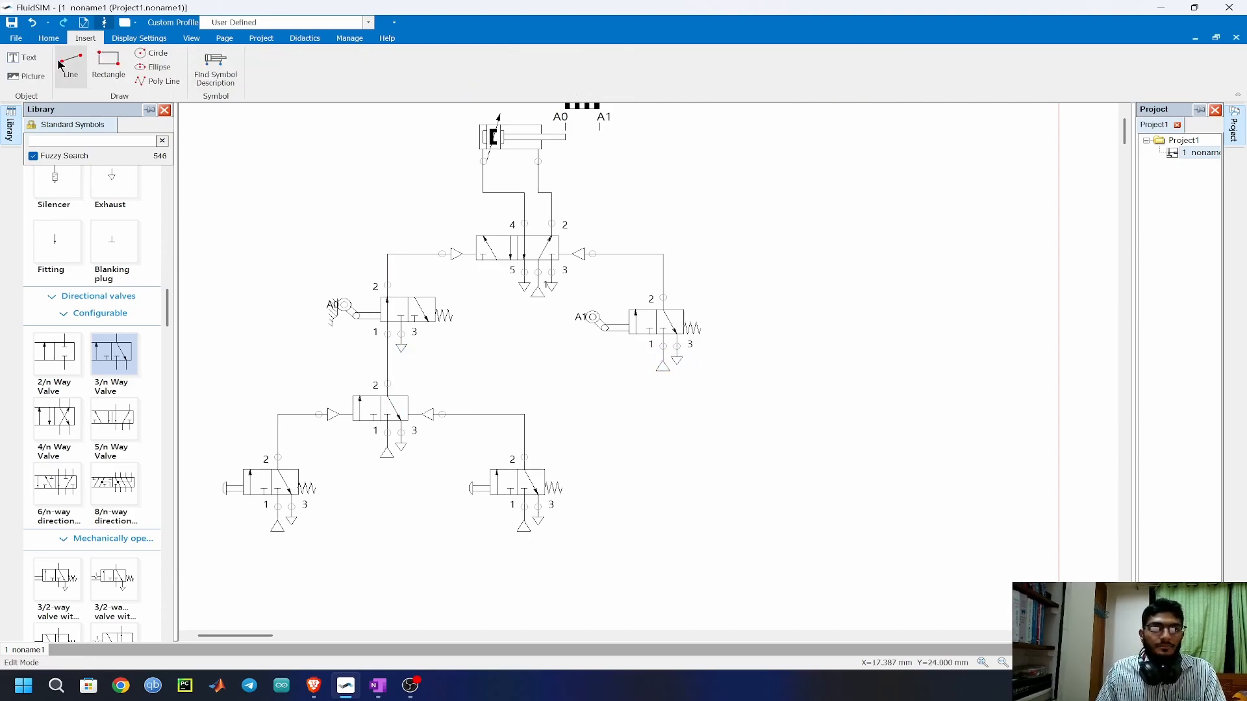
left_click(26, 57)
left_click(251, 544)
type("On switch")
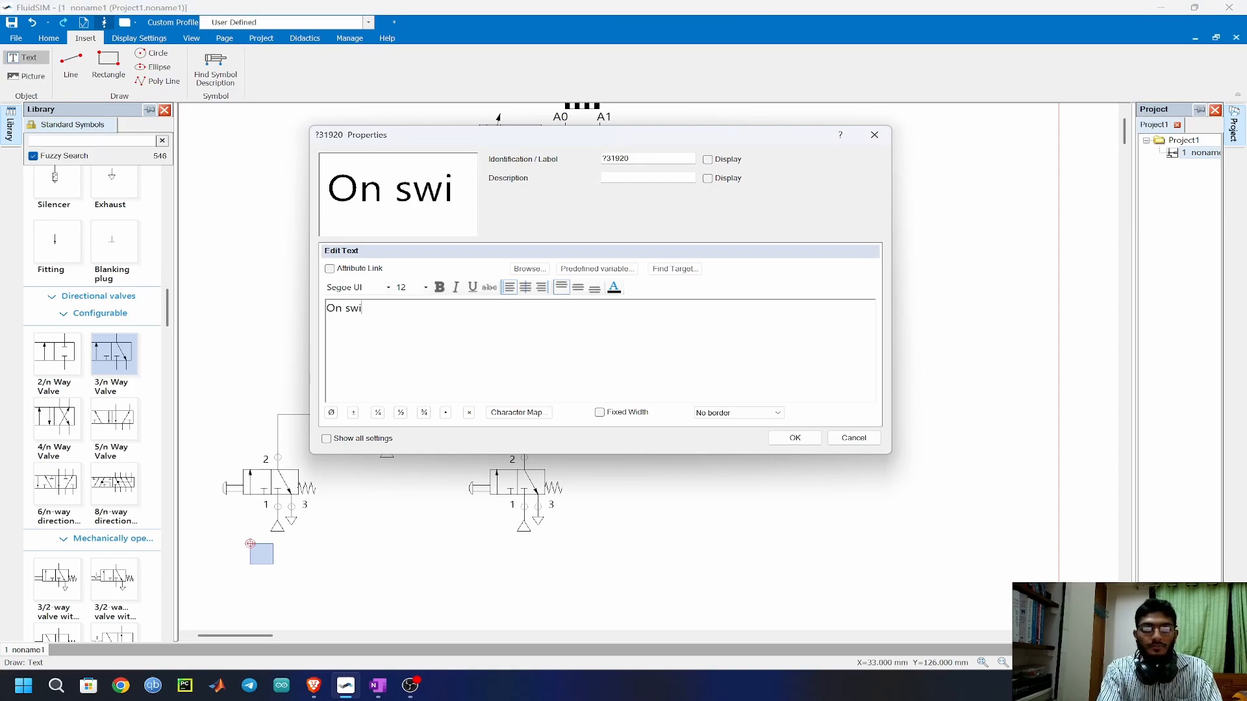
key("Return")
left_click(579, 520)
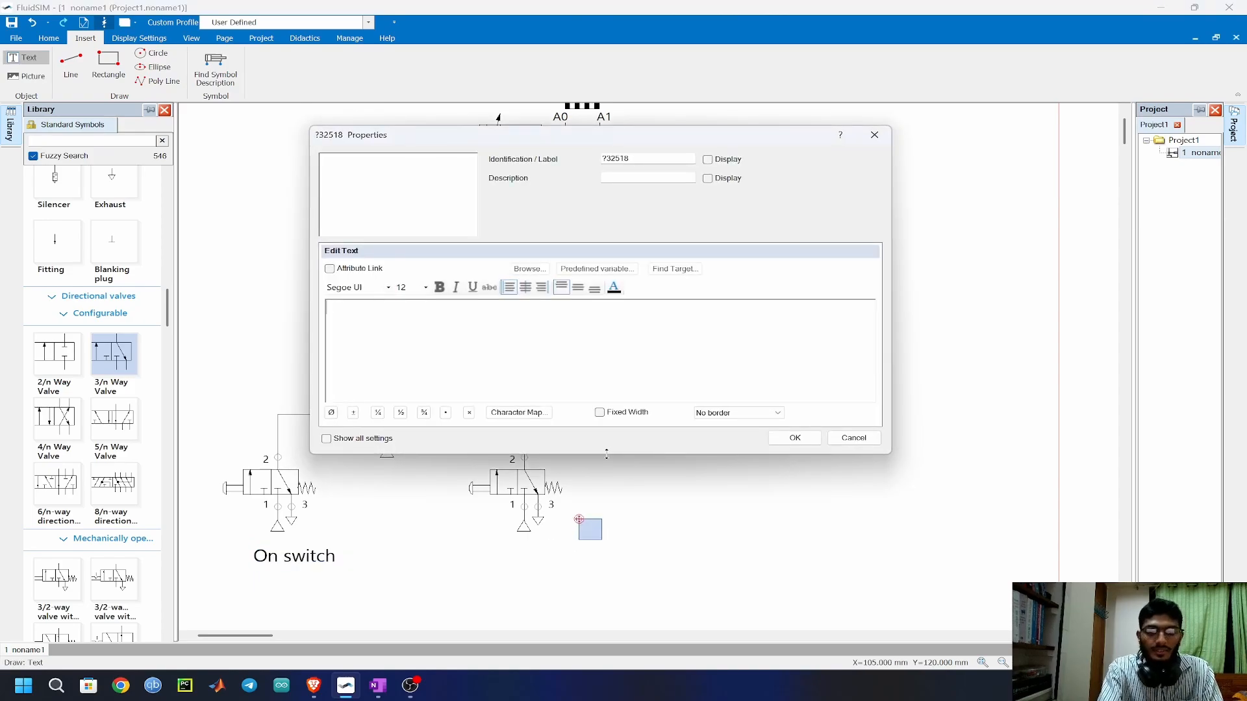
type("Kill switch")
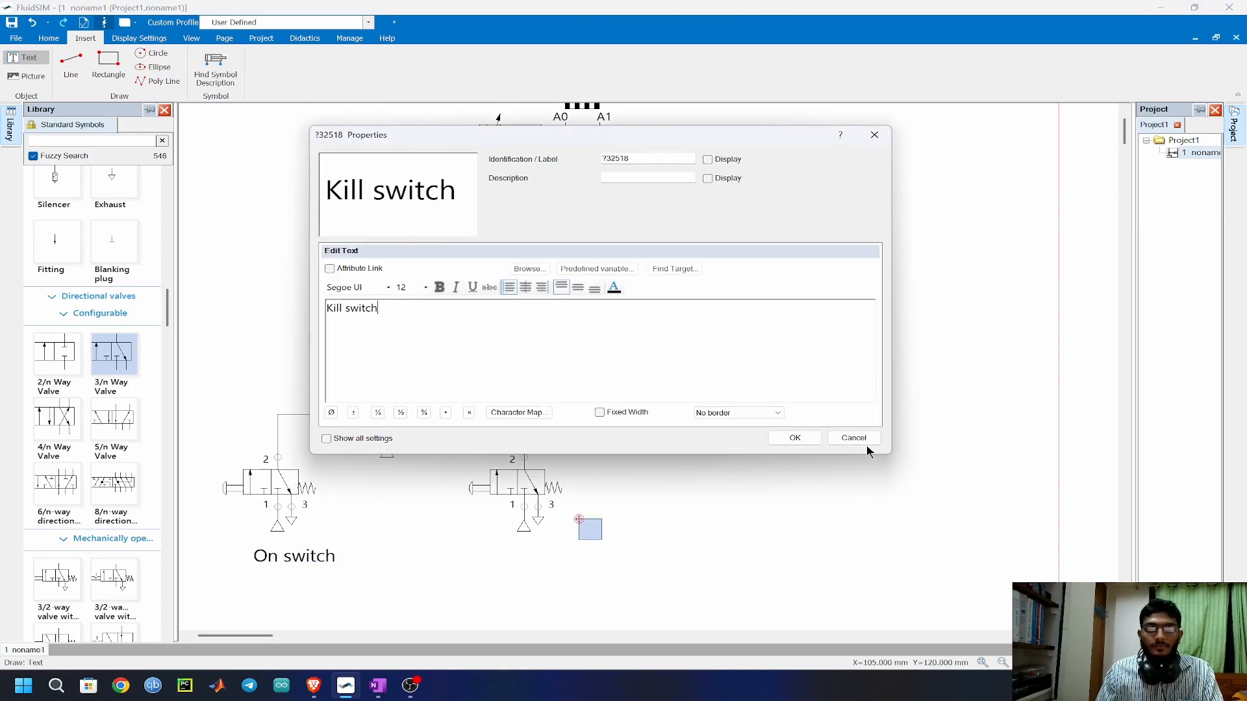
key("Return")
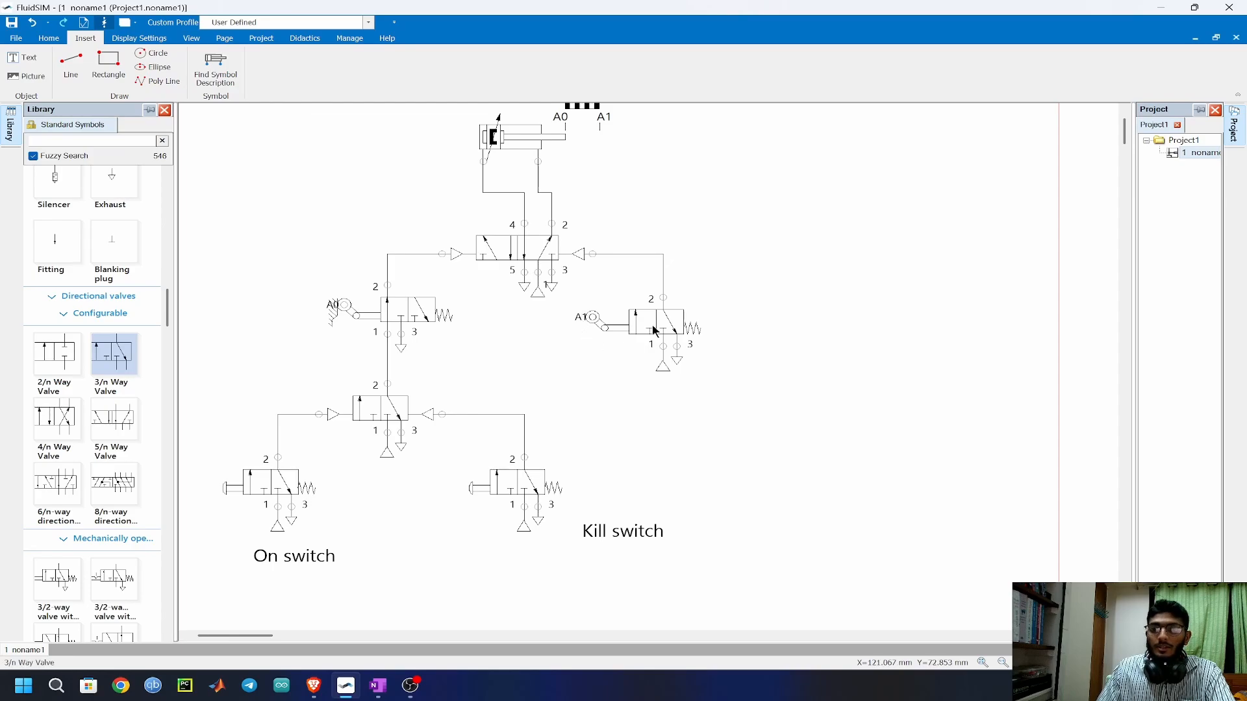
Run the simulation and actuate the On switch valve followed by the Kill switch valve to check the cylinder's response.
mouse_move(655, 332)
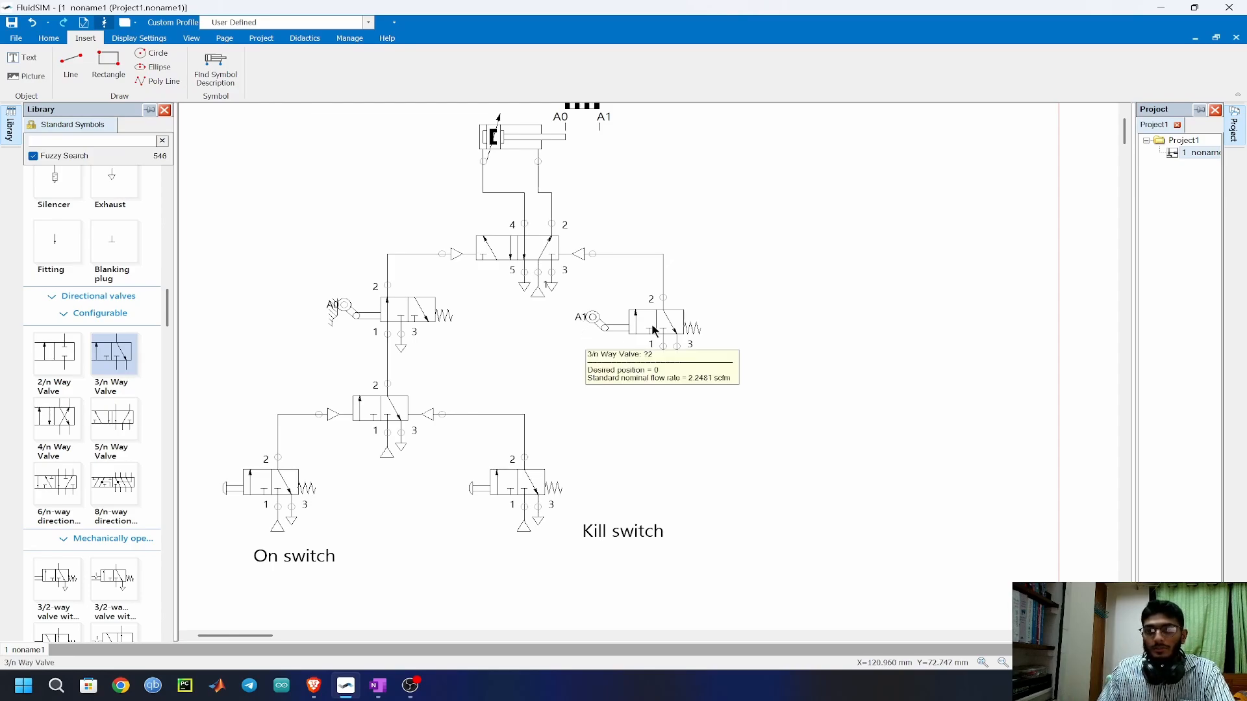
mouse_move(528, 259)
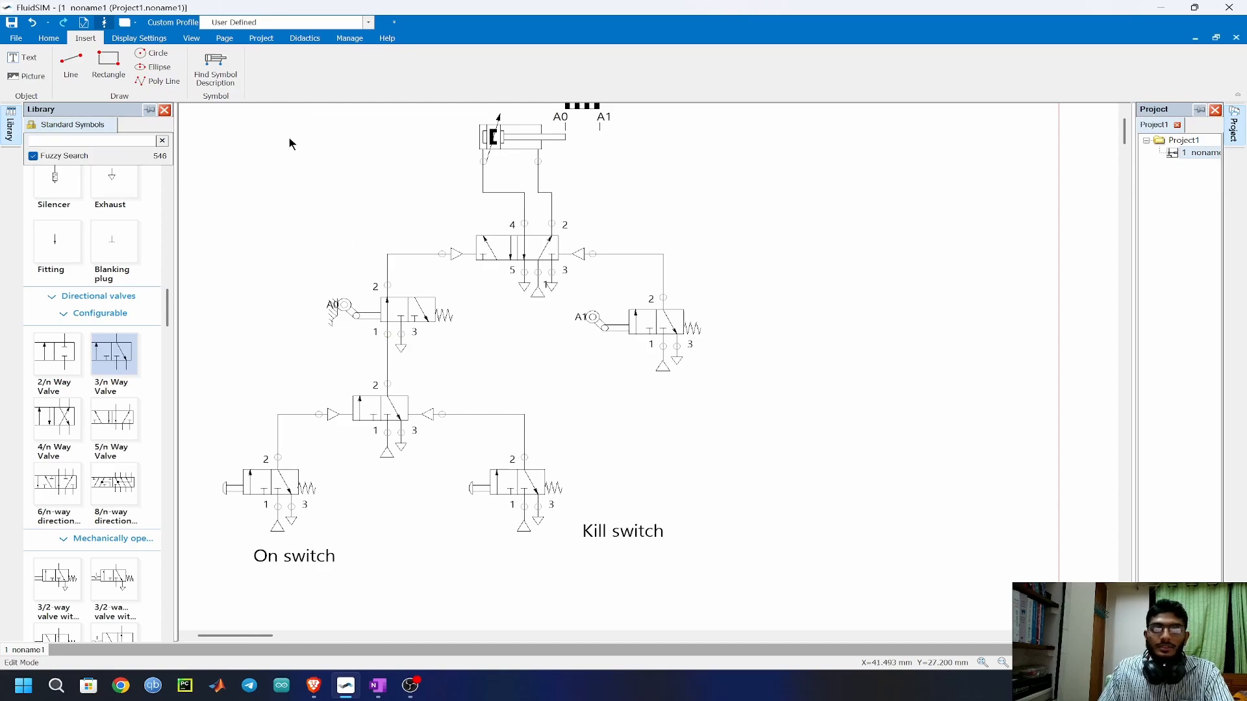
left_click(43, 39)
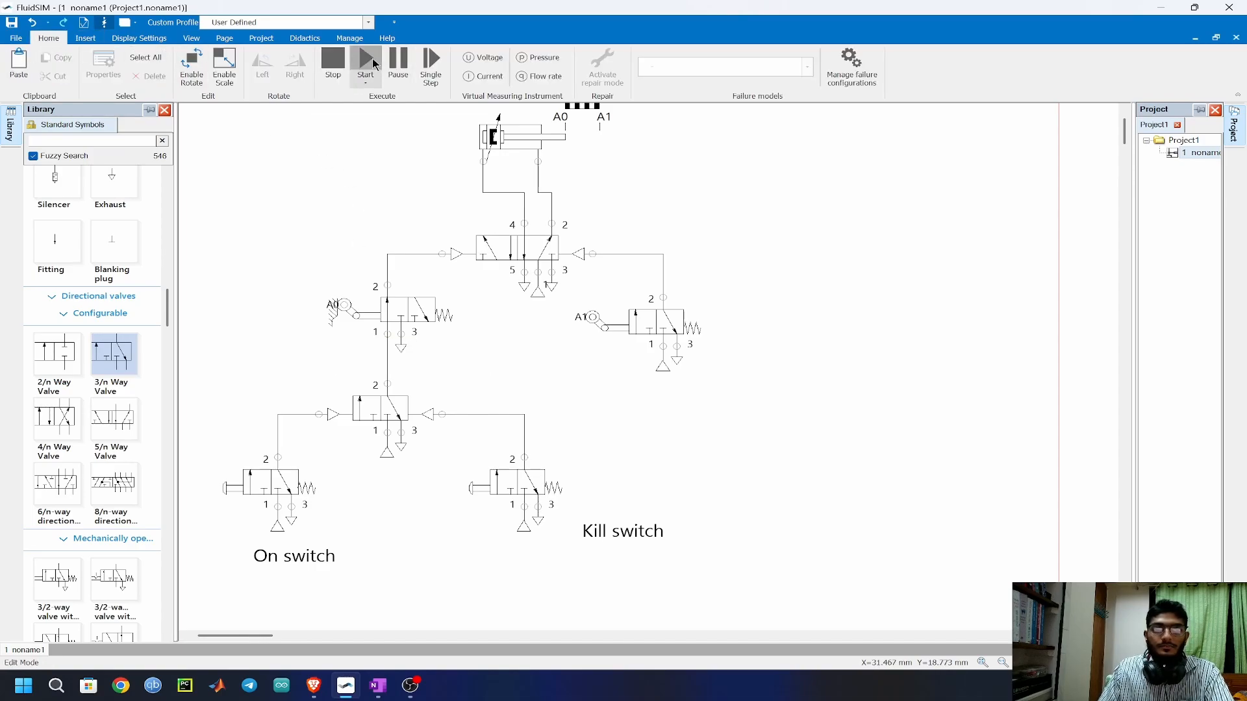
left_click(365, 61)
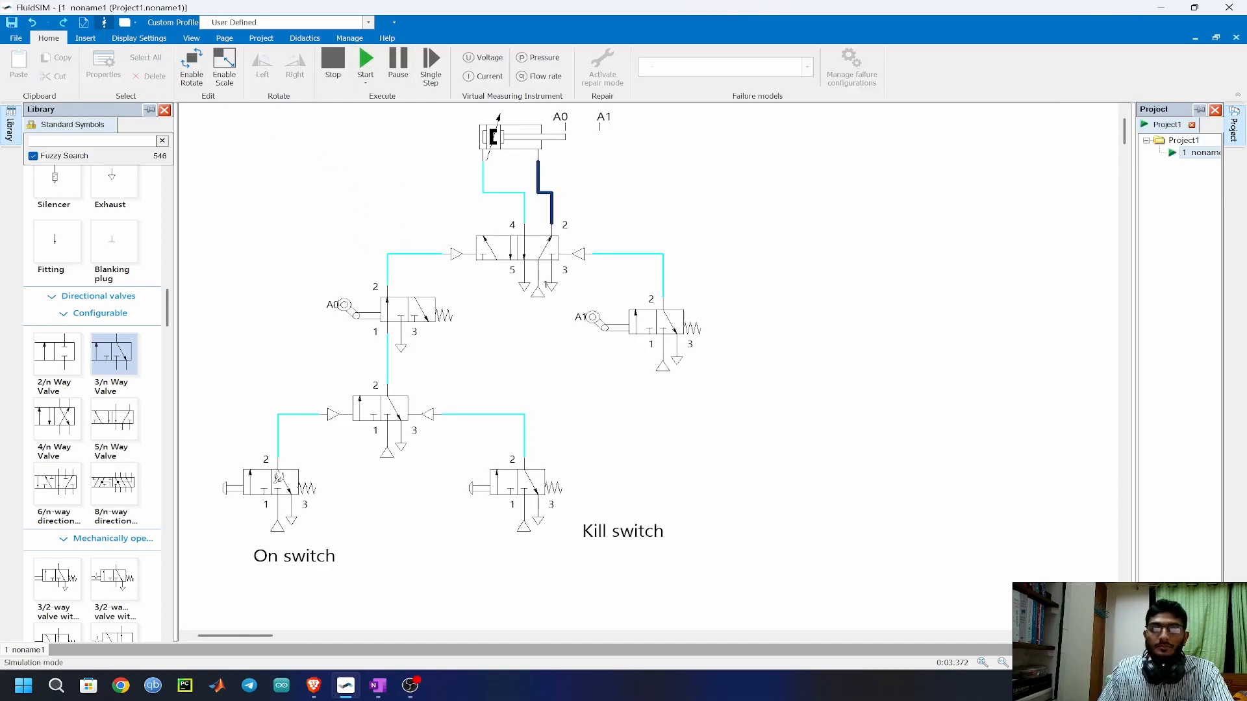
left_click(281, 479)
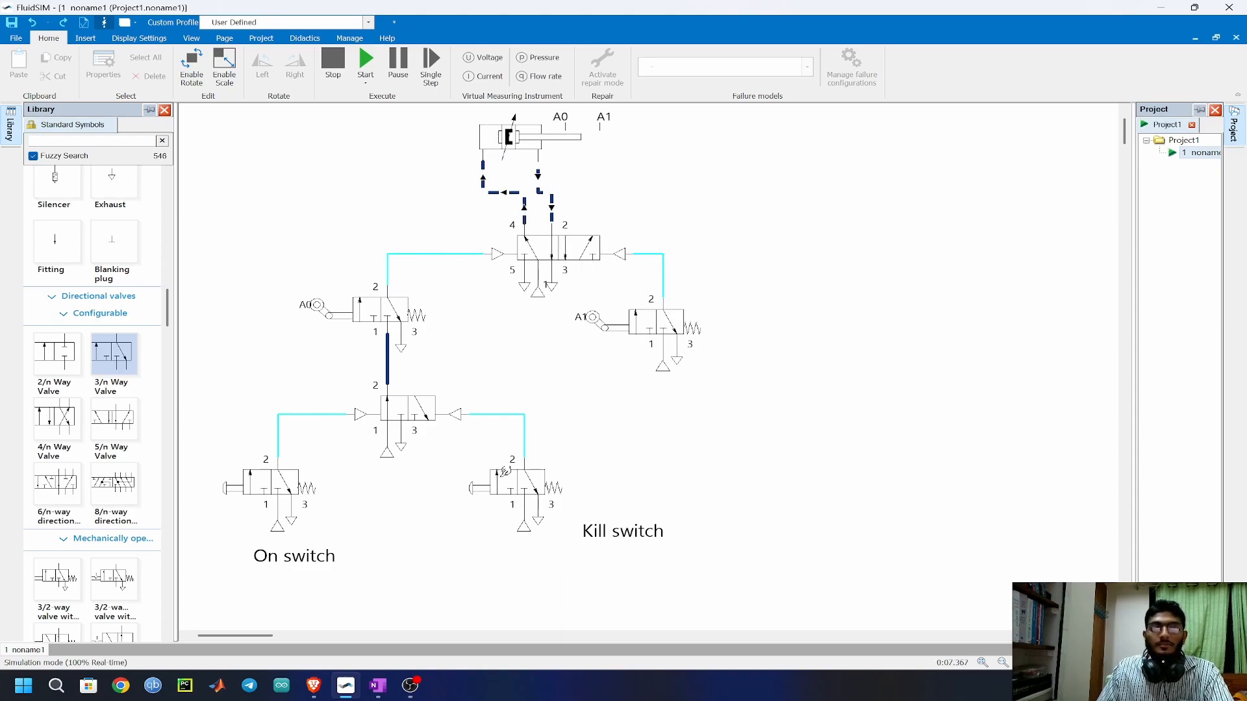
left_click(479, 488)
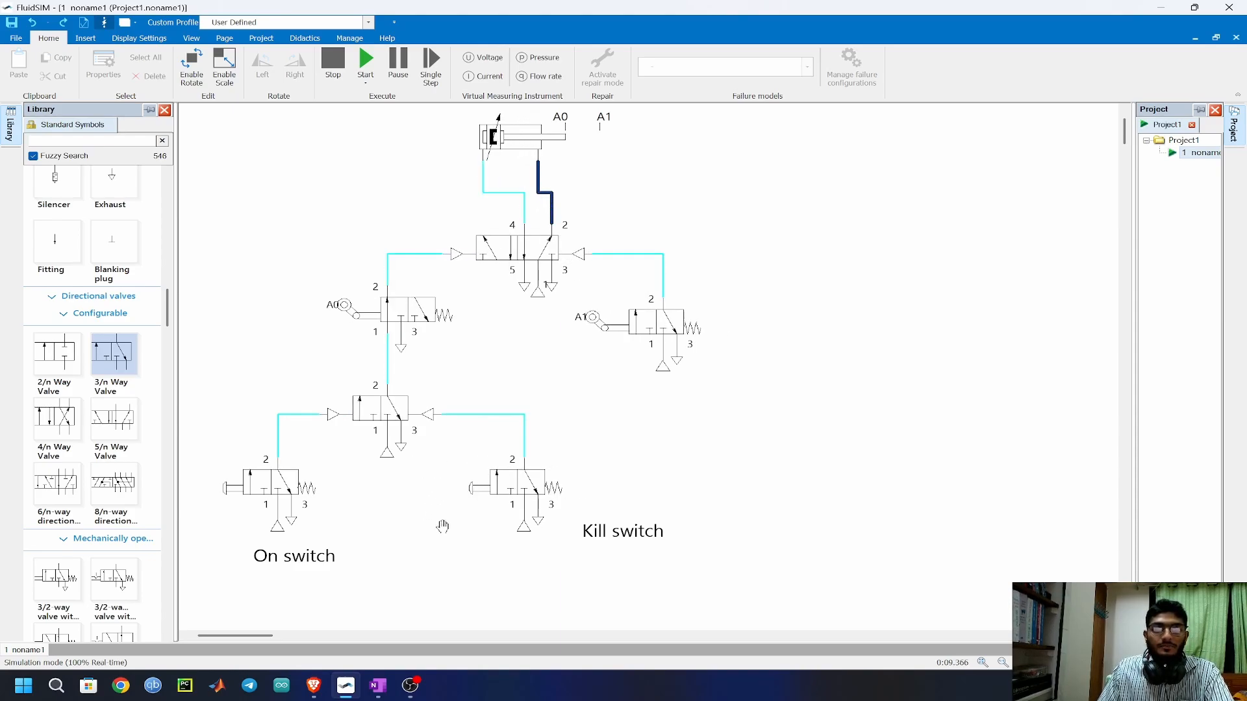